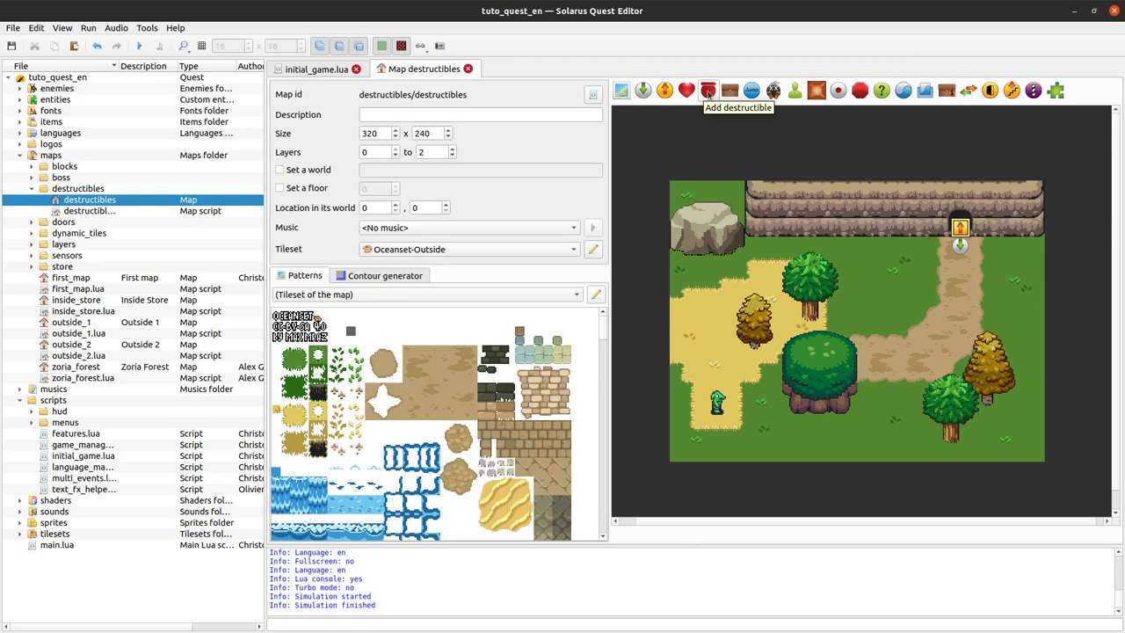
# Add a destructible at 168, 85 on the grass between the upper tree and the dirt path
pyautogui.click(708, 91)
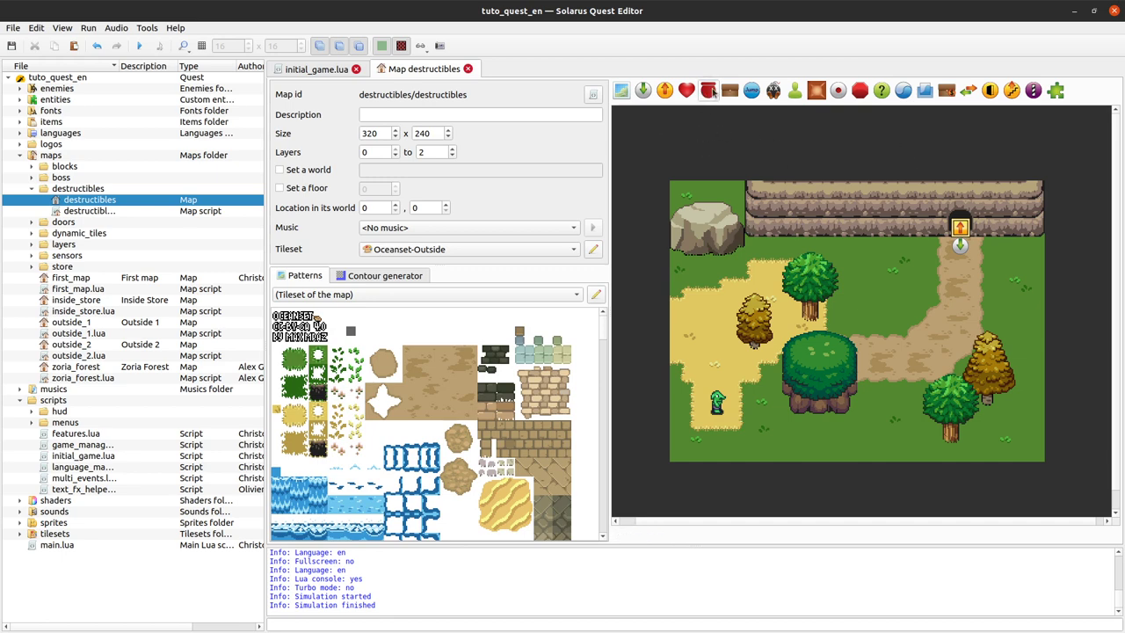
pyautogui.click(708, 91)
pyautogui.click(868, 277)
# Open the new destructible's entity dialog, showing sprite animals, no treasure, weight 0, damage 1
pyautogui.doubleClick(866, 276)
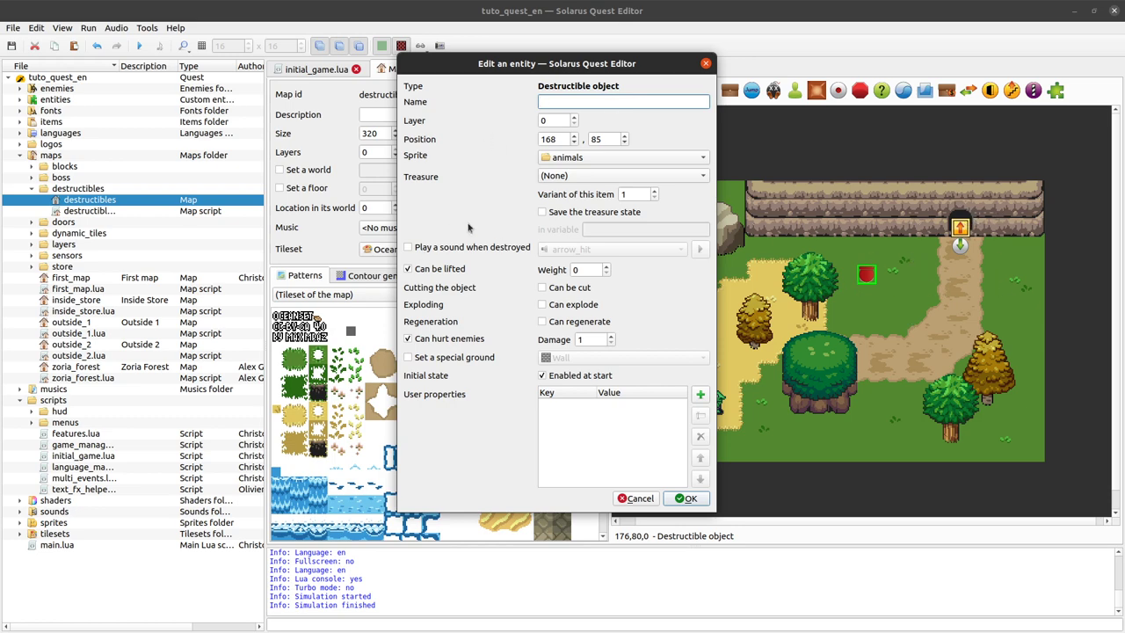
pyautogui.click(580, 290)
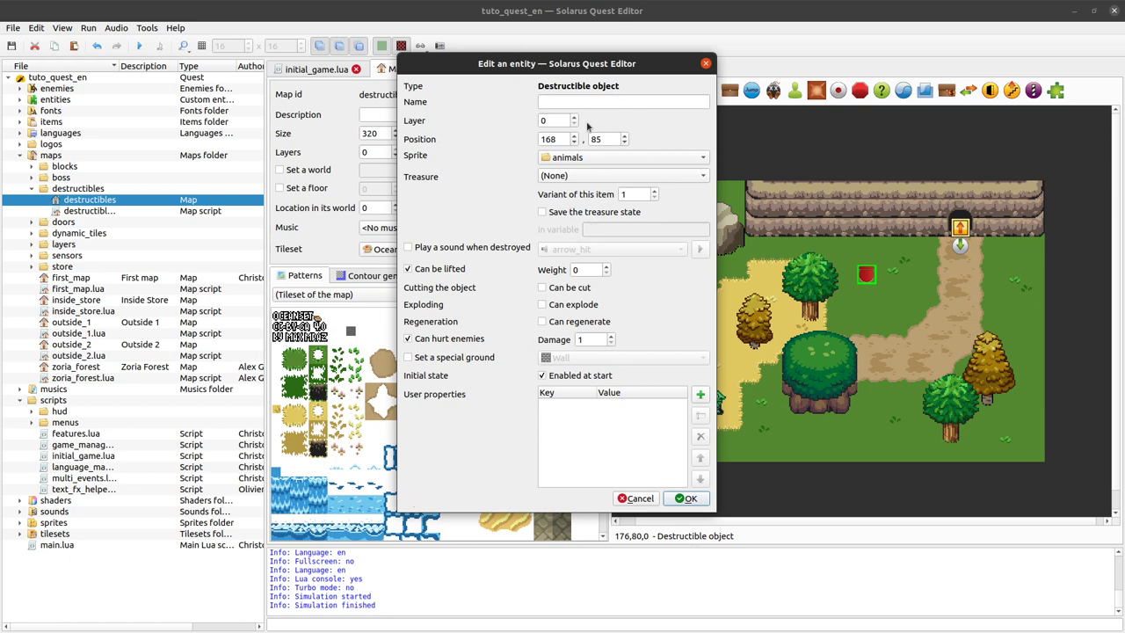
# Set the destructible's sprite to destructibles/Bush and its treasure to a Gem, variant 1
pyautogui.click(615, 158)
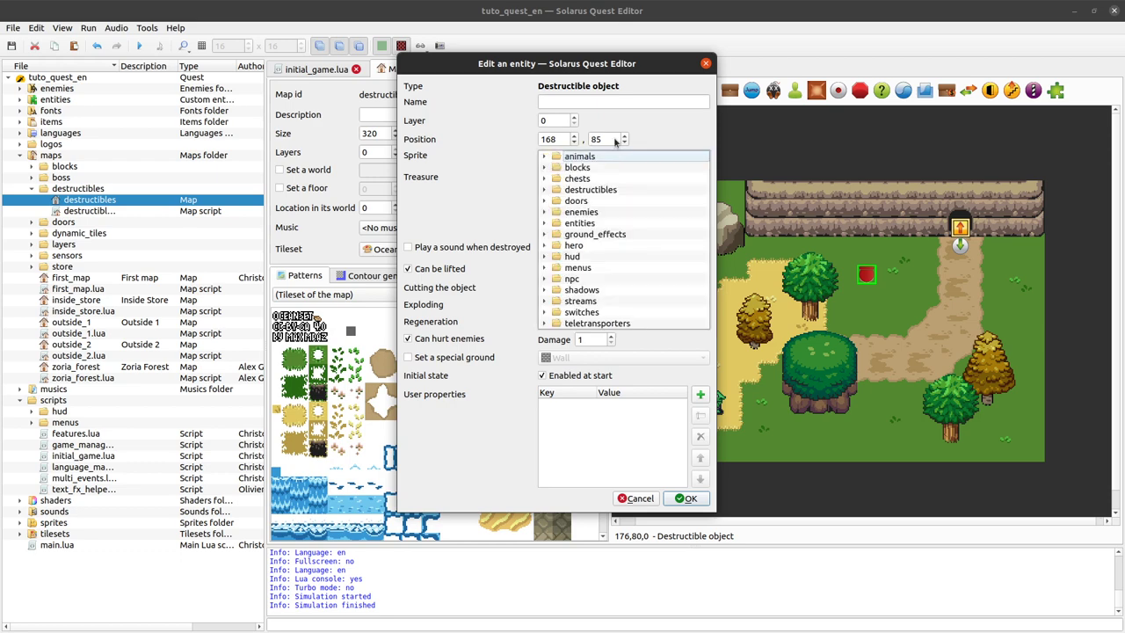
pyautogui.click(543, 190)
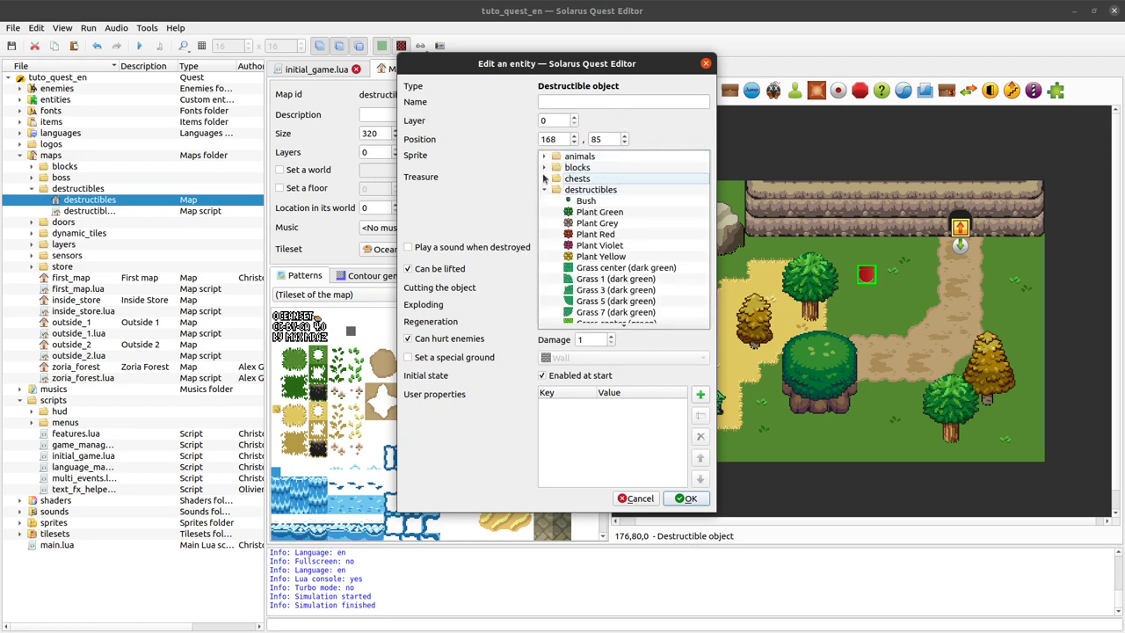
pyautogui.click(593, 203)
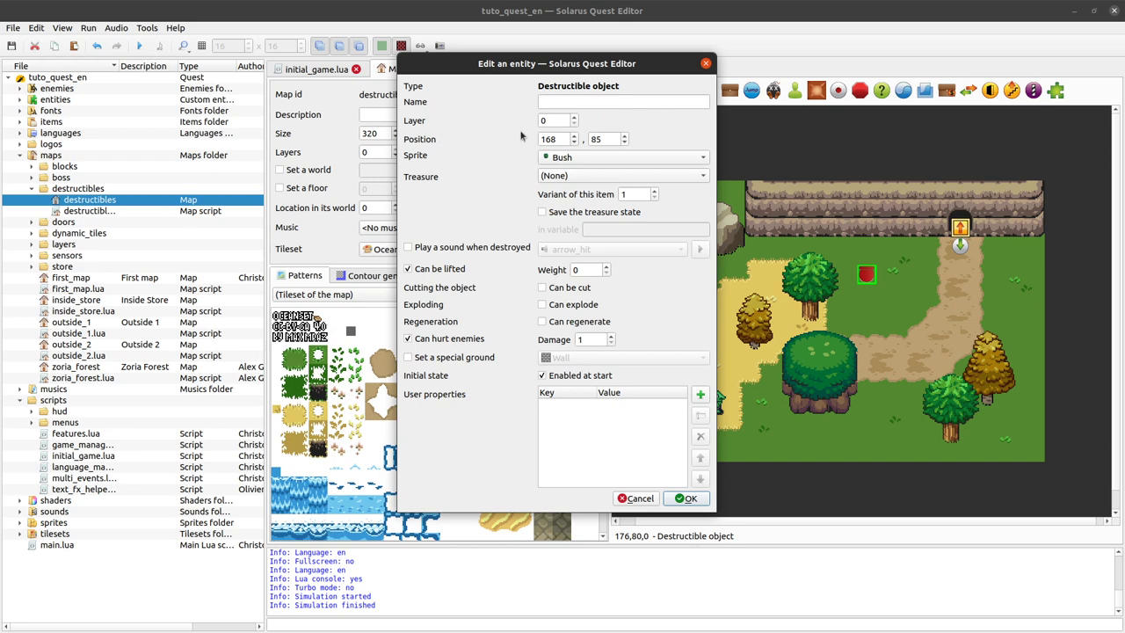
pyautogui.click(564, 175)
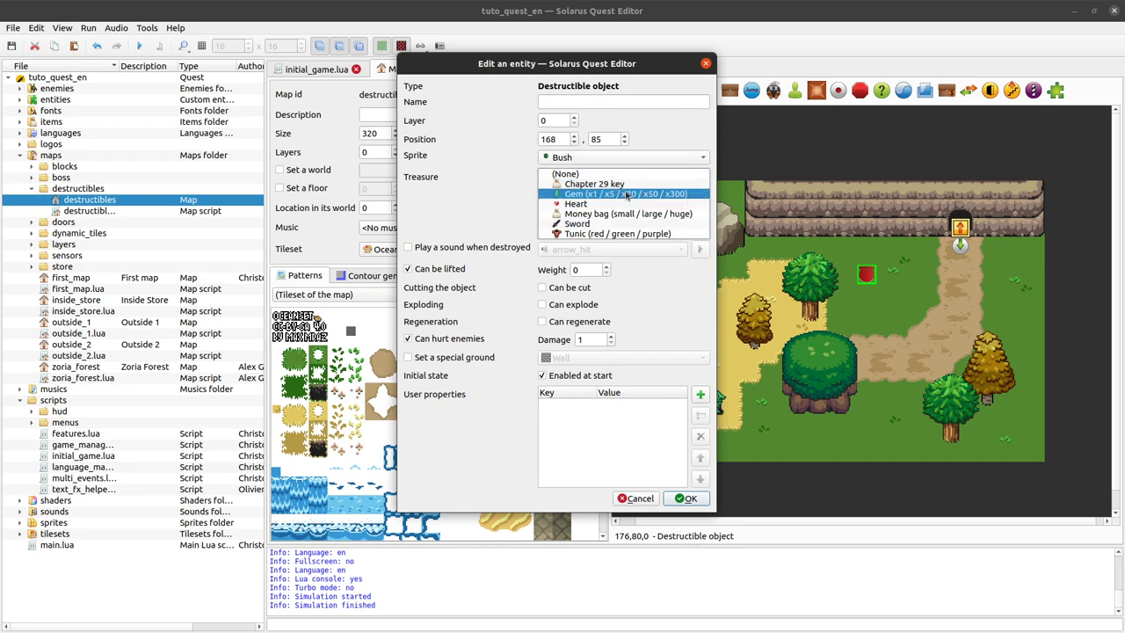
pyautogui.click(627, 195)
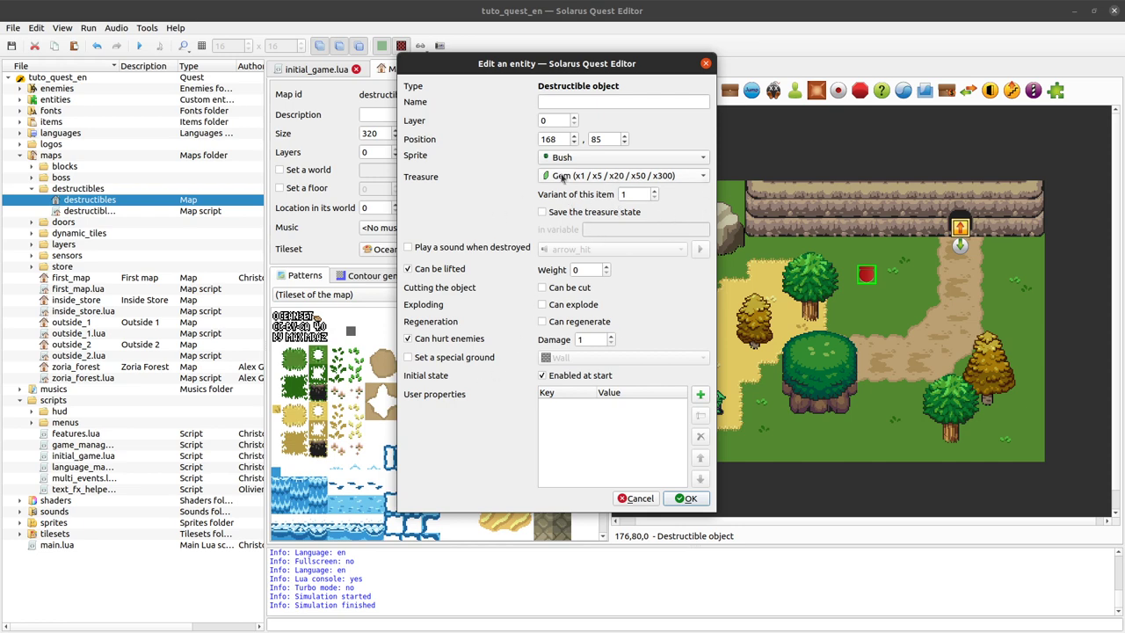
# Make the destructible play the bush sound when destroyed
pyautogui.click(490, 250)
pyautogui.click(641, 255)
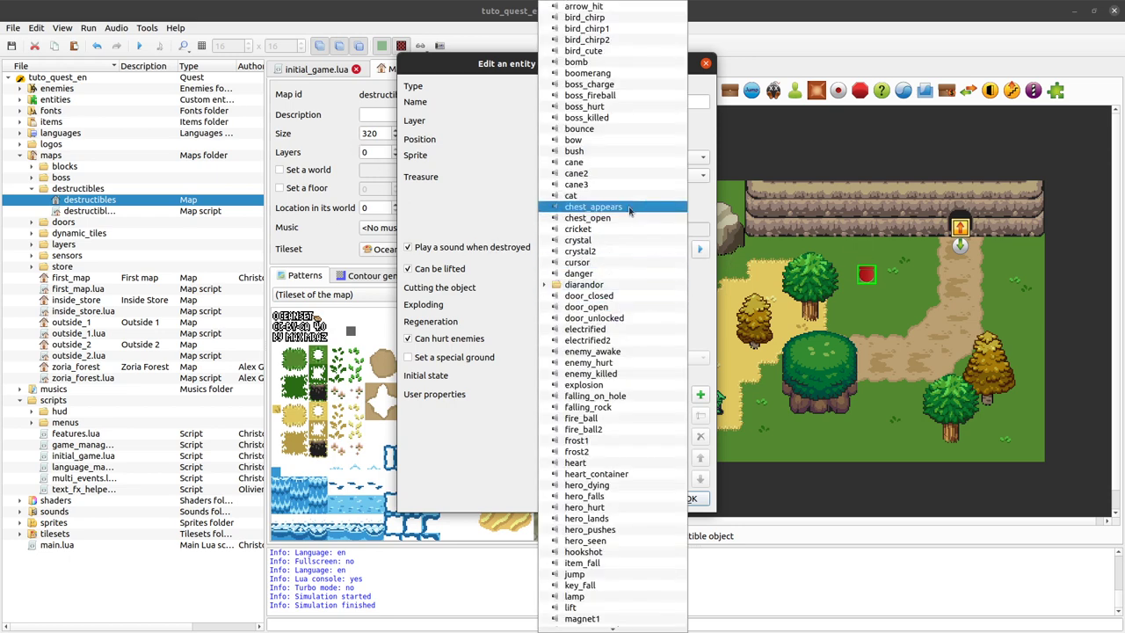
pyautogui.click(612, 151)
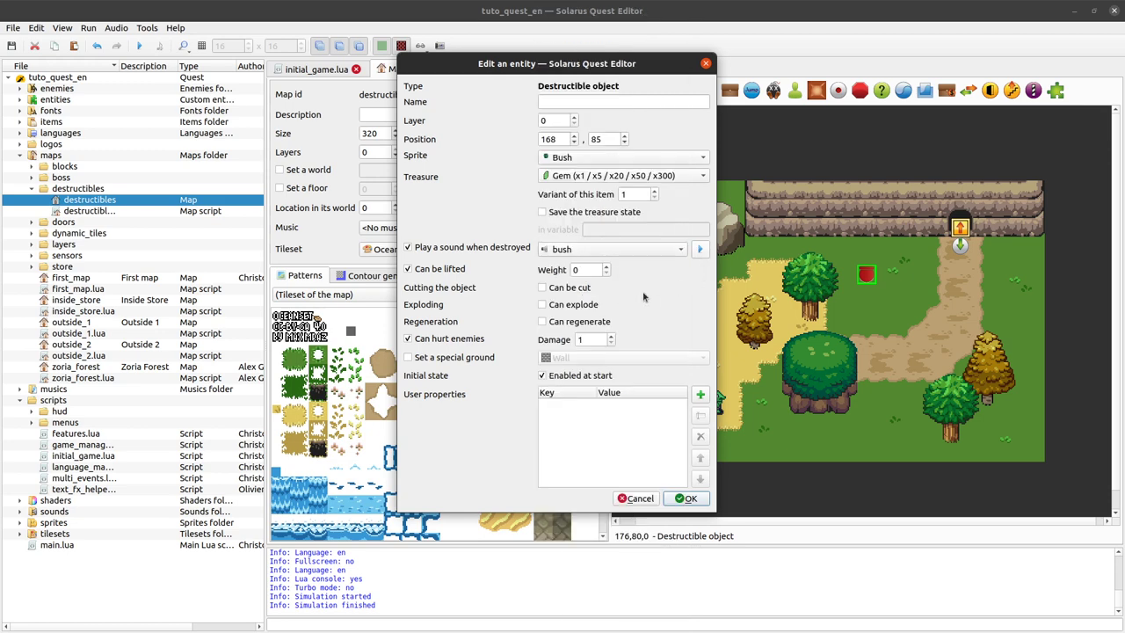
# Keep the bush liftable with a lifting weight of 0
pyautogui.click(452, 273)
pyautogui.click(454, 270)
pyautogui.doubleClick(589, 270)
pyautogui.click(433, 271)
pyautogui.click(450, 268)
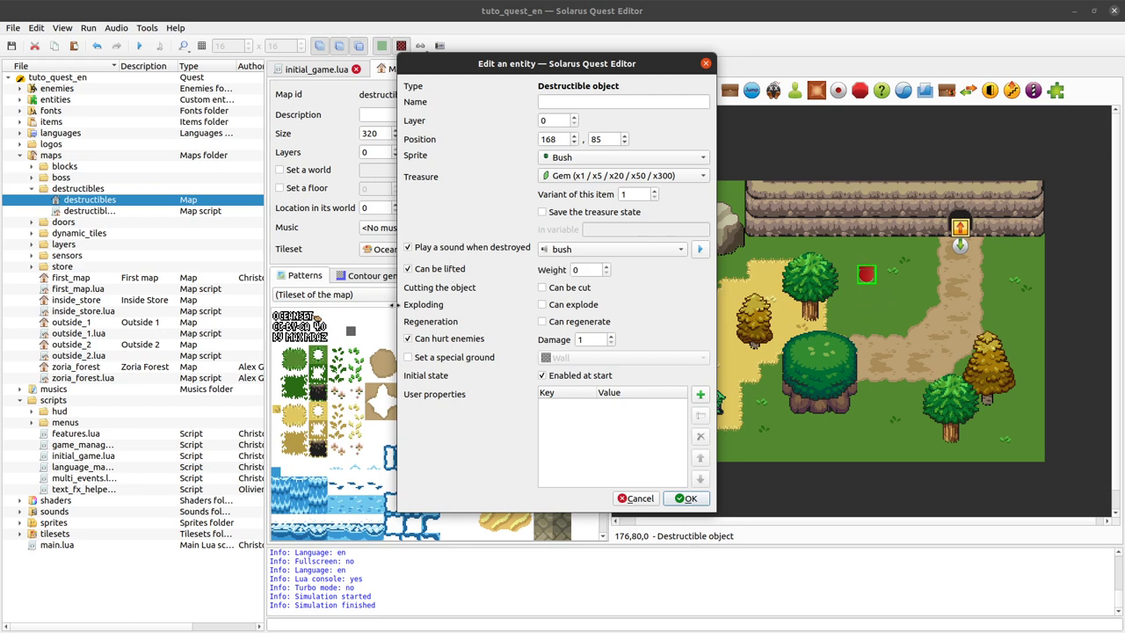
pyautogui.click(591, 270)
pyautogui.doubleClick(584, 274)
pyautogui.click(606, 266)
pyautogui.doubleClick(586, 270)
pyautogui.click(606, 273)
# Allow the bush to be cut and apply its settings to the map
pyautogui.click(567, 290)
pyautogui.click(586, 339)
pyautogui.click(580, 341)
pyautogui.moveTo(584, 339); pyautogui.dragTo(567, 340)
pyautogui.click(688, 499)
# Save the map, test-run the quest walking the hero around the bush and cave, then close it
pyautogui.hotkey('ctrl', 's')
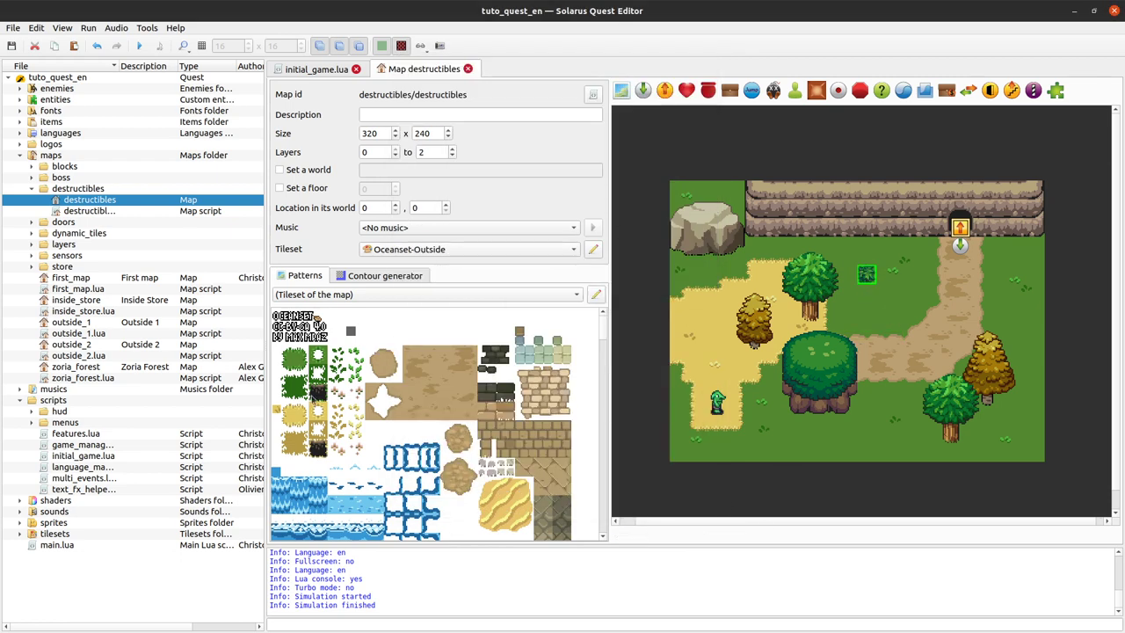
pyautogui.click(139, 46)
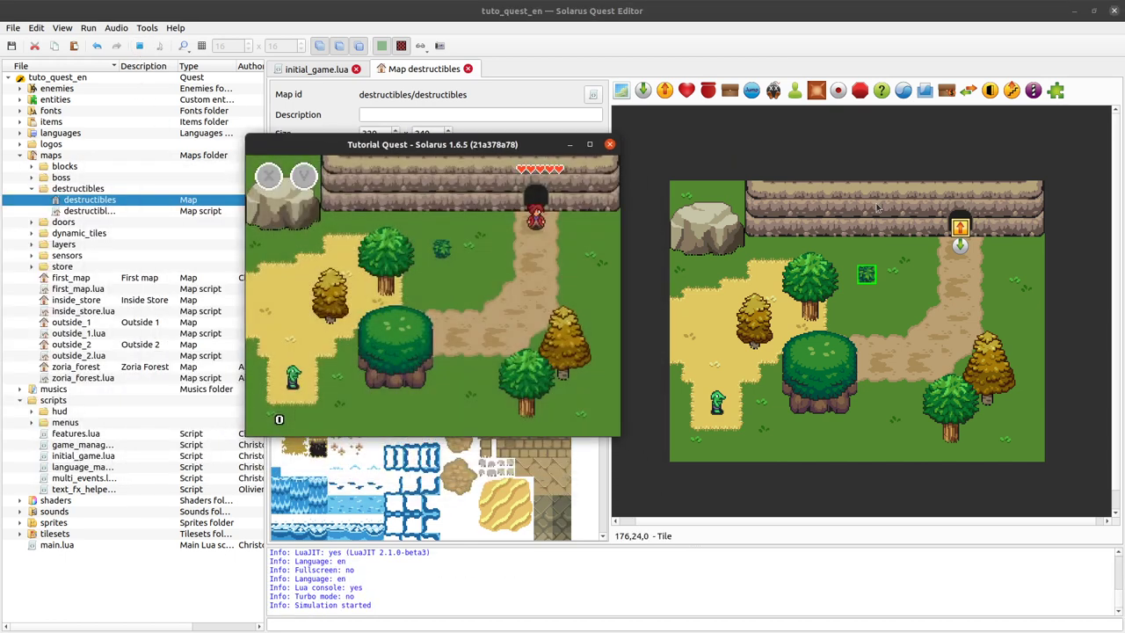
pyautogui.press('Down')
pyautogui.press('Left')
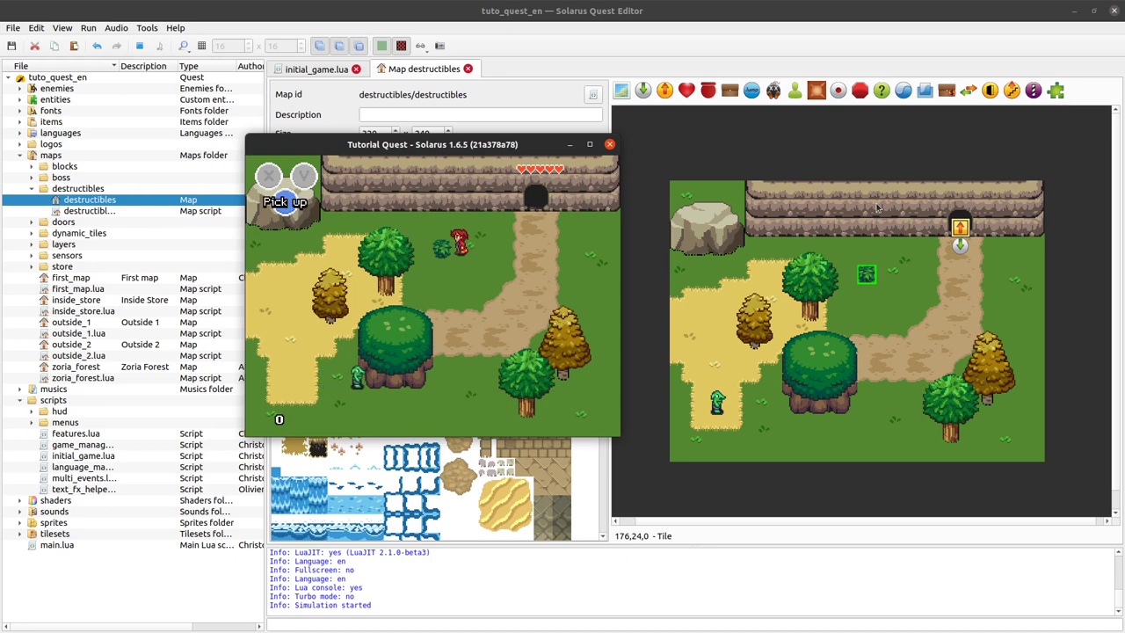
pyautogui.press('Right')
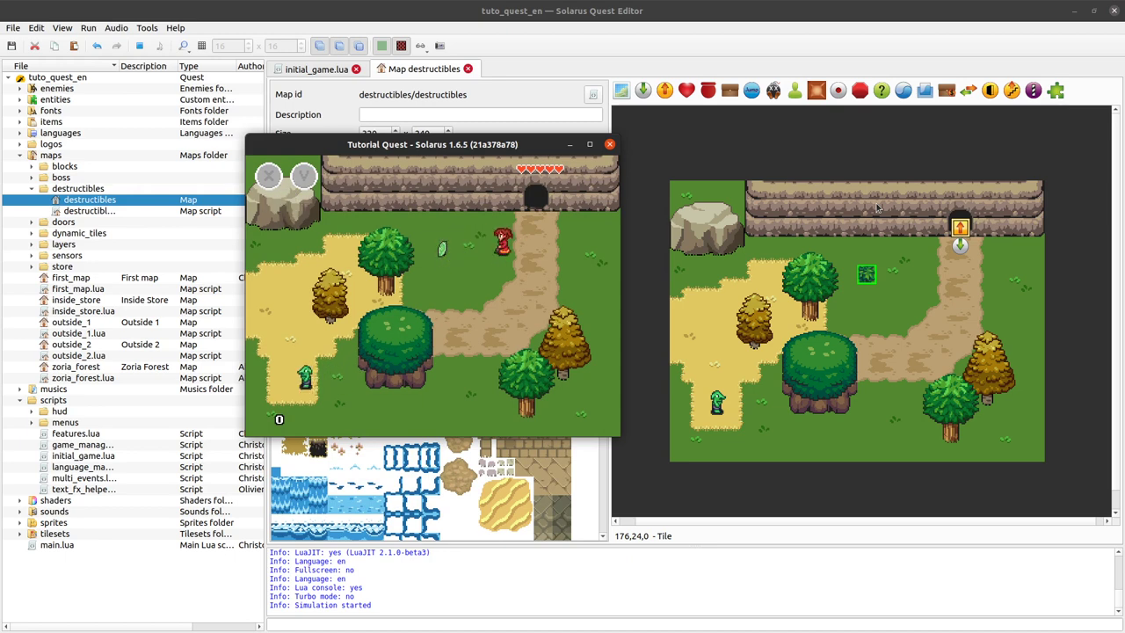
pyautogui.press('Down')
pyautogui.press('Left')
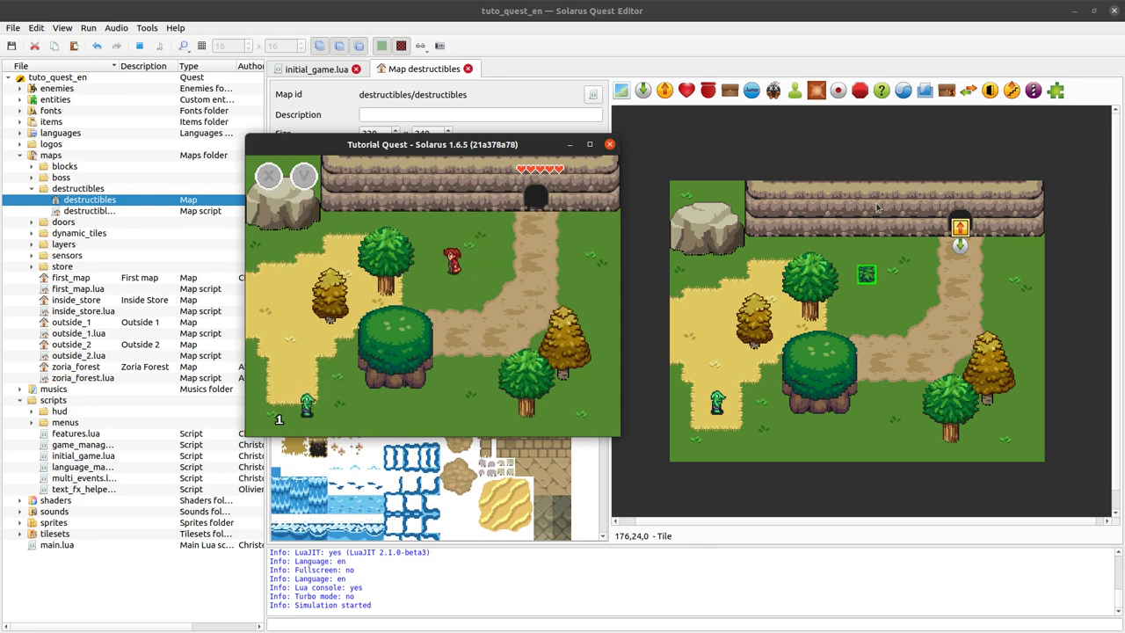
pyautogui.press('Right')
pyautogui.press('Up')
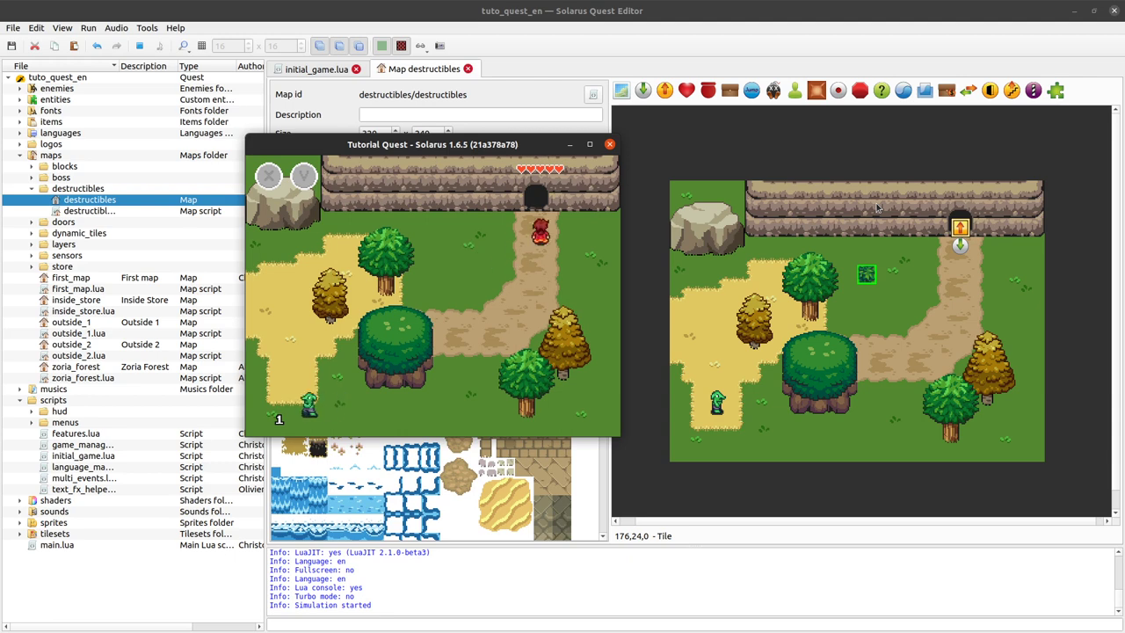
pyautogui.press('Up')
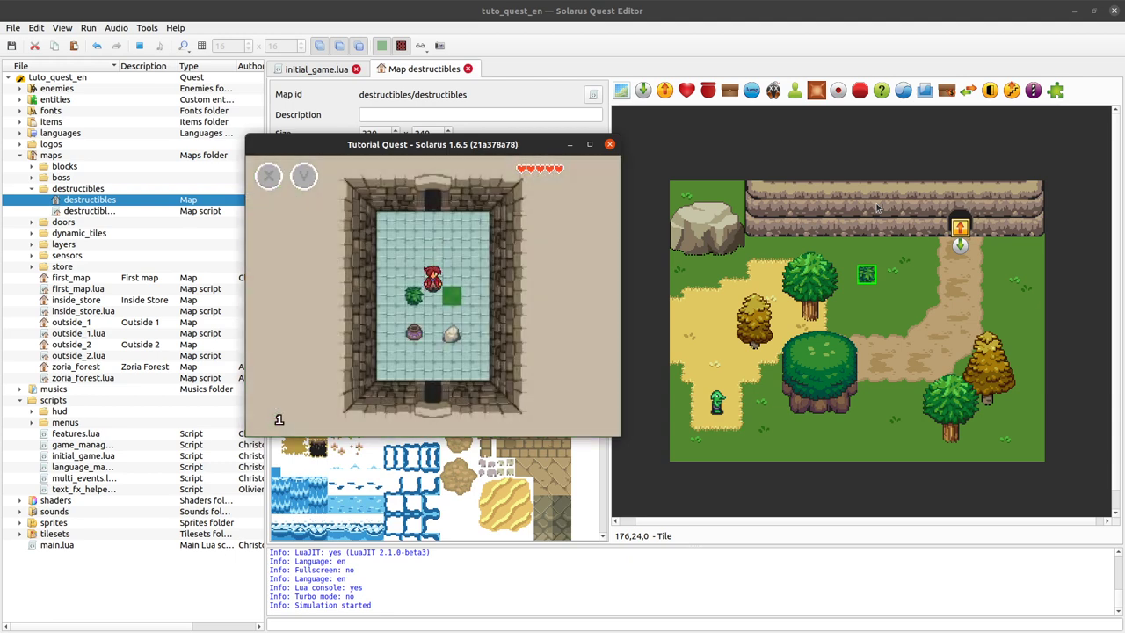
pyautogui.press('Down')
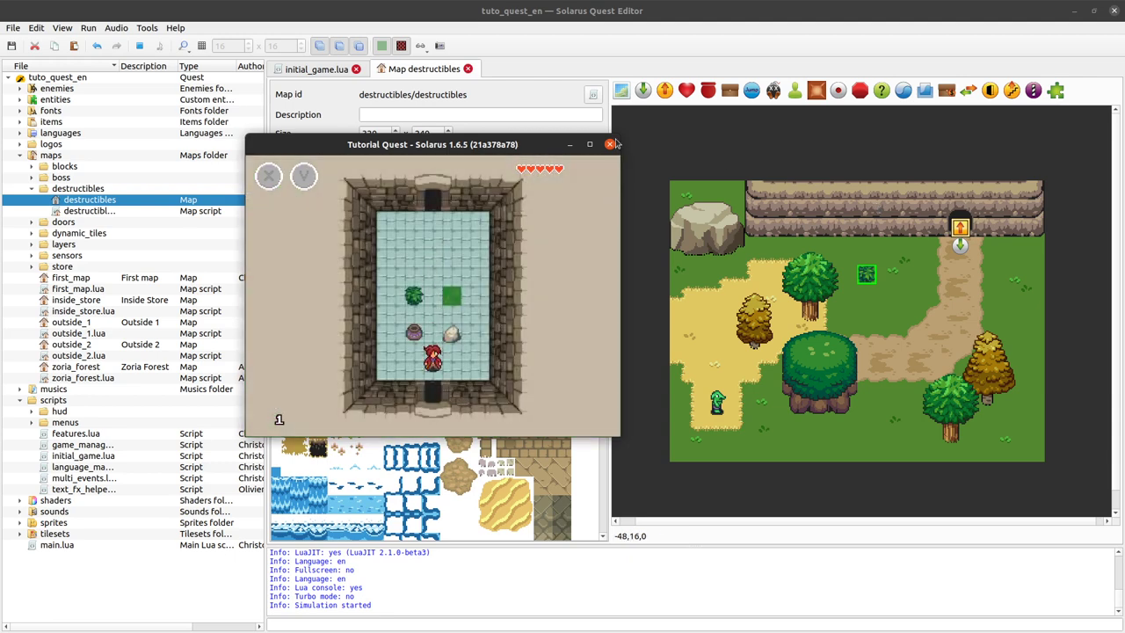
pyautogui.click(611, 144)
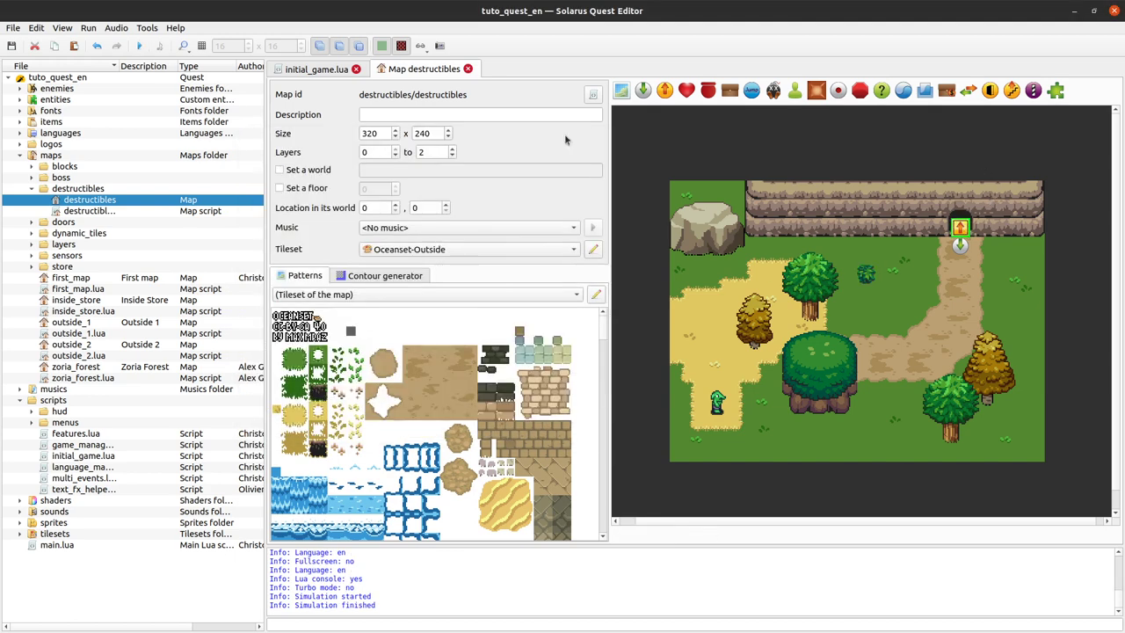
# Relaunch the test, lift the bush, carry it around the map and throw it
pyautogui.click(139, 45)
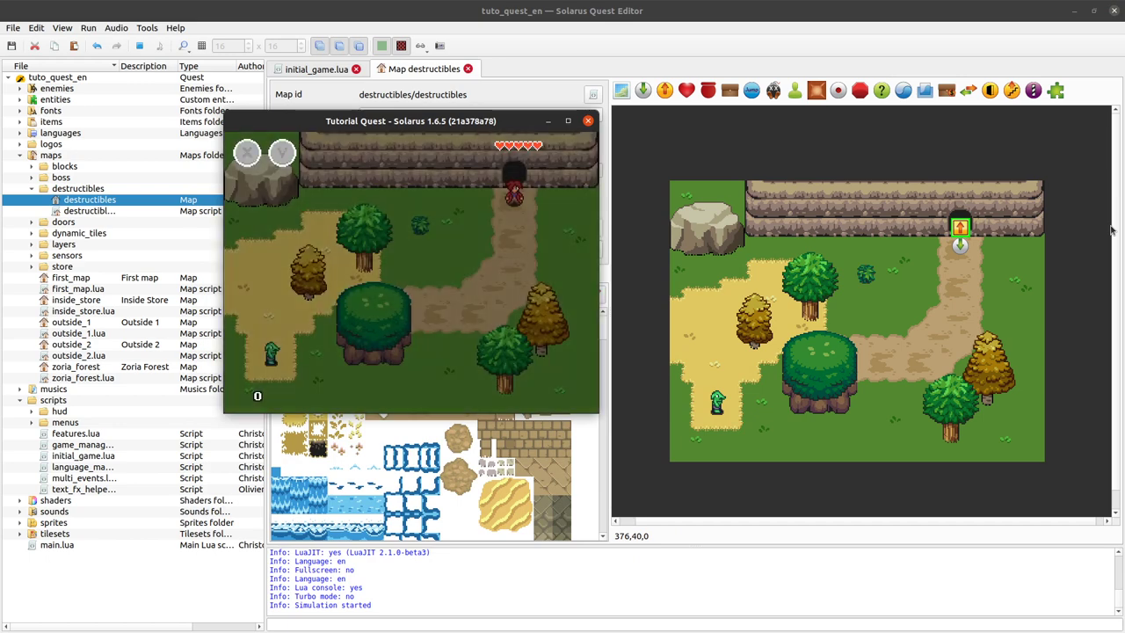
pyautogui.press('Down')
pyautogui.press('Left')
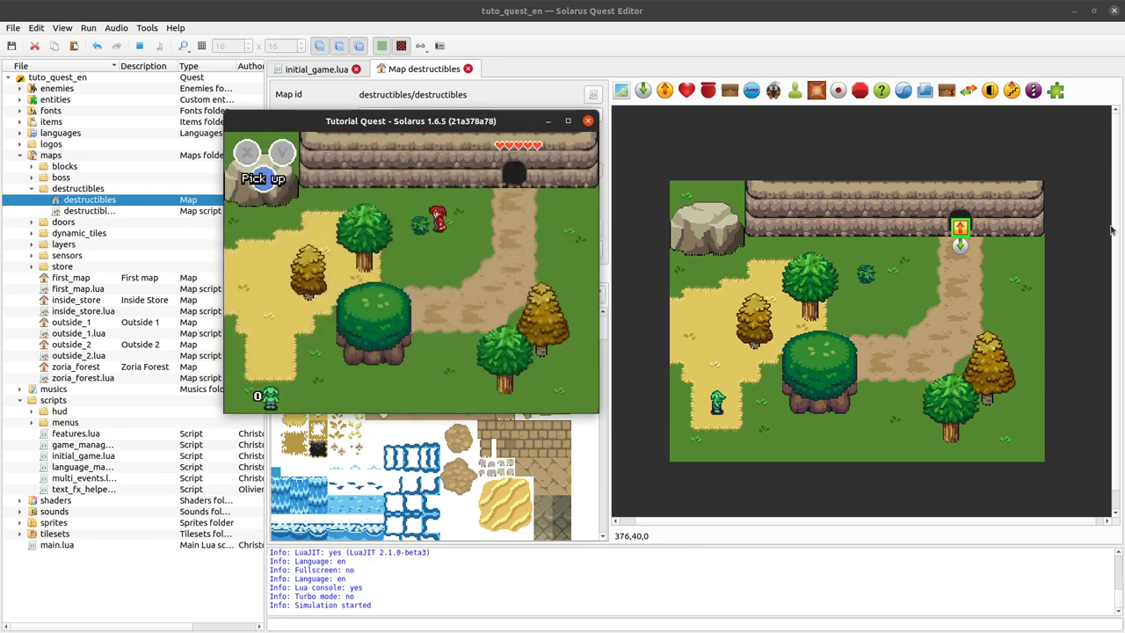
pyautogui.press('space')
pyautogui.press('Down')
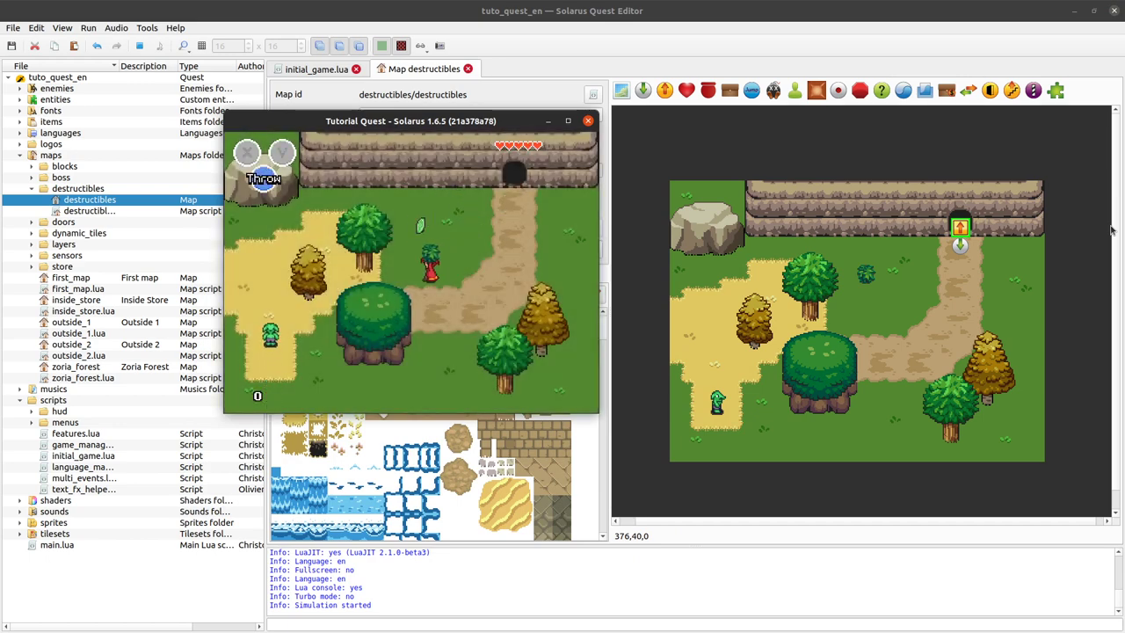
pyautogui.press('Up')
pyautogui.press('Right')
pyautogui.press('Down')
pyautogui.press('Right')
pyautogui.press('Up')
pyautogui.press('Left')
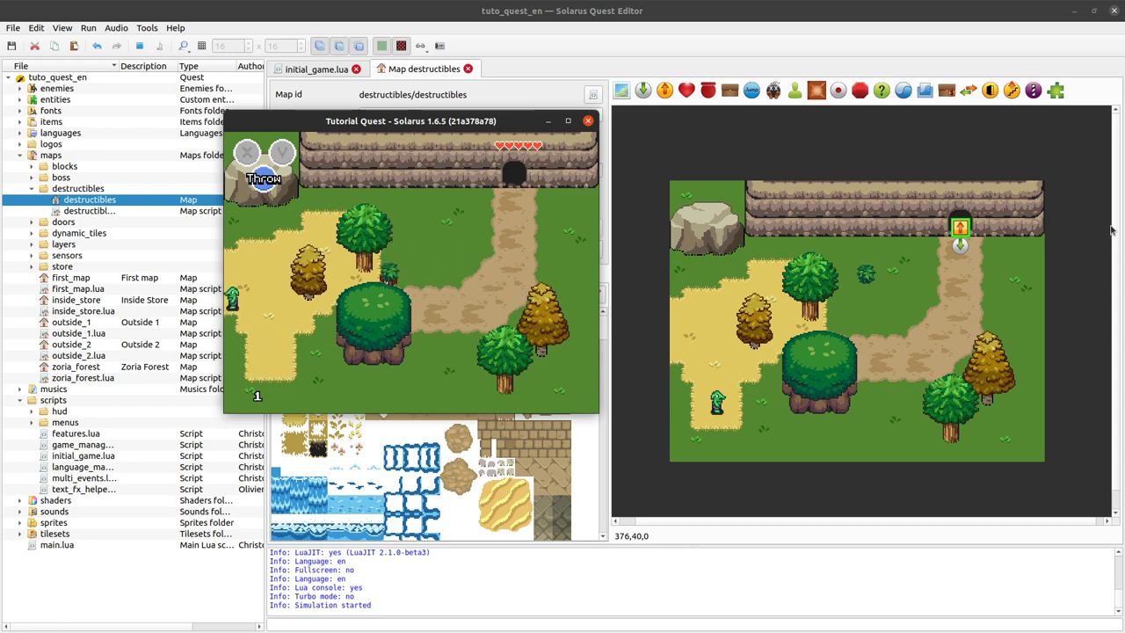
pyautogui.press('Left')
pyautogui.press('Down')
pyautogui.press('Left')
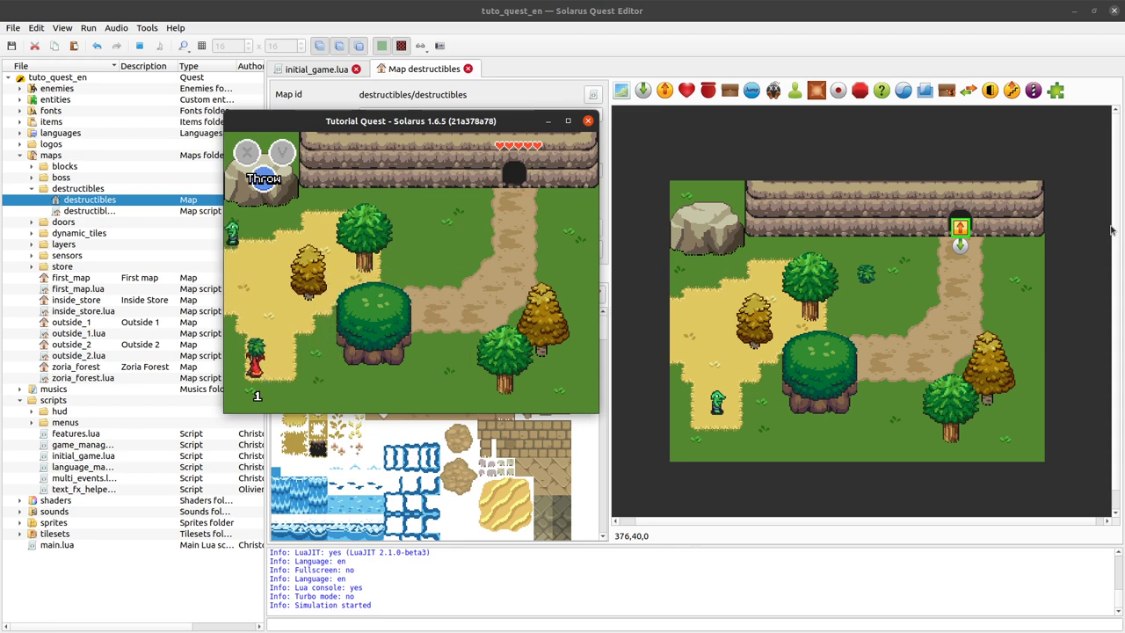
pyautogui.press('Up')
pyautogui.press('space')
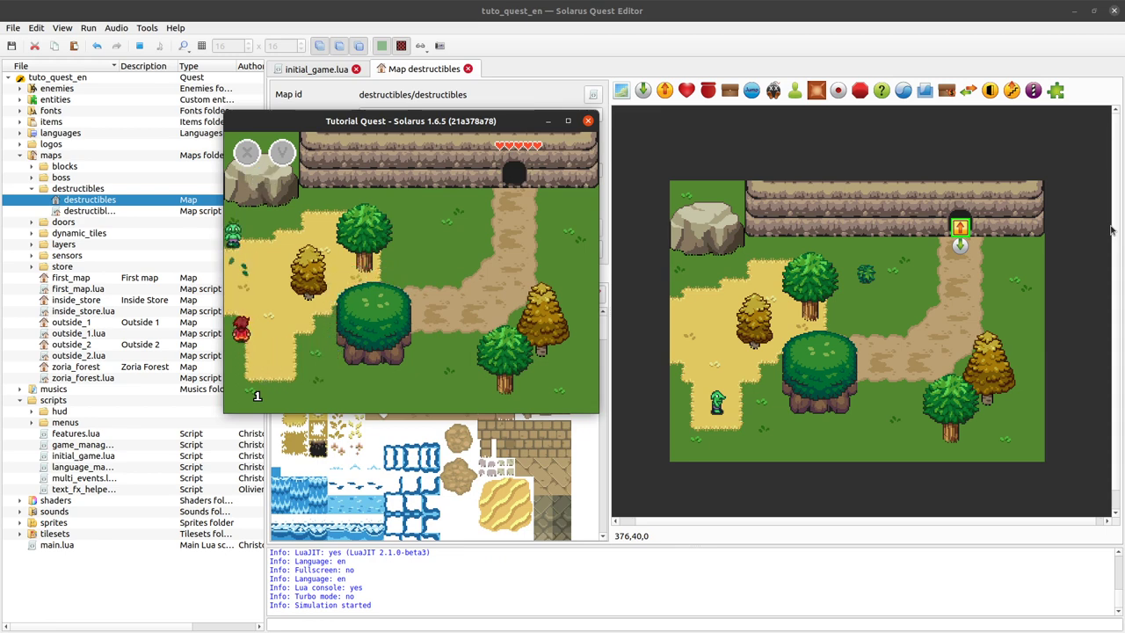
# Walk the hero along the sandy path toward the left map edge
pyautogui.press('Right')
pyautogui.press('Down')
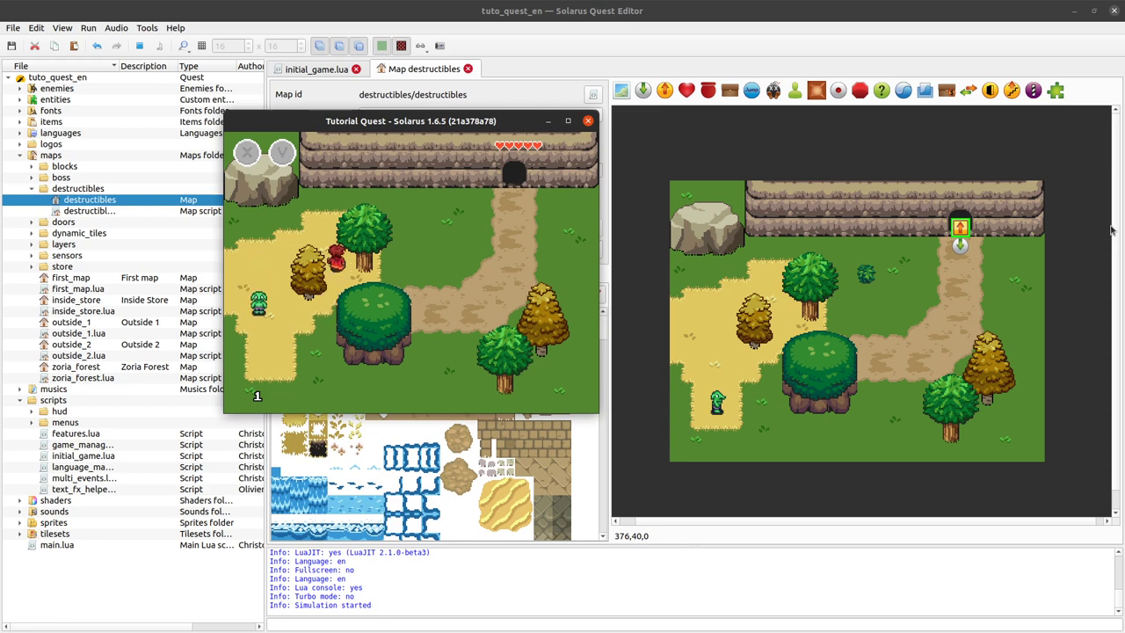
pyautogui.press('Left')
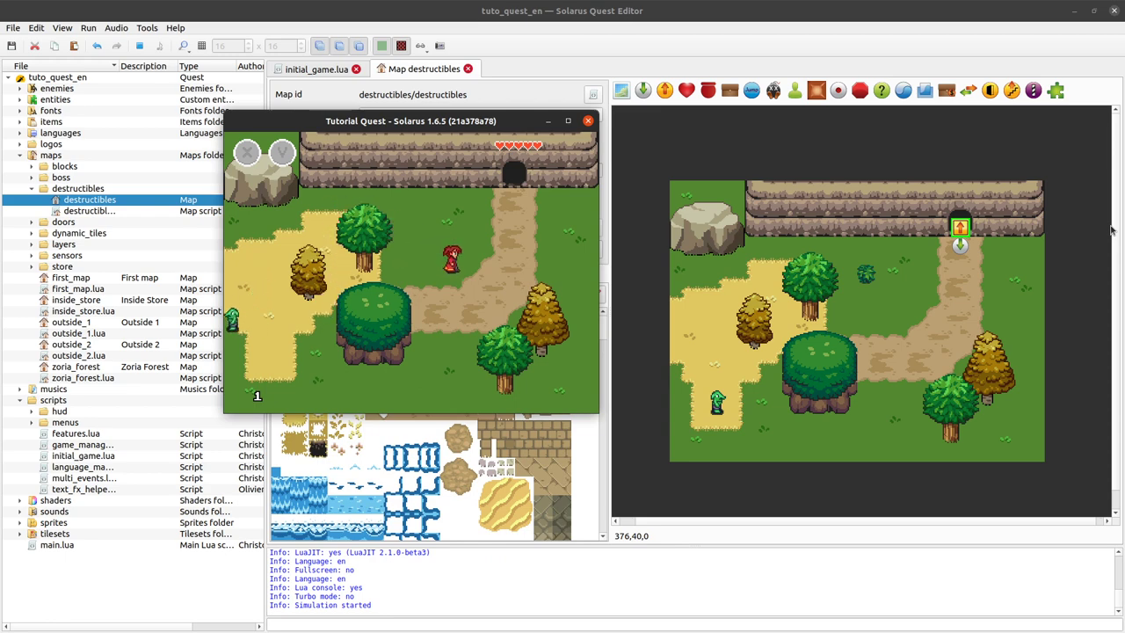
pyautogui.press('Right')
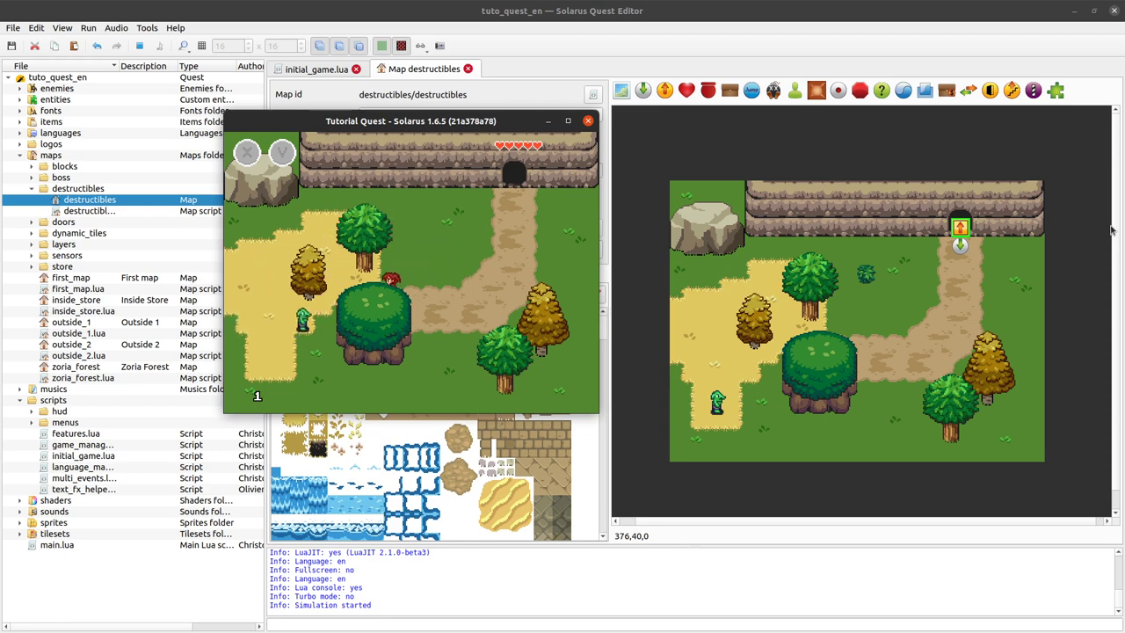
pyautogui.press('Down')
pyautogui.press('Left')
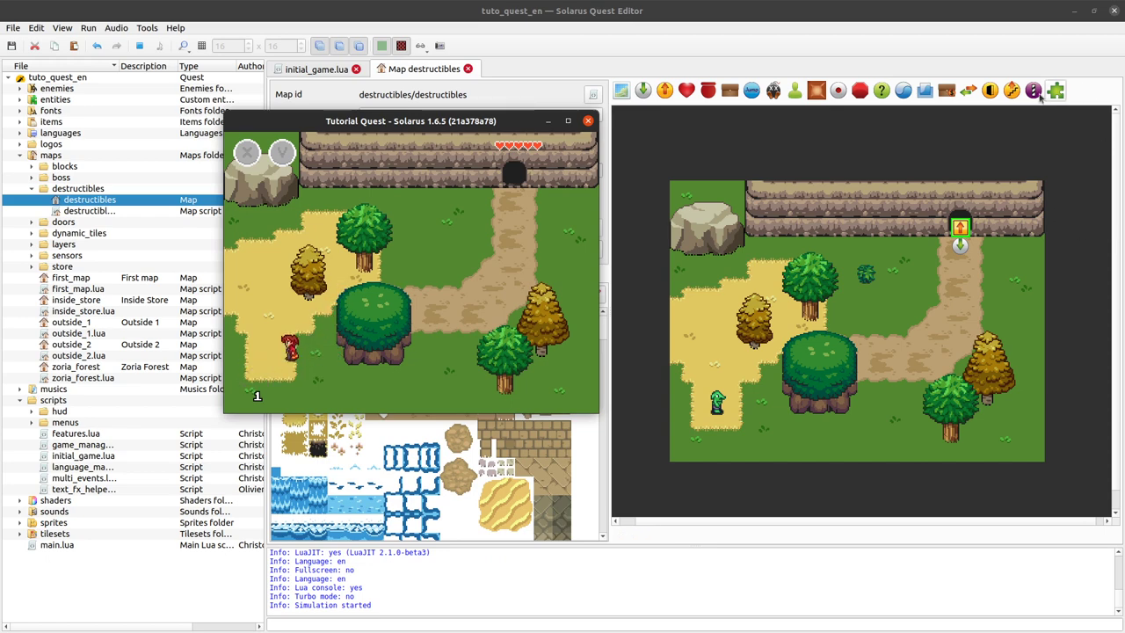
pyautogui.click(587, 120)
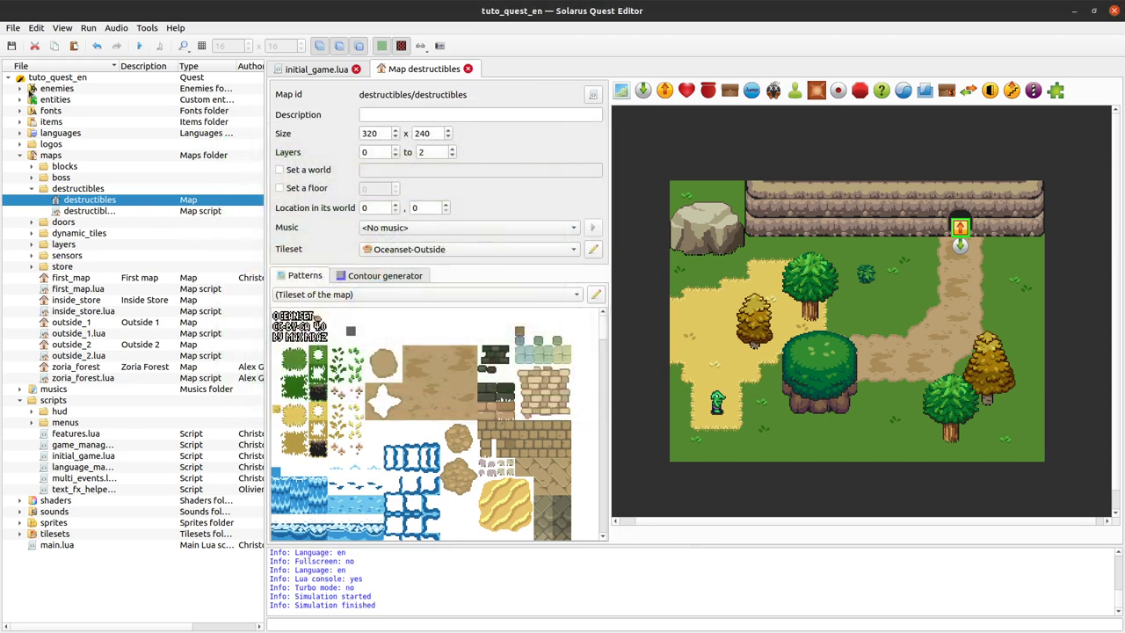
pyautogui.doubleClick(32, 88)
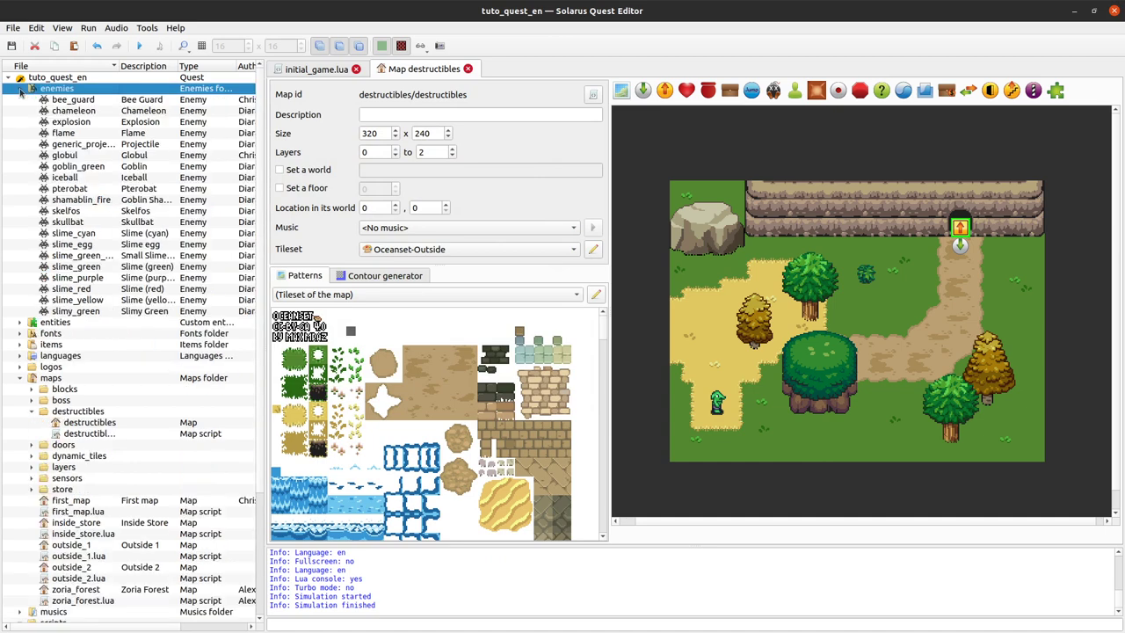
pyautogui.doubleClick(79, 168)
pyautogui.click(417, 364)
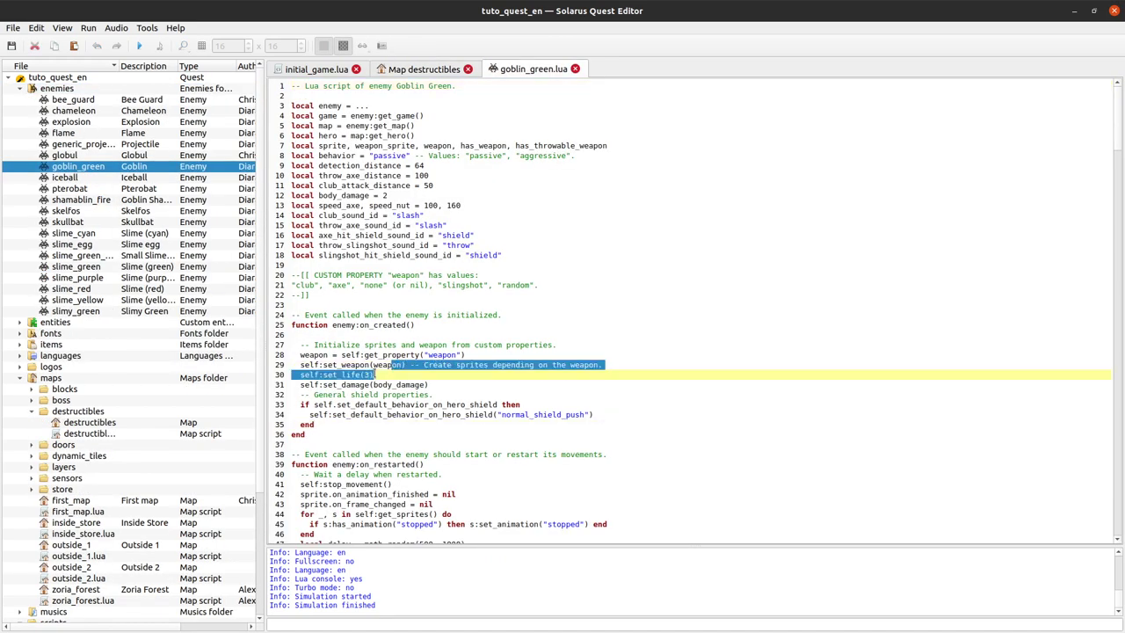
pyautogui.tripleClick(417, 374)
pyautogui.click(542, 375)
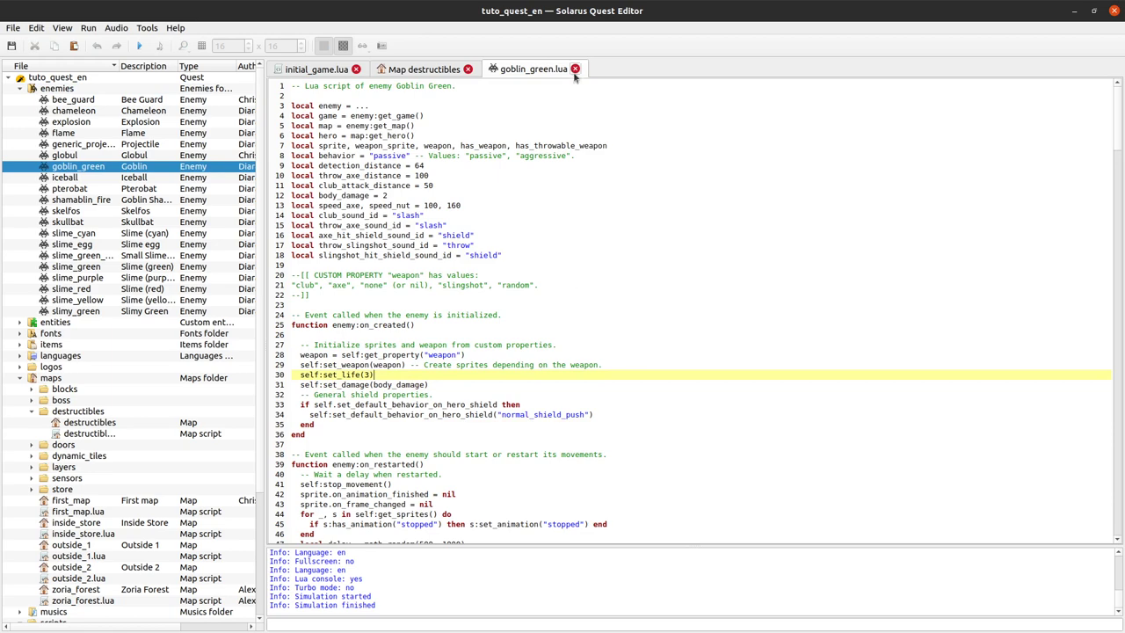
pyautogui.click(576, 69)
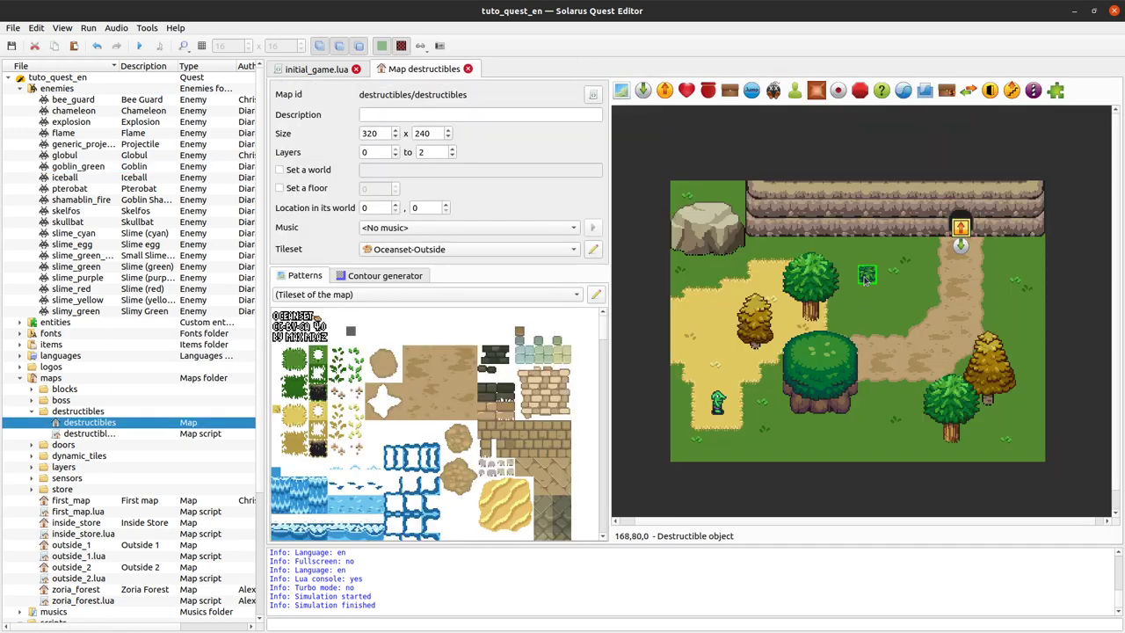
# Reopen the bush's properties and switch its sprite to Stone (brown)
pyautogui.doubleClick(868, 274)
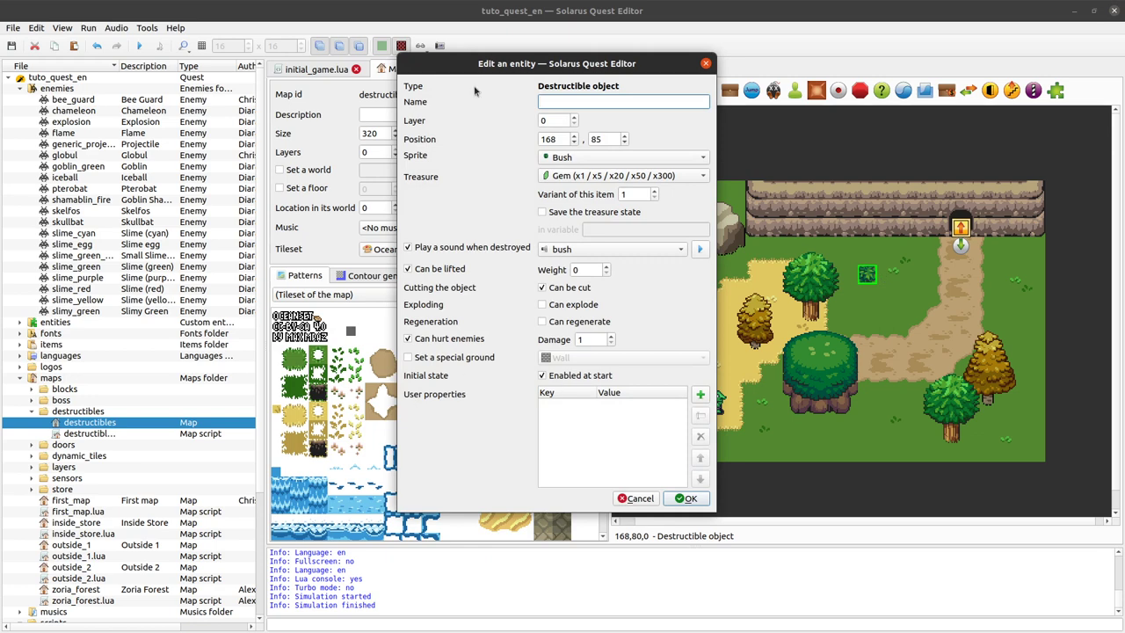
pyautogui.click(637, 159)
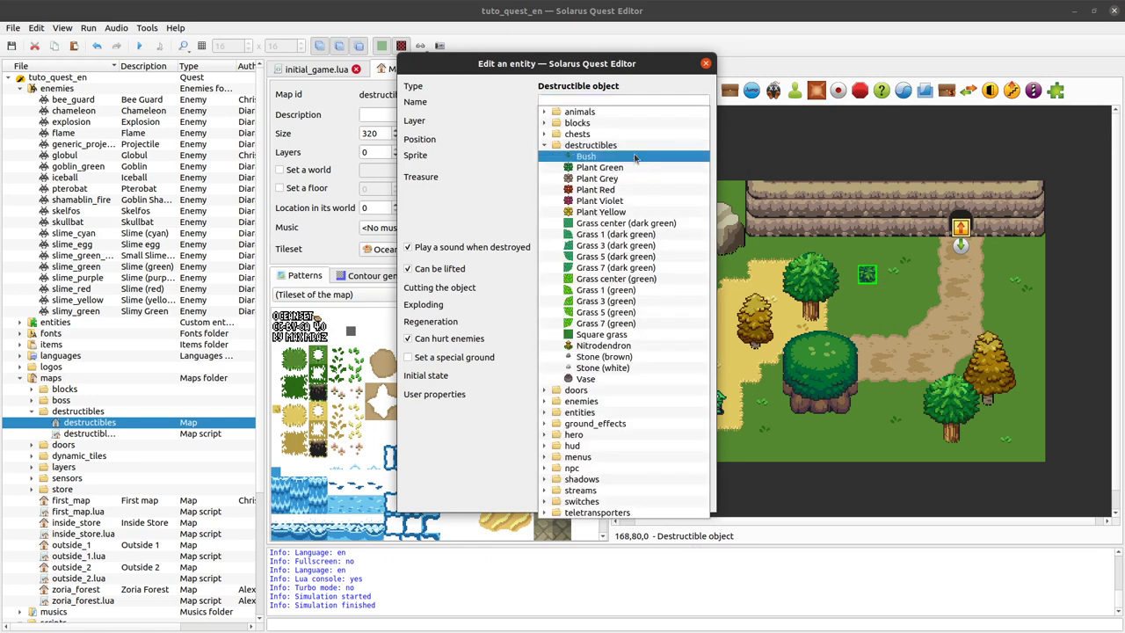
pyautogui.click(623, 356)
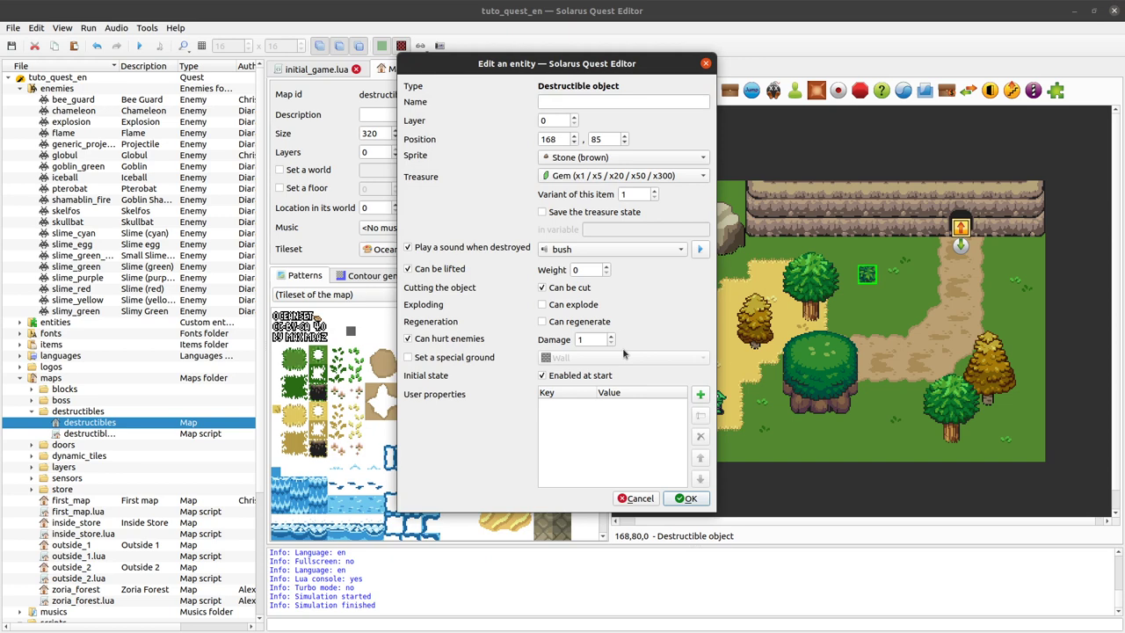
# Set the destruction sound to stone, weight to 1, and make it uncuttable
pyautogui.click(613, 248)
pyautogui.scroll(-12, 654, 290)
pyautogui.scroll(-3, 654, 286)
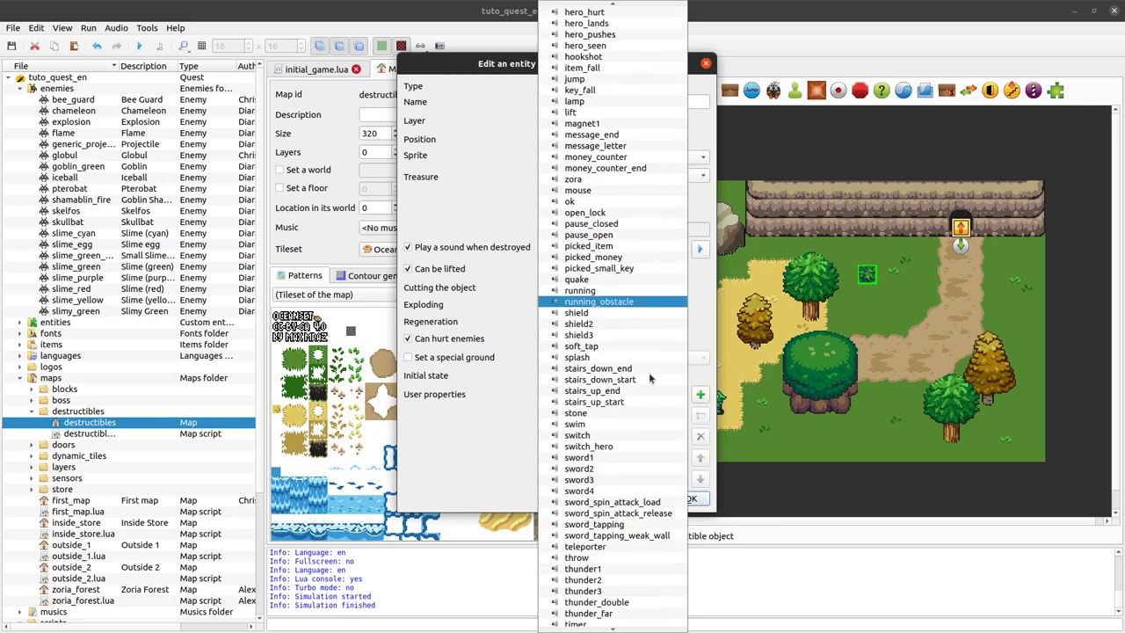
pyautogui.click(634, 430)
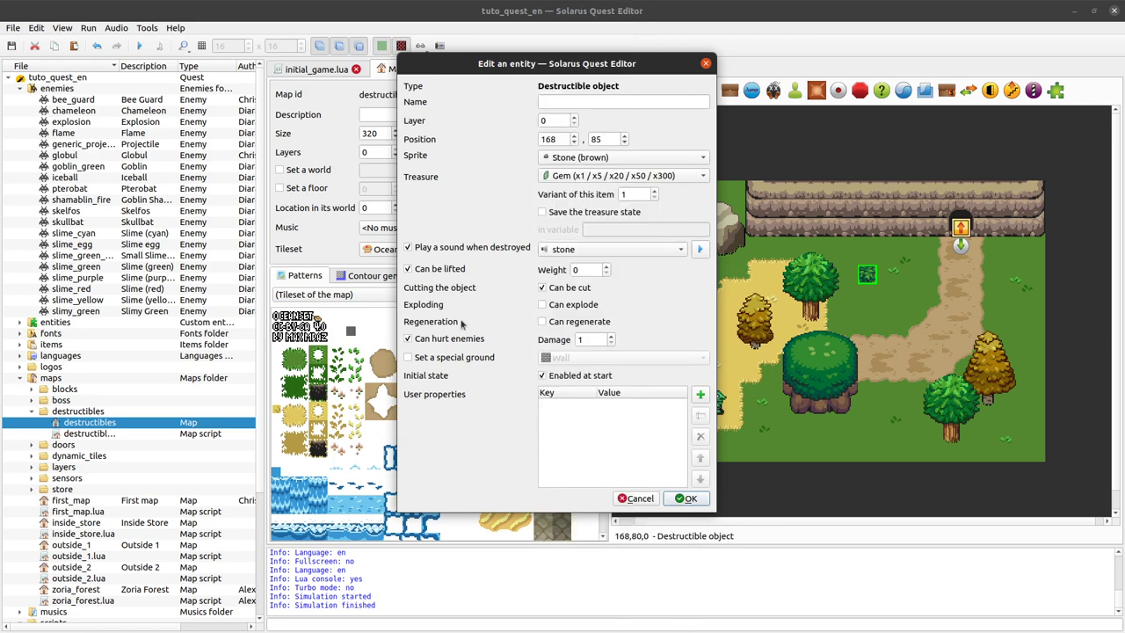
pyautogui.click(700, 252)
pyautogui.click(606, 266)
pyautogui.click(573, 287)
# Set the stone's damage to 2, apply it, and test-run the quest walking toward it
pyautogui.click(611, 335)
pyautogui.click(688, 498)
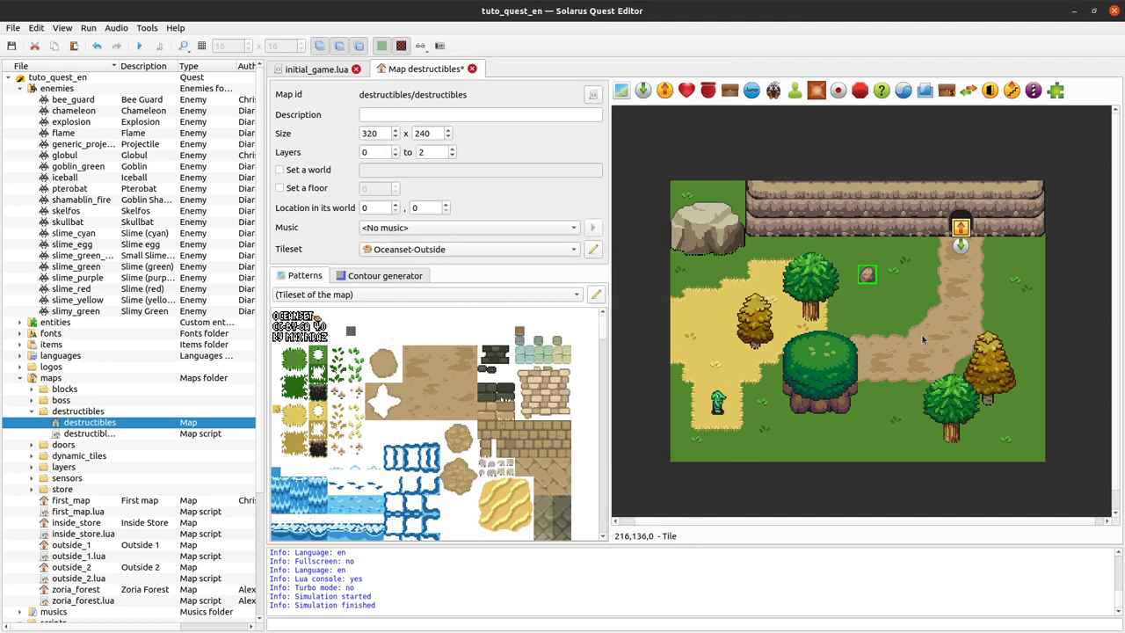
pyautogui.click(140, 47)
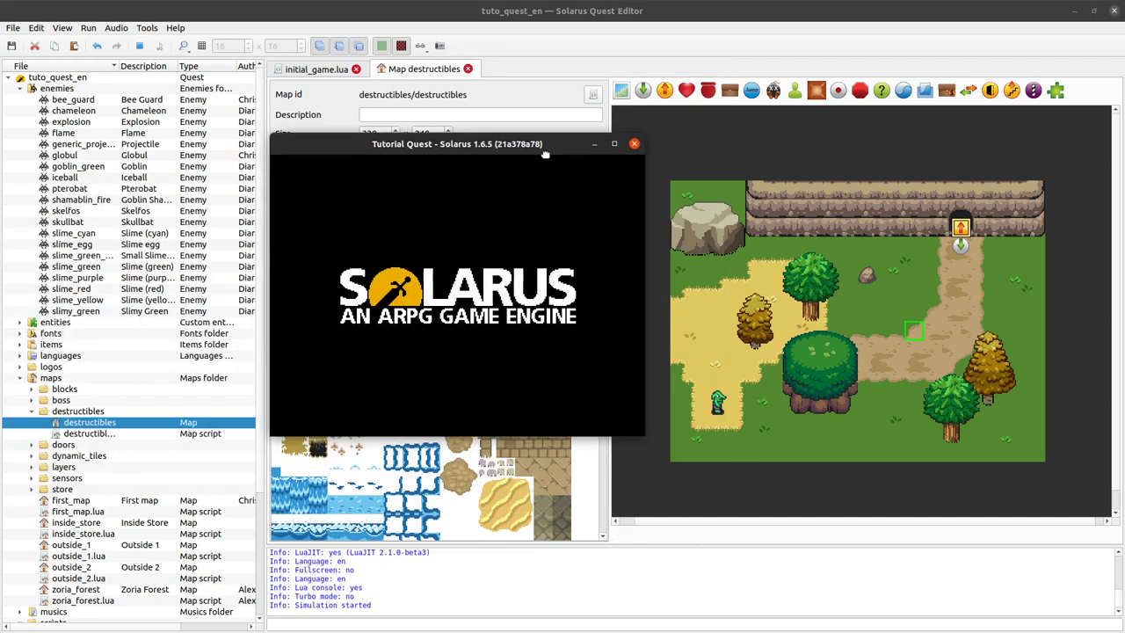
pyautogui.press('Down')
pyautogui.press('Left')
pyautogui.press('Left')
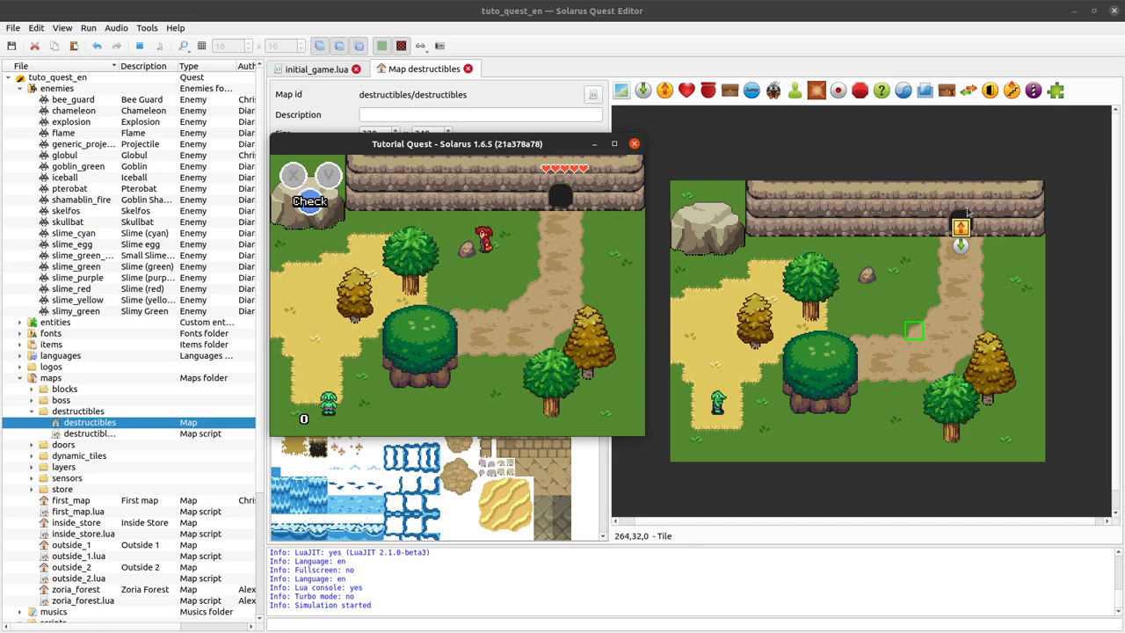
# Close the test game and place a chest at 184, 61 left of the cave entrance
pyautogui.click(633, 143)
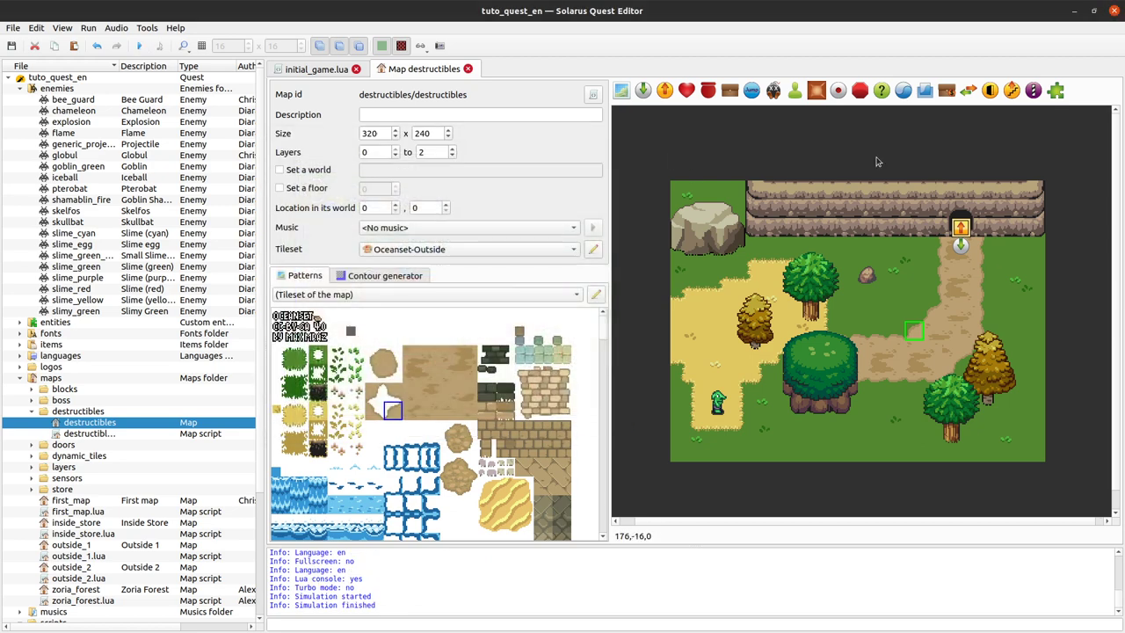
pyautogui.click(20, 88)
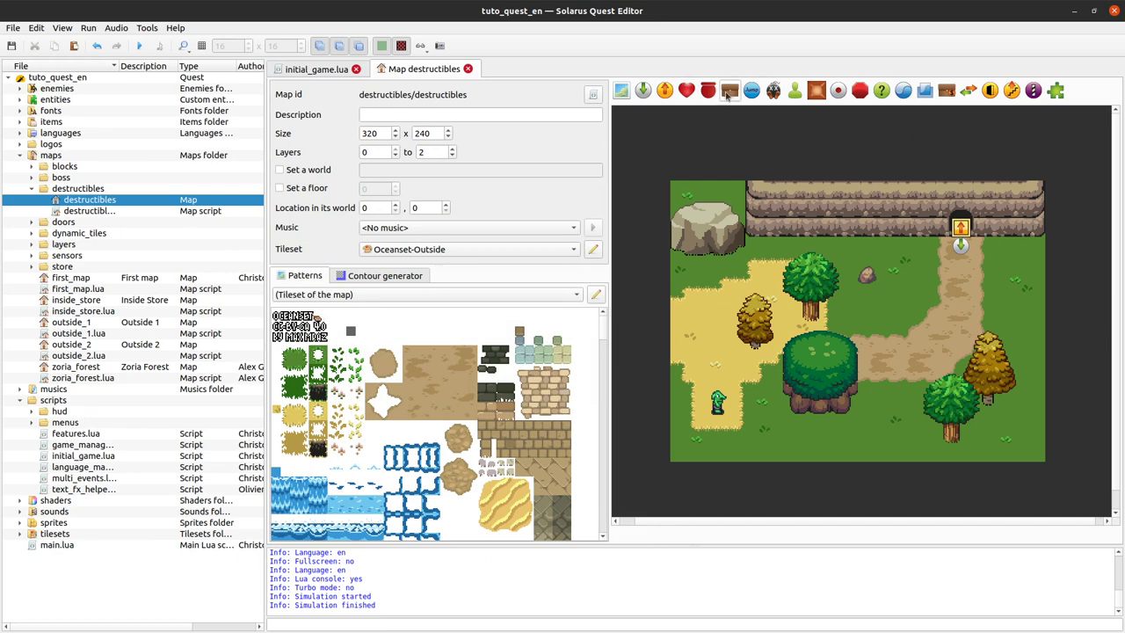
pyautogui.click(730, 89)
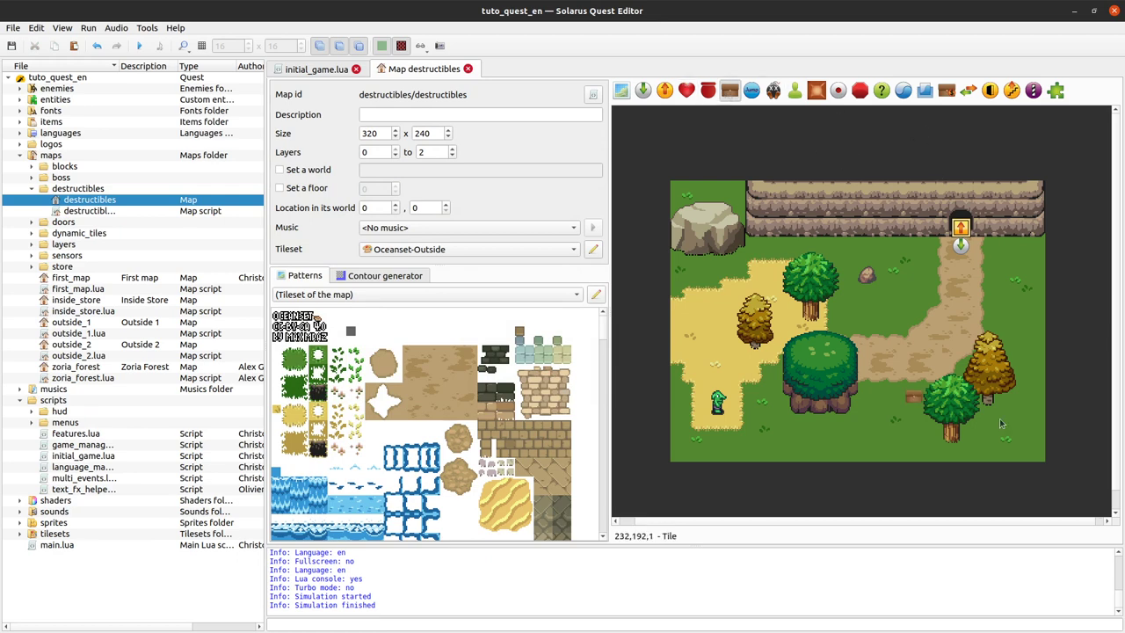
pyautogui.click(890, 250)
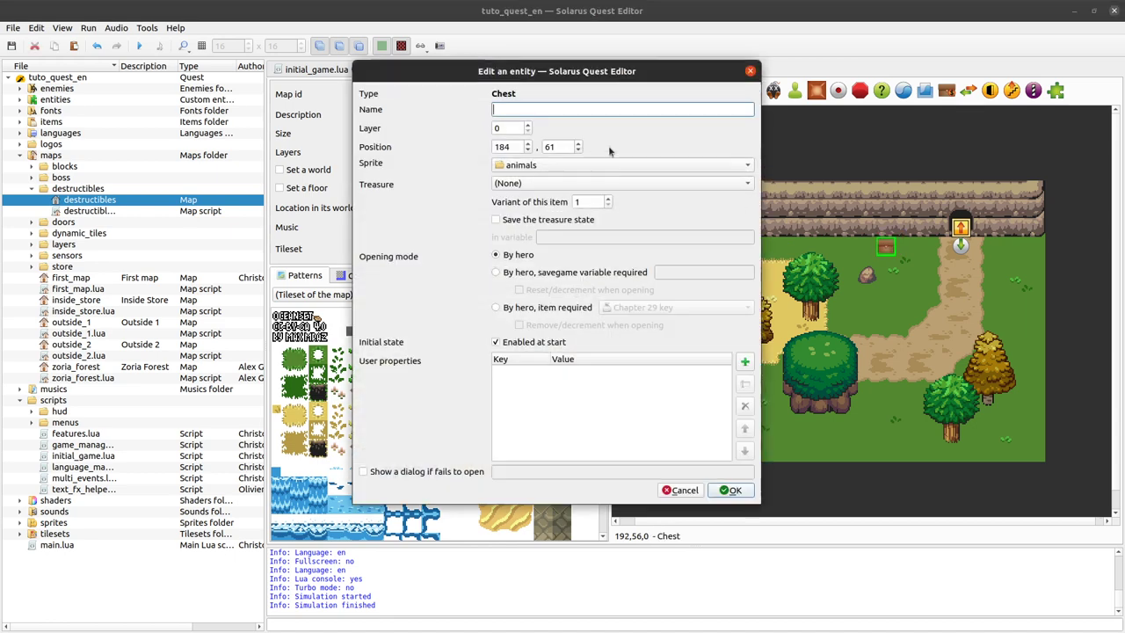
# Give the chest the Chest (brown) sprite with (None) as treasure and confirm
pyautogui.click(541, 168)
pyautogui.click(505, 188)
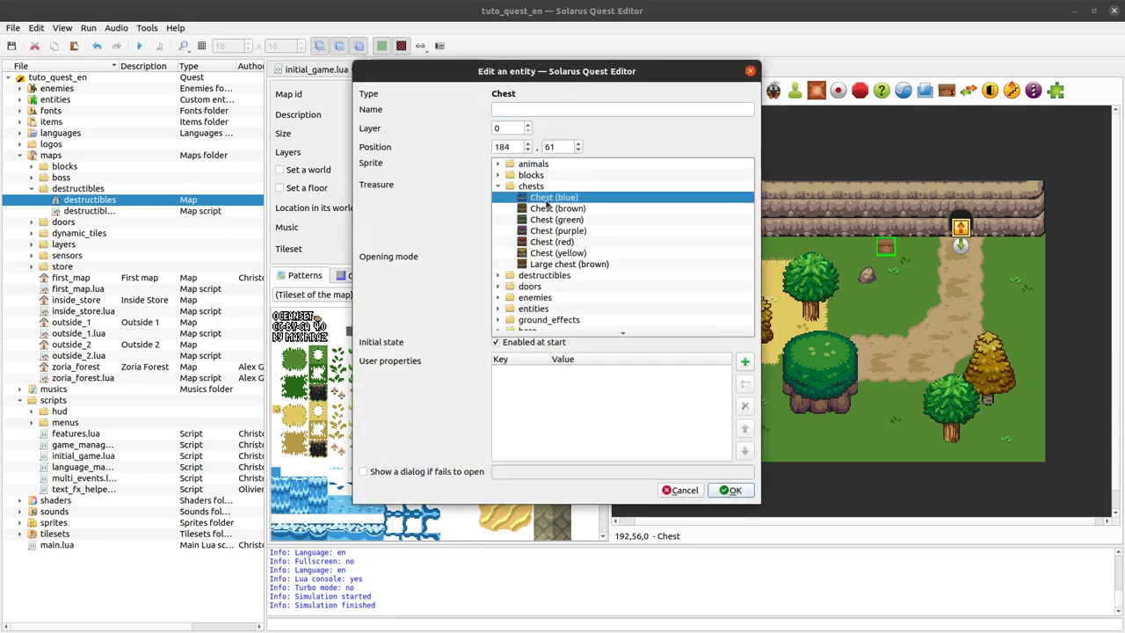
pyautogui.click(548, 211)
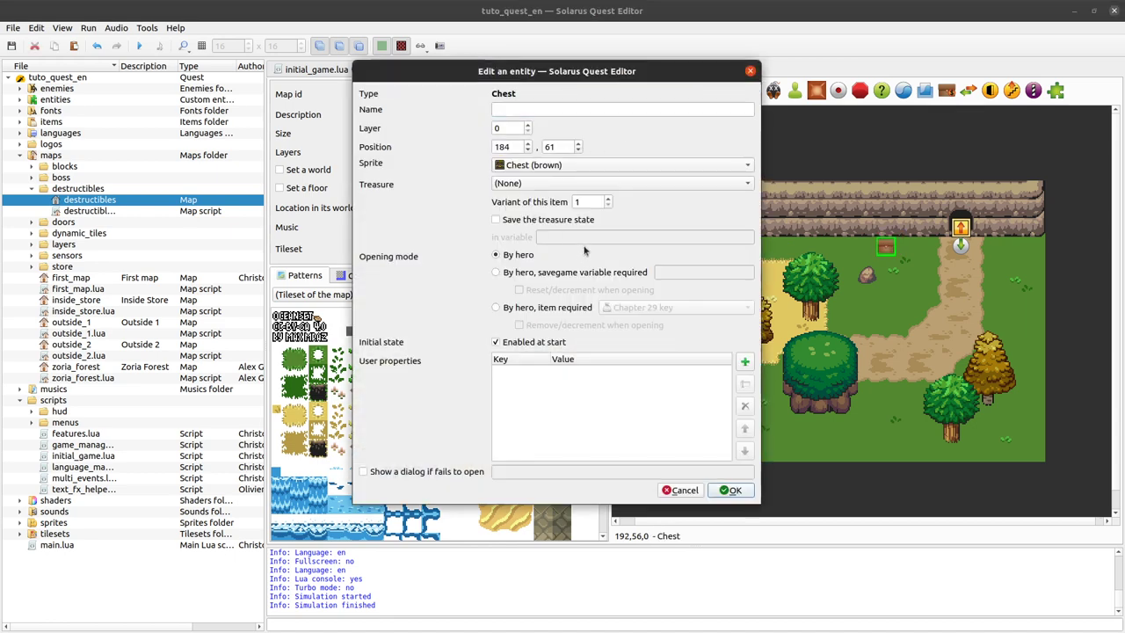
pyautogui.click(536, 183)
pyautogui.click(466, 194)
pyautogui.click(734, 490)
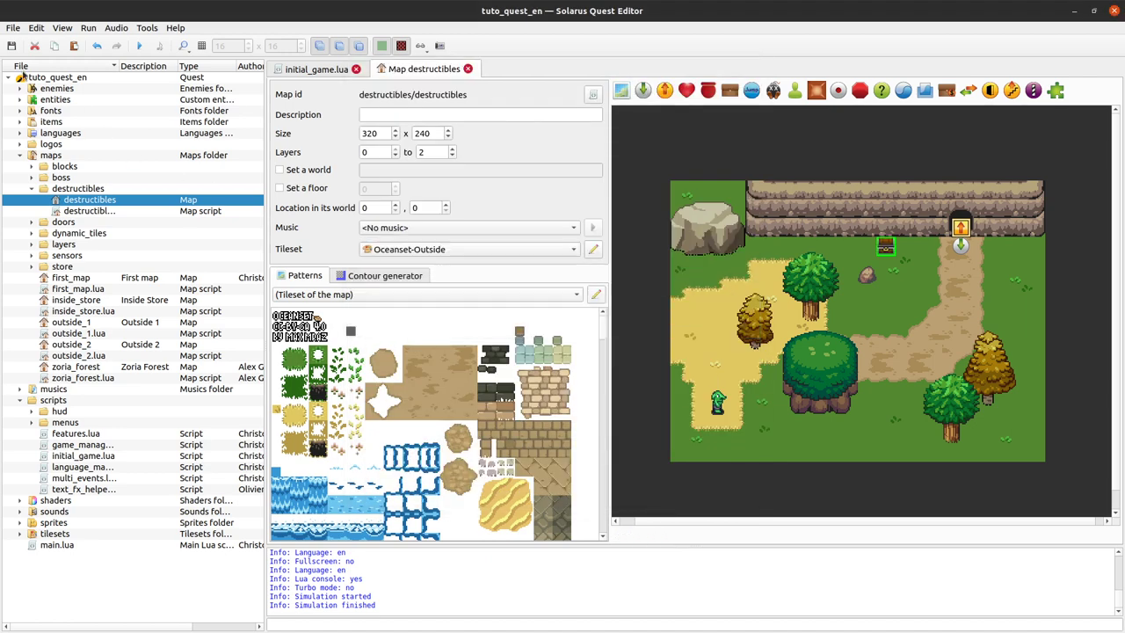
pyautogui.click(21, 122)
# Start a new item with id power_bracelet, description 'Power bracelet', and the author's name
pyautogui.rightClick(35, 123)
pyautogui.click(87, 140)
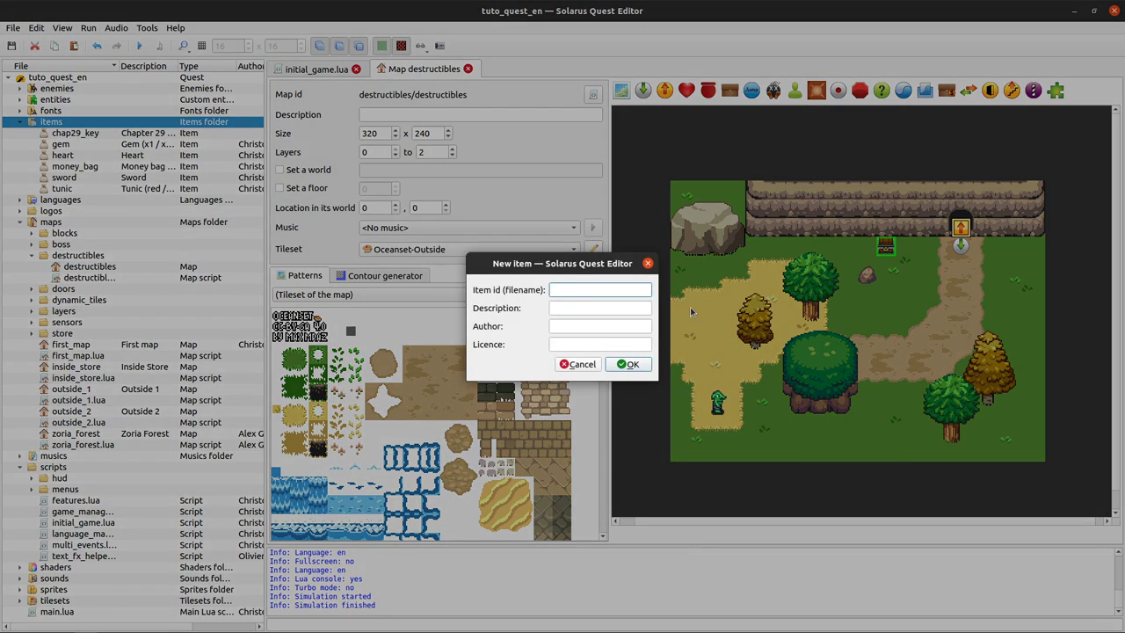
pyautogui.write('power_bracelete')
pyautogui.press('BackSpace')
pyautogui.press('Tab')
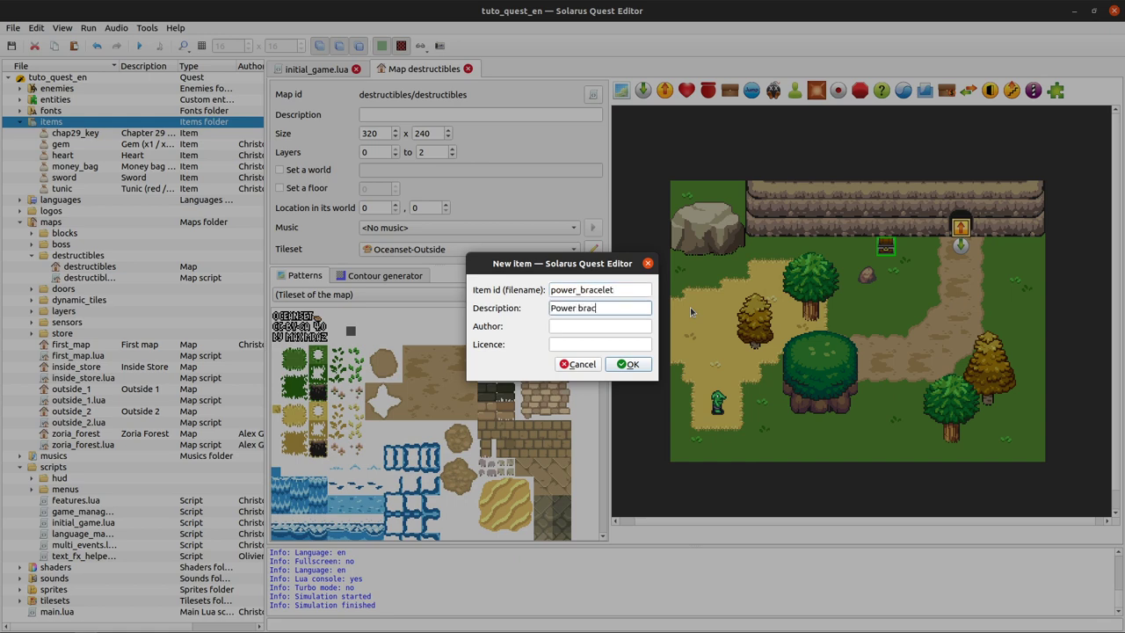
pyautogui.write('Power bracelet')
pyautogui.press('Tab')
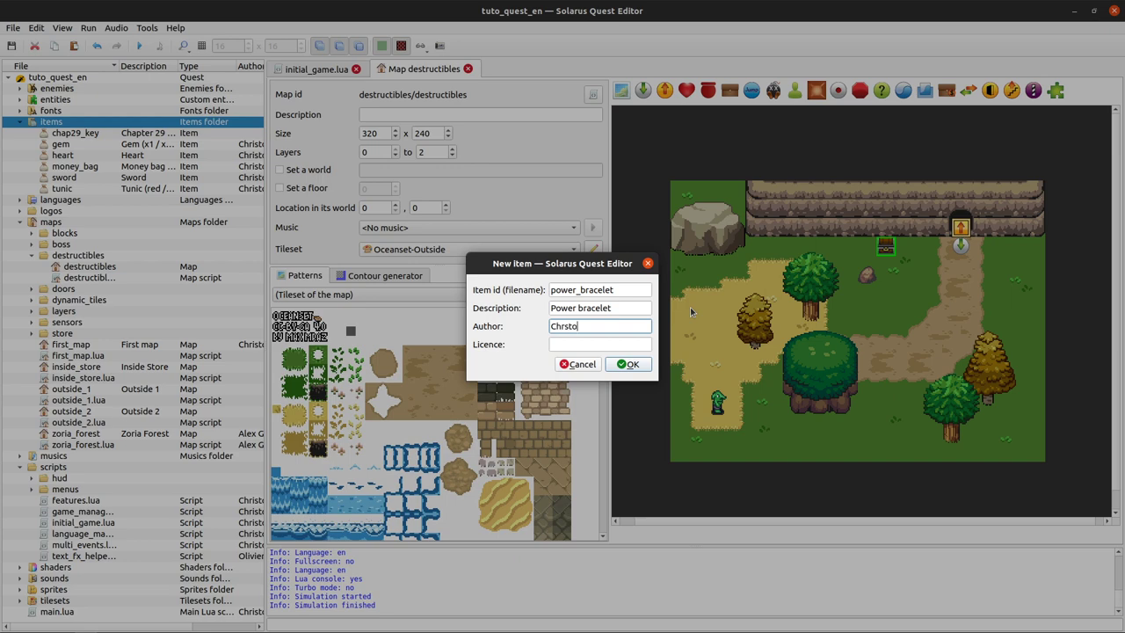
pyautogui.write('Christopho')
pyautogui.press('Tab')
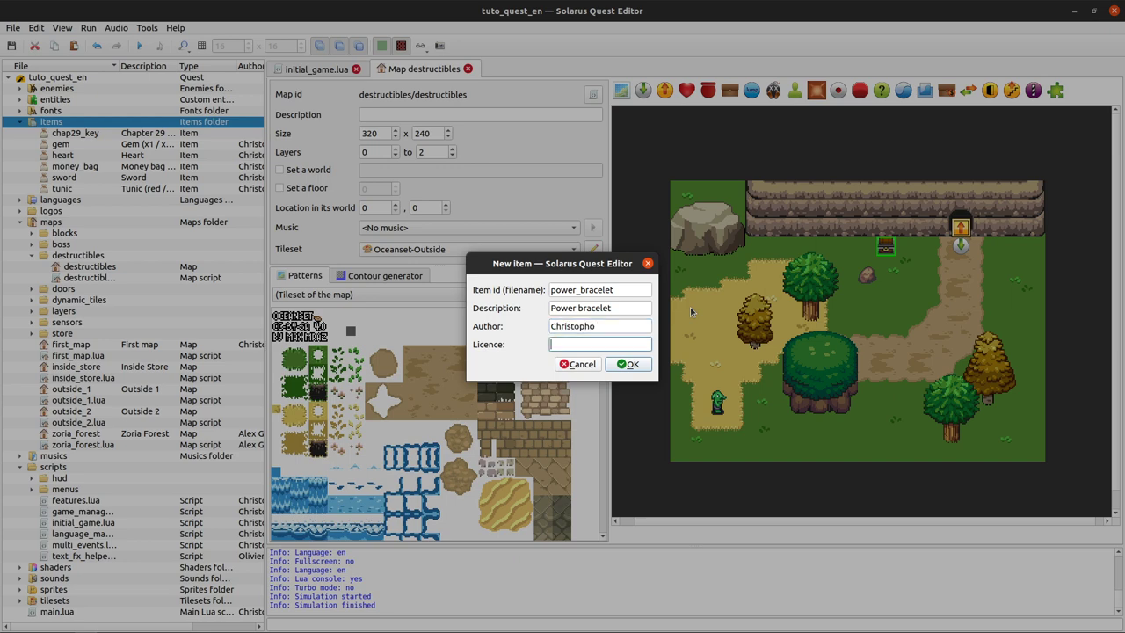
# Create the power_bracelet item and replace its script with the code copied from sword.lua
pyautogui.press('Return')
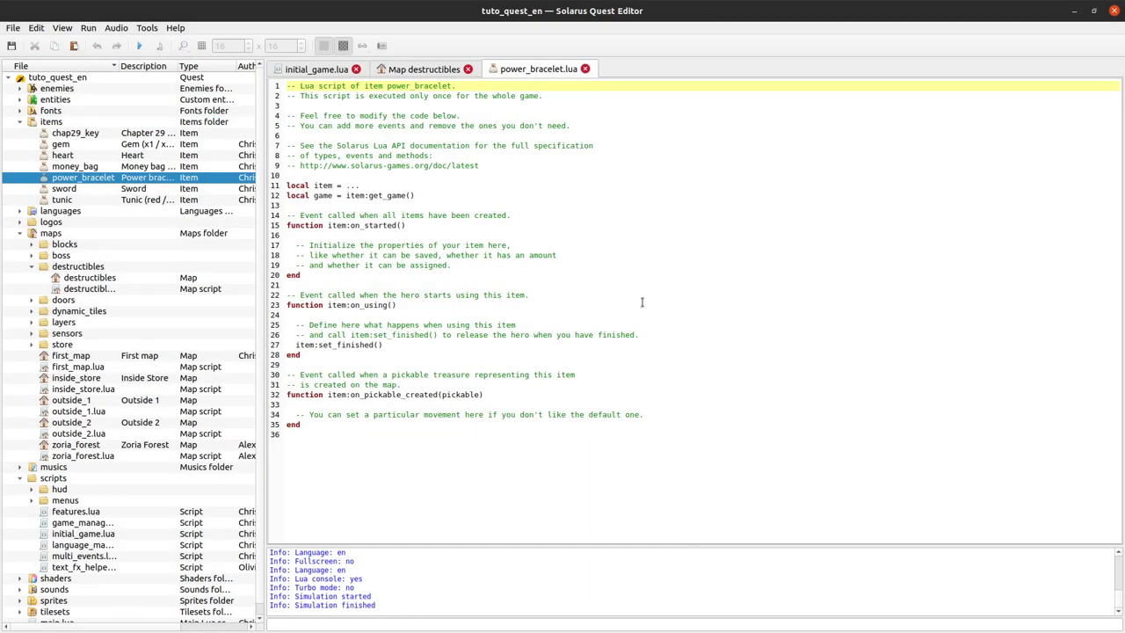
pyautogui.doubleClick(65, 189)
pyautogui.click(414, 251)
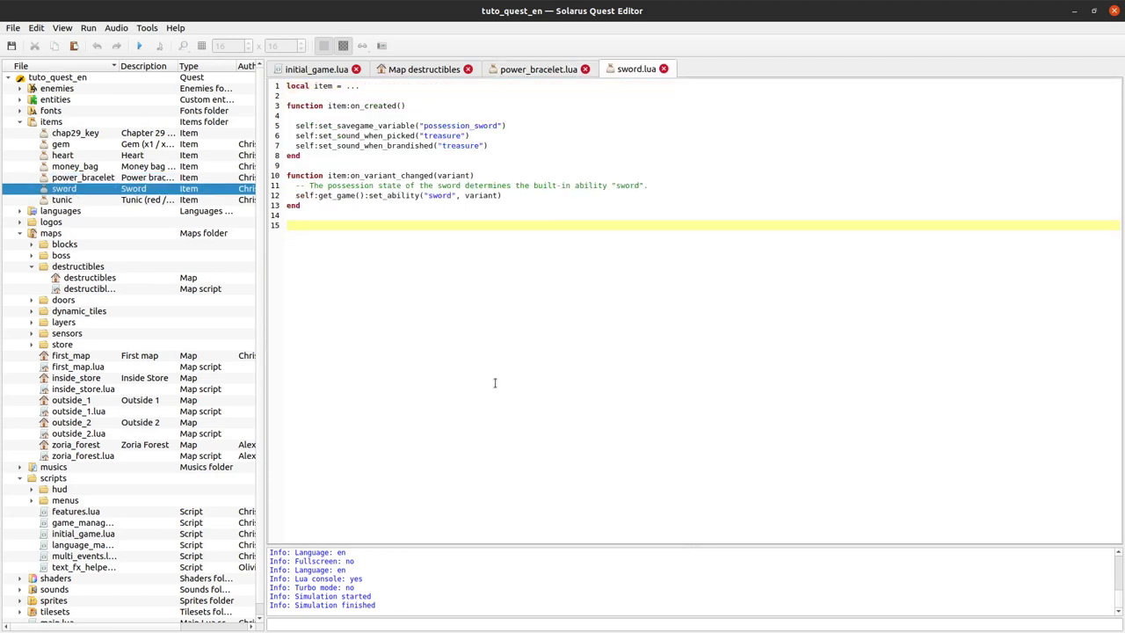
pyautogui.hotkey('ctrl', 'a')
pyautogui.hotkey('ctrl', 'c')
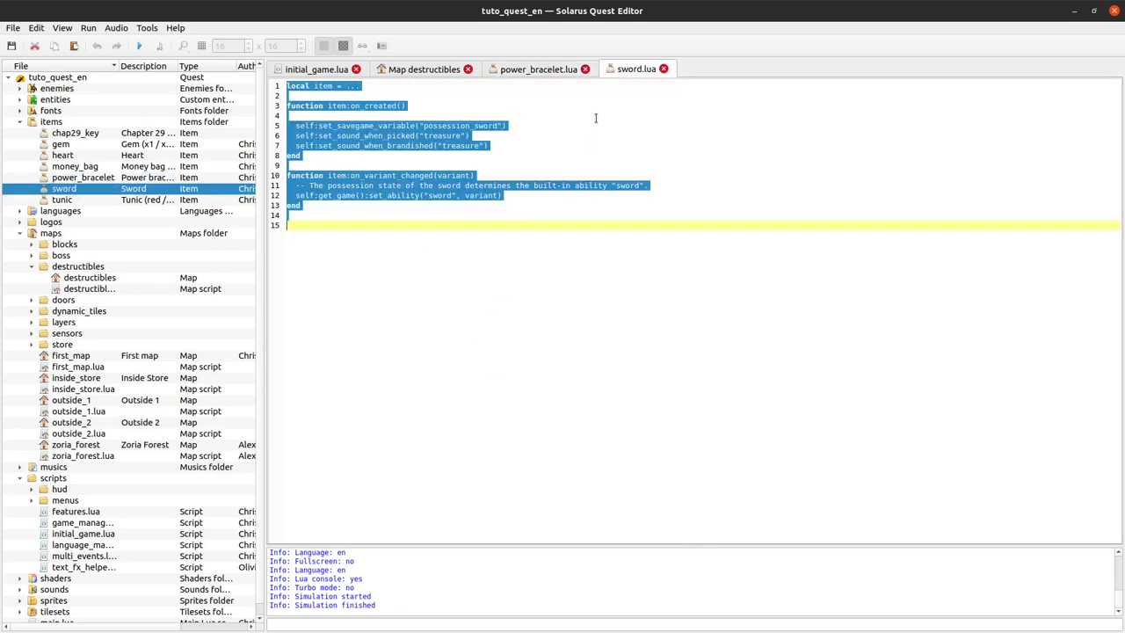
pyautogui.click(562, 72)
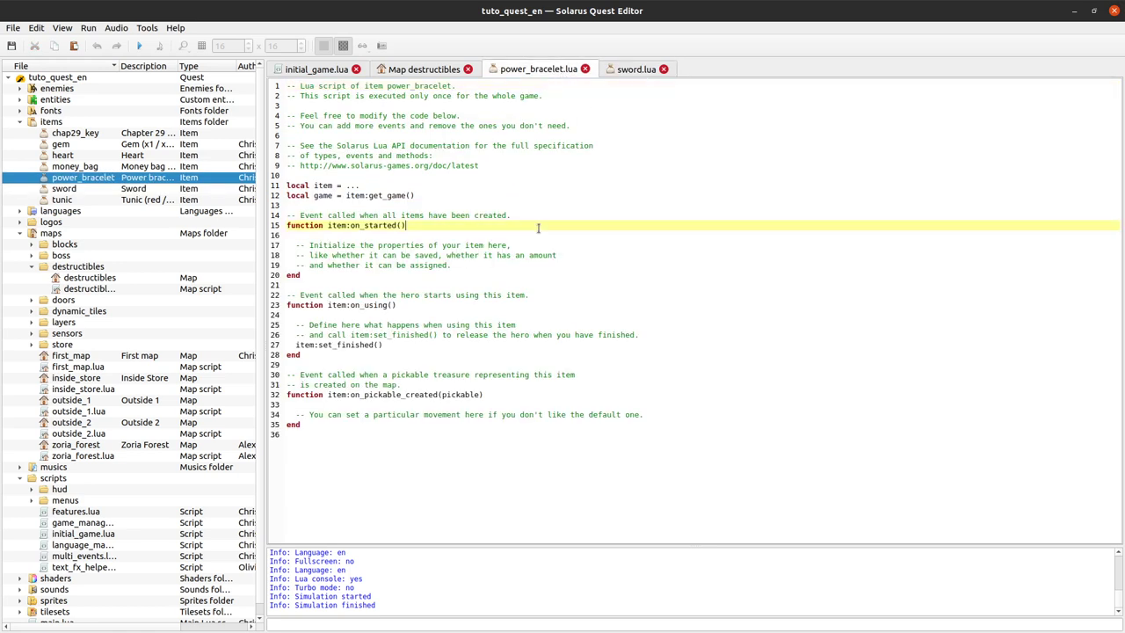
pyautogui.hotkey('ctrl', 'a')
pyautogui.hotkey('ctrl', 'v')
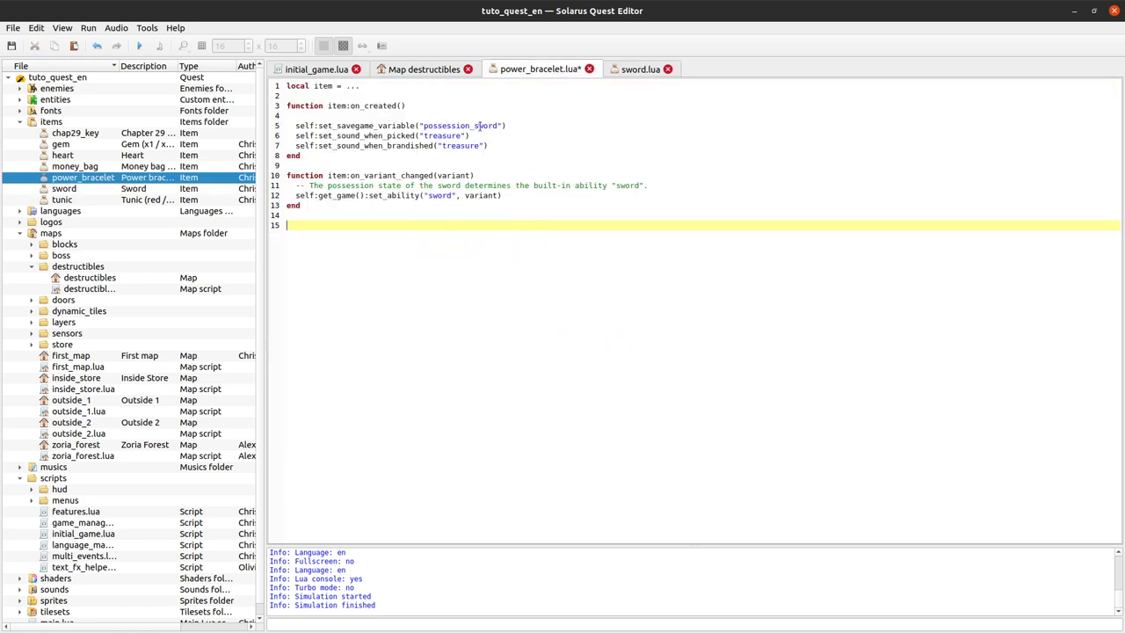
# Rename the savegame variable to possession_power_bracelet and save the script
pyautogui.moveTo(475, 125); pyautogui.dragTo(493, 125)
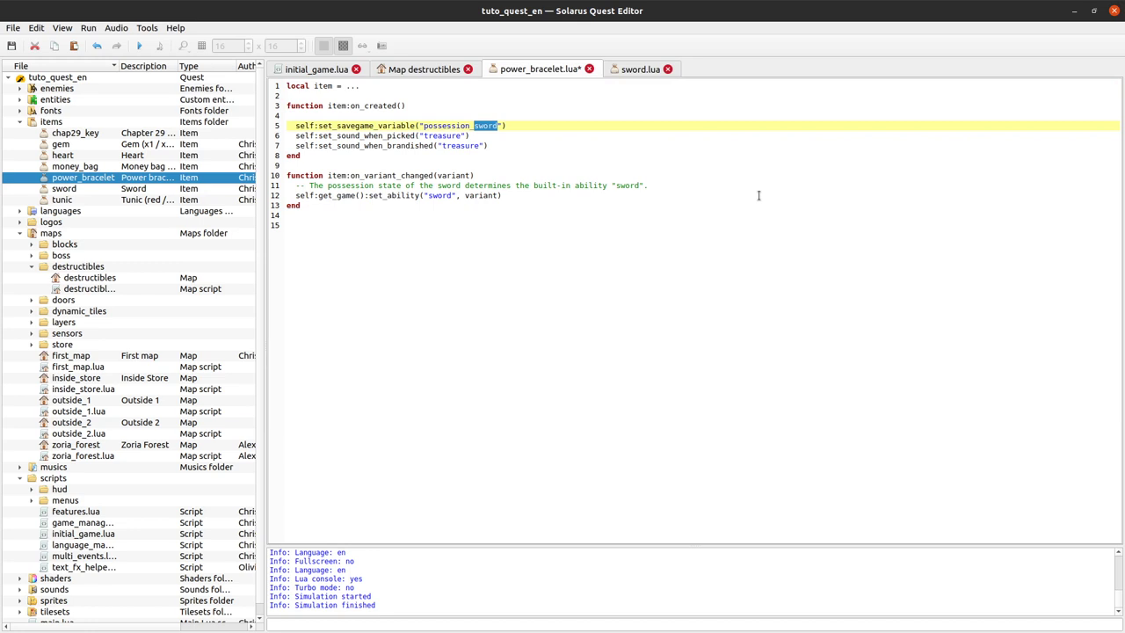
pyautogui.write('power_bracelet')
pyautogui.hotkey('ctrl', 's')
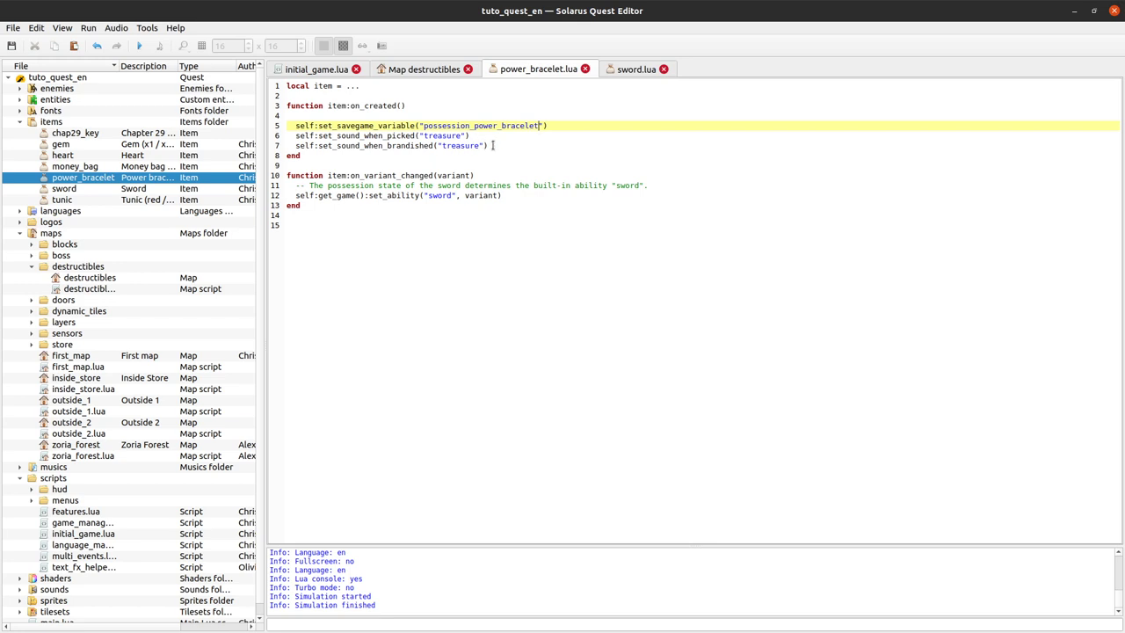
# Change the comment and set_ability call from sword to power bracelet/lift, then save
pyautogui.click(361, 145)
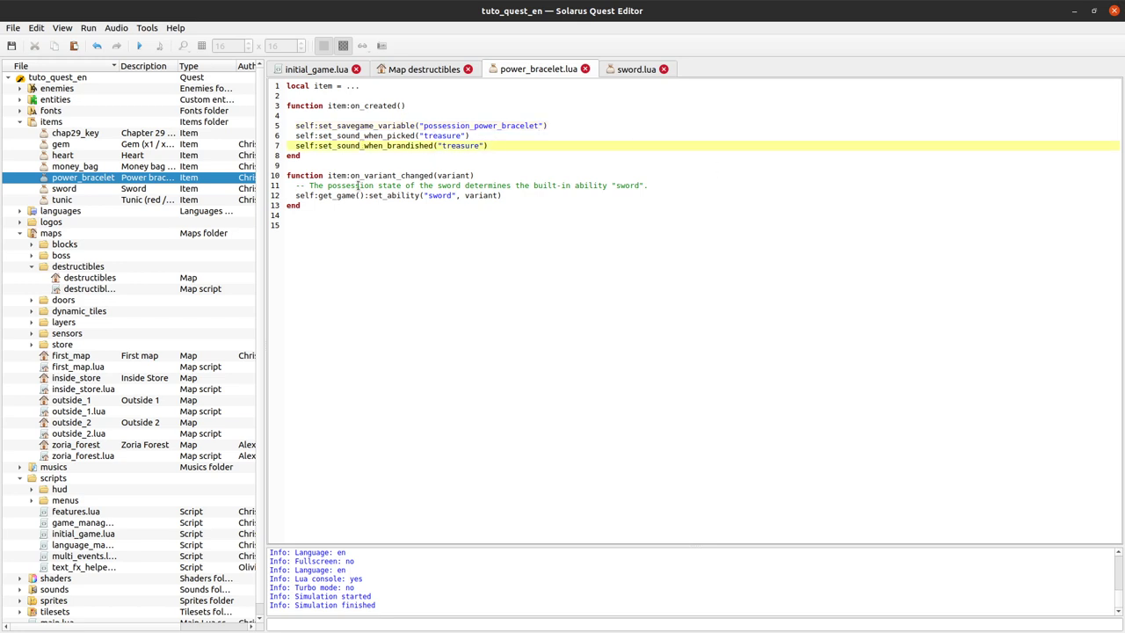
pyautogui.moveTo(363, 171); pyautogui.dragTo(417, 251)
pyautogui.click(417, 251)
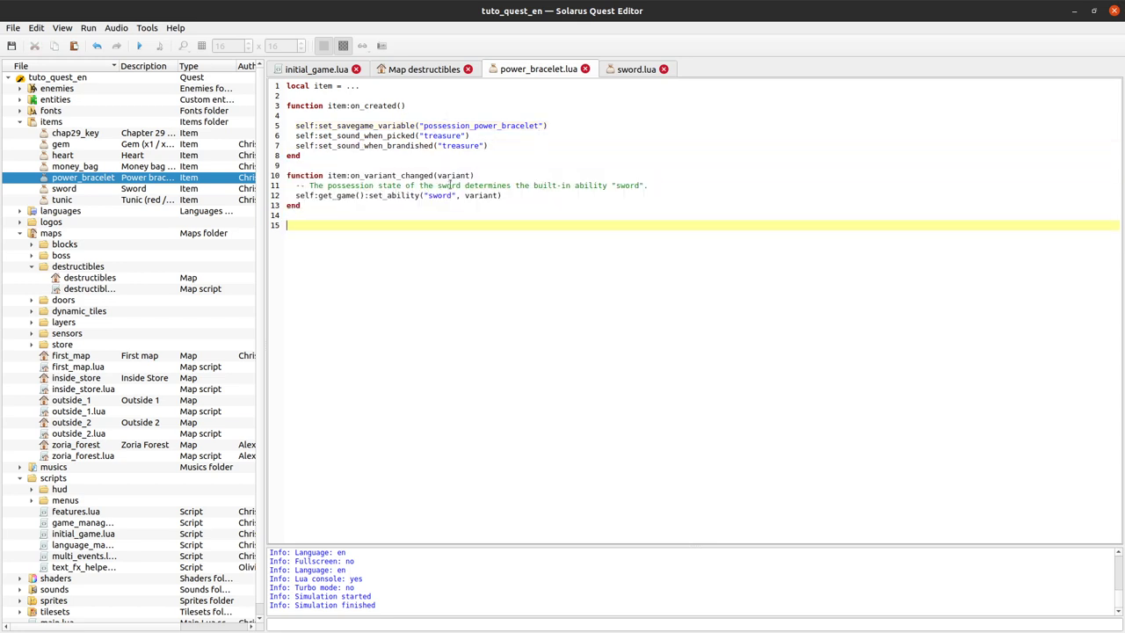
pyautogui.moveTo(438, 185); pyautogui.dragTo(461, 186)
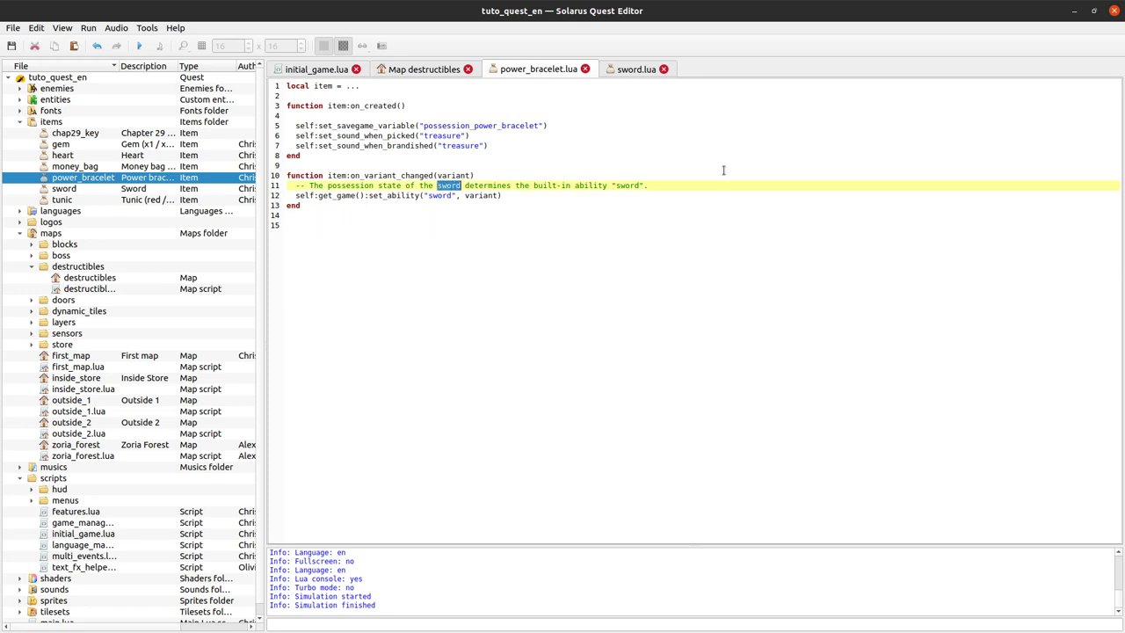
pyautogui.write('power bracel')
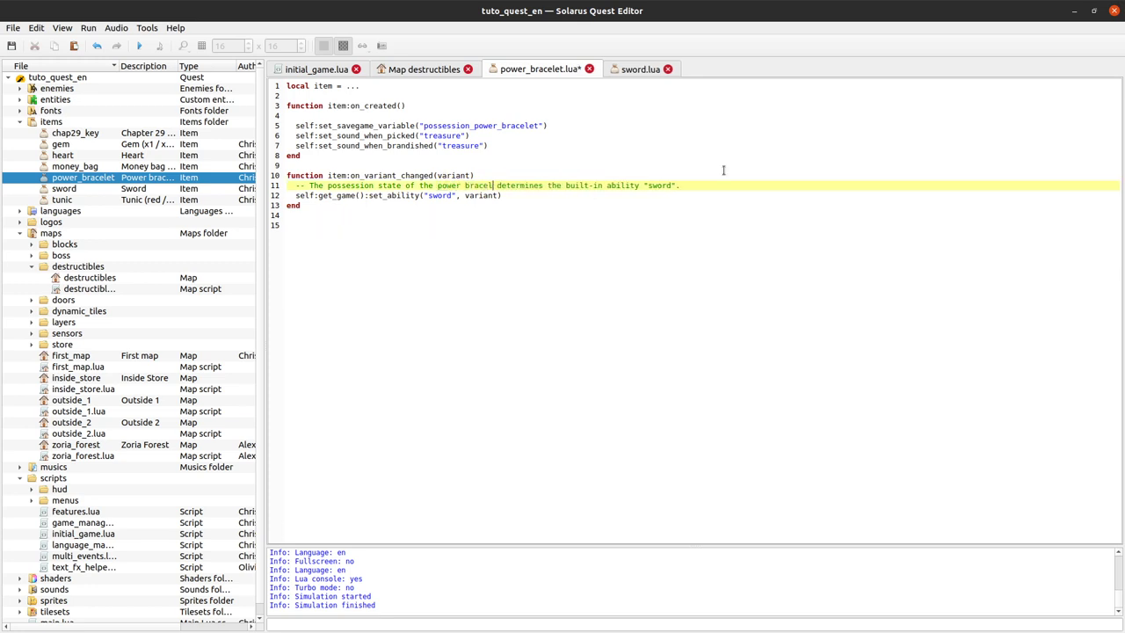
pyautogui.write('et')
pyautogui.doubleClick(671, 185)
pyautogui.write('lift')
pyautogui.press('Down')
pyautogui.hotkey('ctrl', 'Left')
pyautogui.hotkey('ctrl', 'Left')
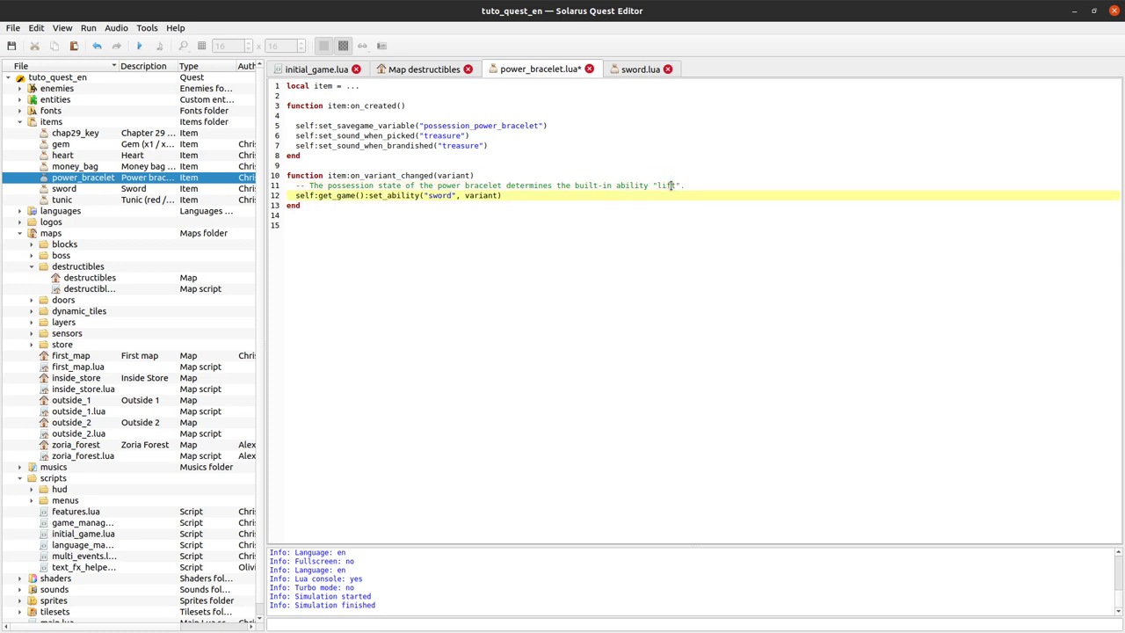
pyautogui.press('BackSpace')
pyautogui.press('BackSpace')
pyautogui.press('BackSpace')
pyautogui.press('BackSpace')
pyautogui.press('BackSpace')
pyautogui.write('lift')
pyautogui.hotkey('ctrl', 's')
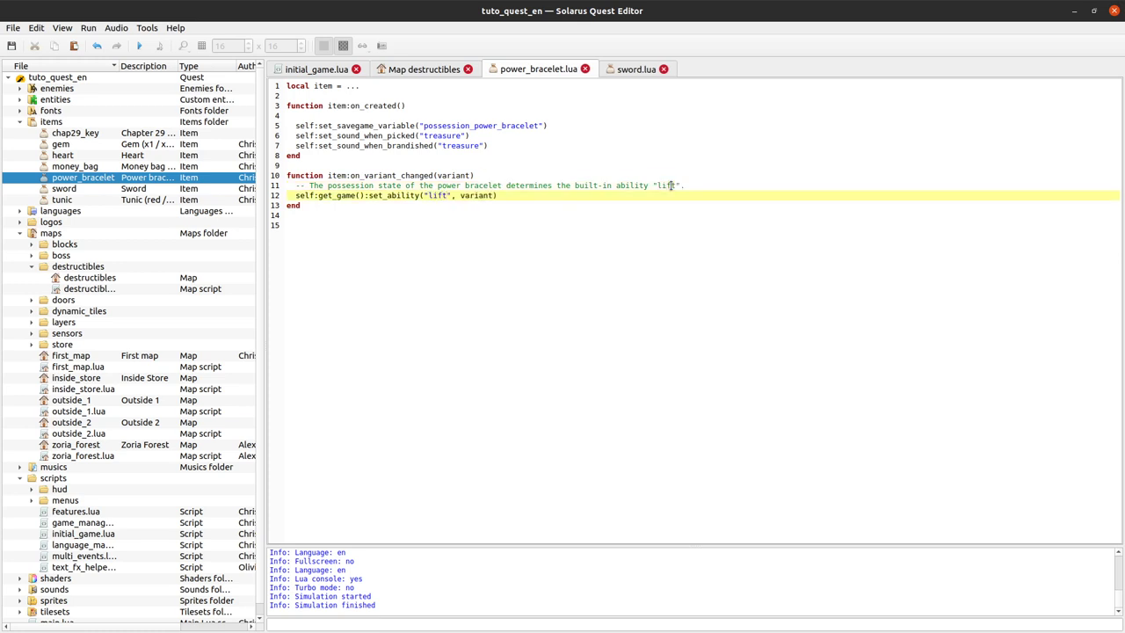
# Open the destructibles/bush sprite from sprites > destructibles in the quest tree
pyautogui.click(438, 69)
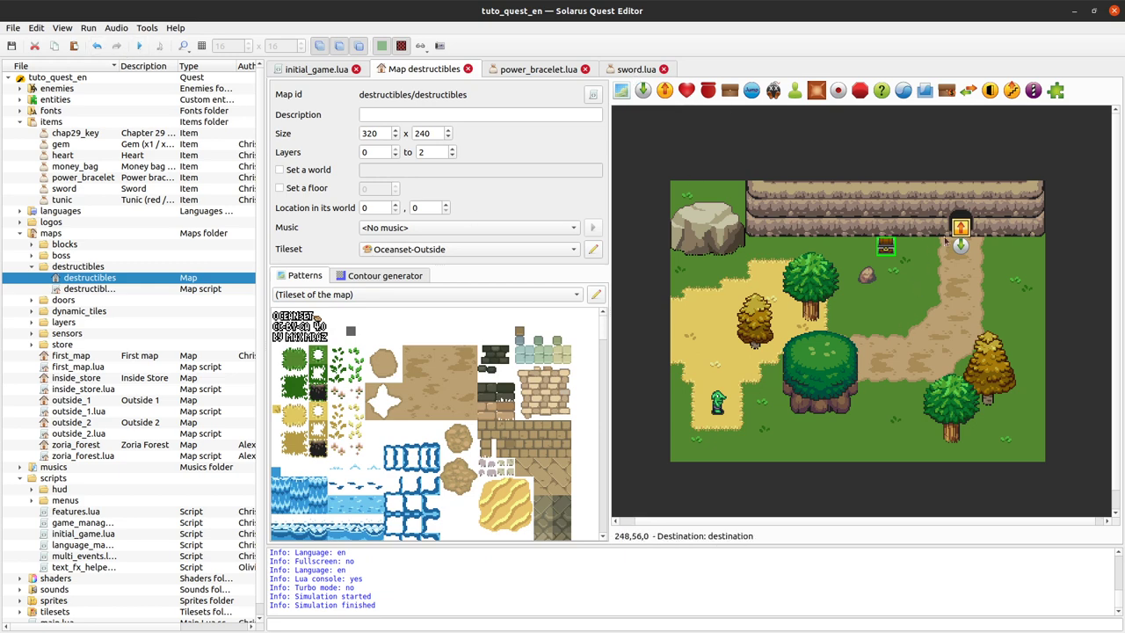
pyautogui.scroll(-1, 209, 326)
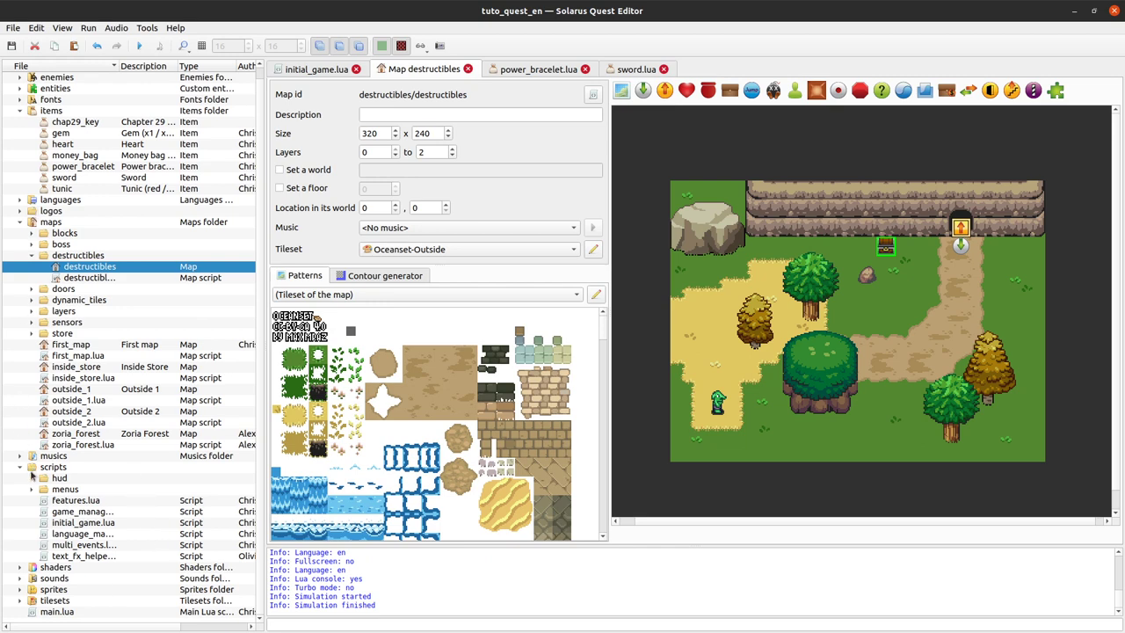
pyautogui.click(20, 589)
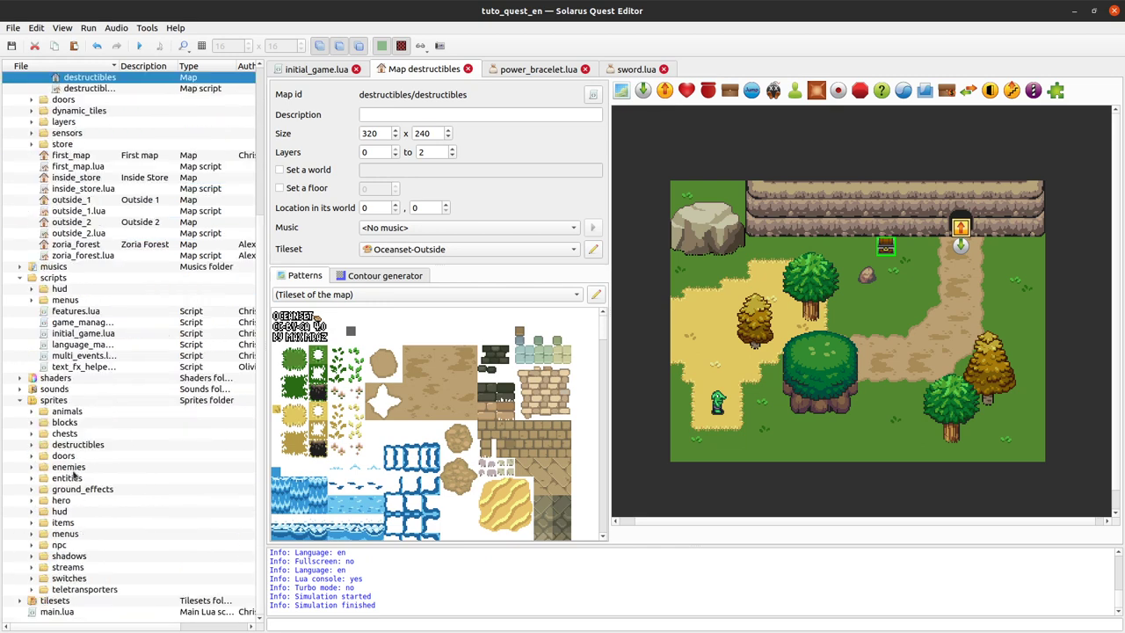
pyautogui.click(33, 445)
pyautogui.click(74, 456)
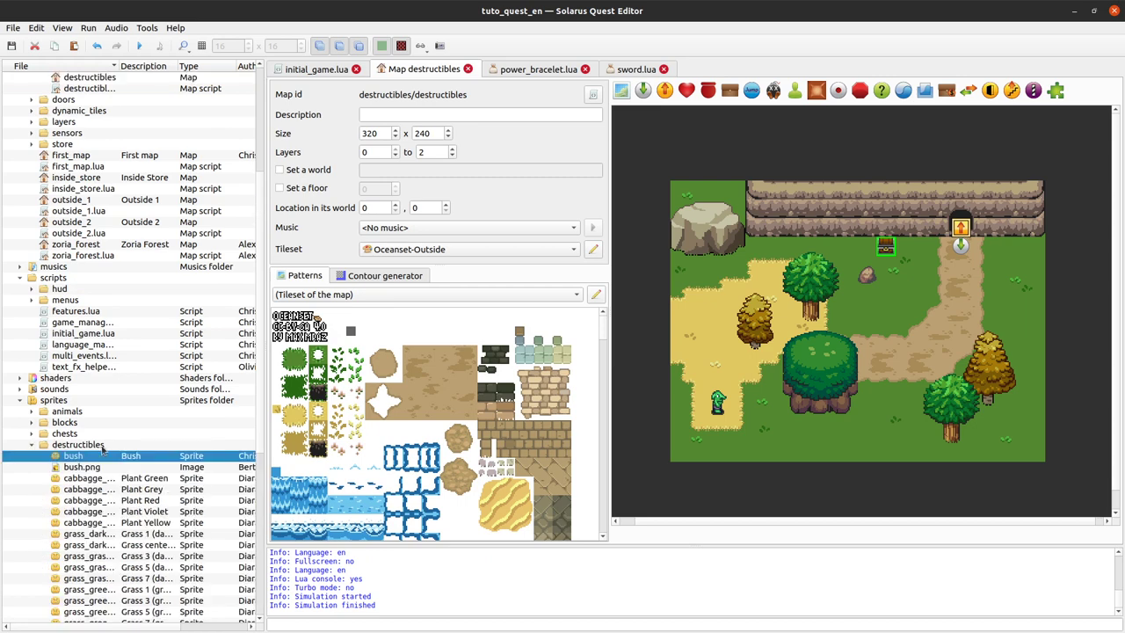
pyautogui.scroll(-6, 44, 170)
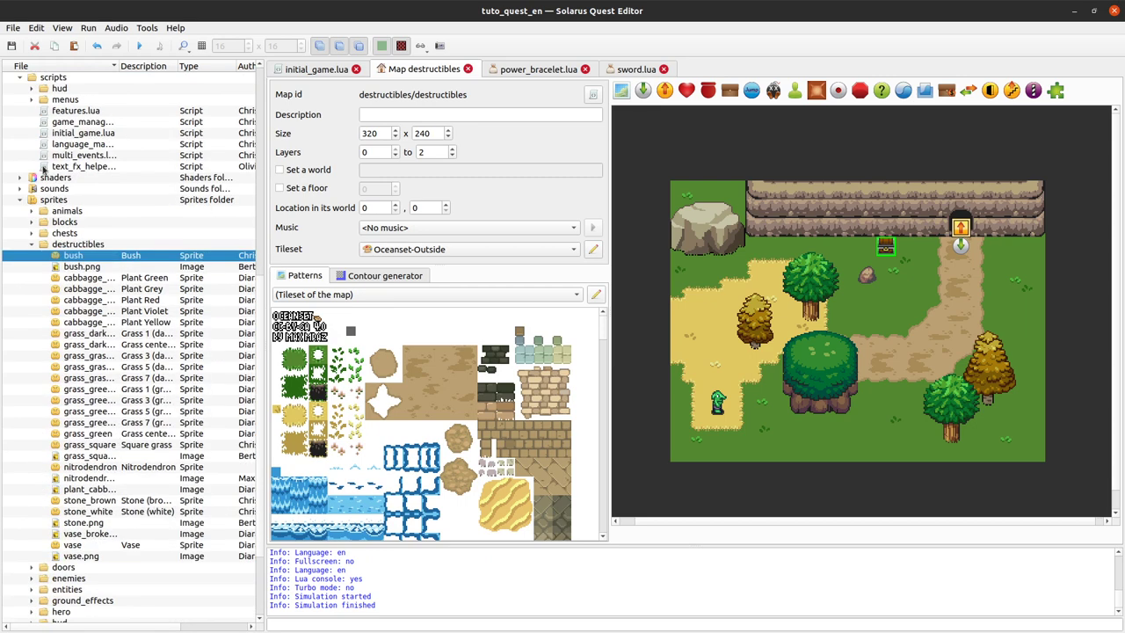
pyautogui.doubleClick(74, 256)
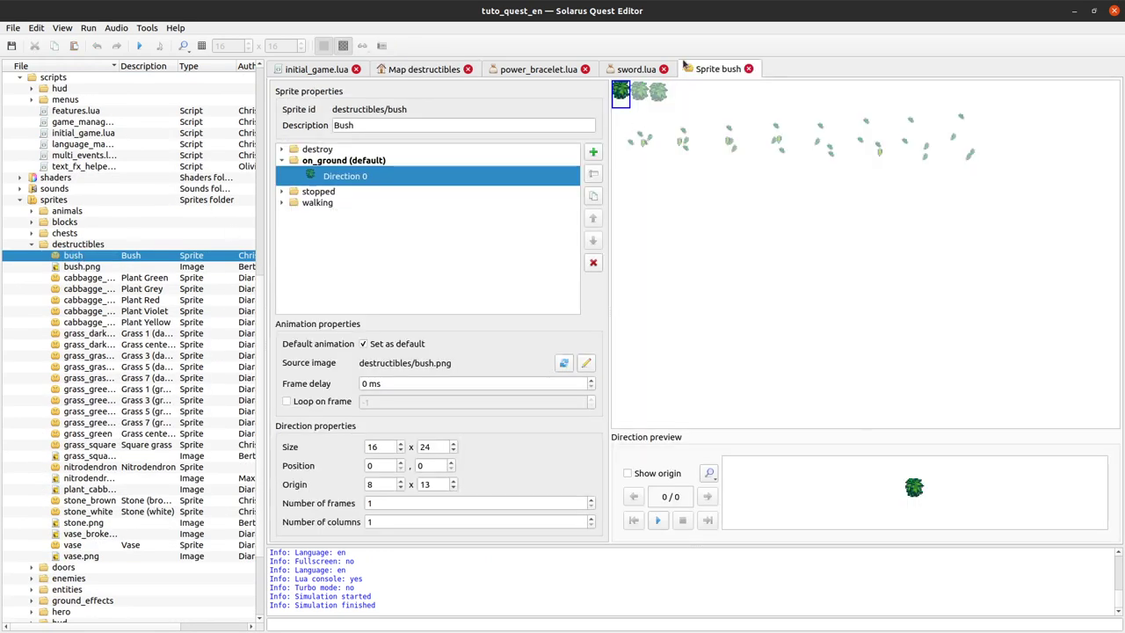
# Expand the bush's walking, stopped and destroy animations and compare the stopped and walking directions
pyautogui.click(281, 202)
pyautogui.click(282, 191)
pyautogui.click(282, 149)
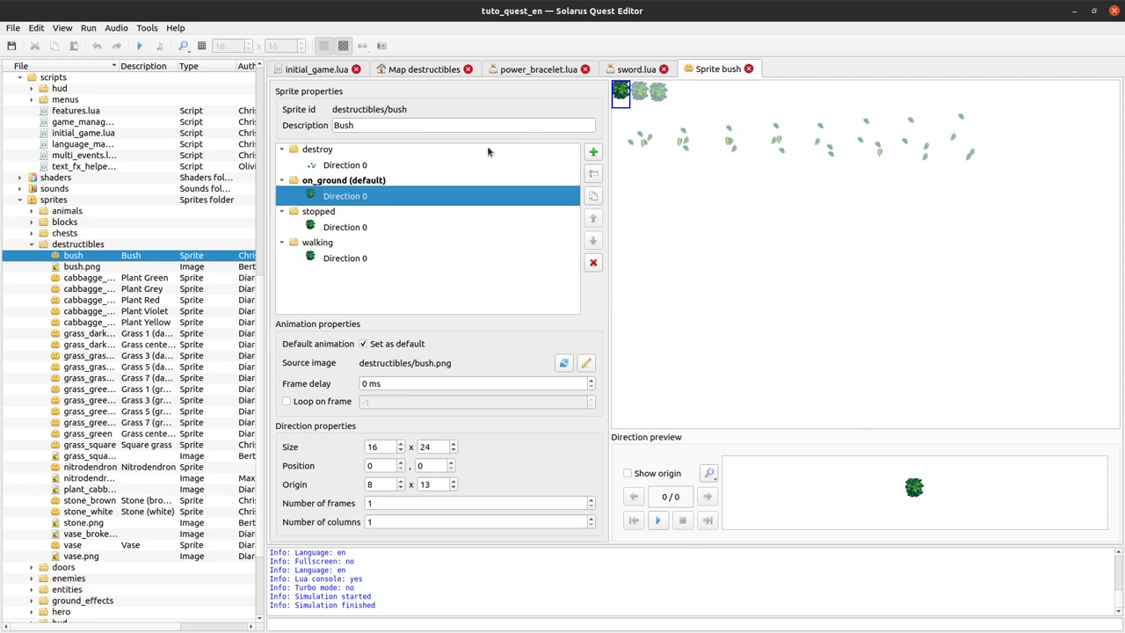
pyautogui.click(355, 228)
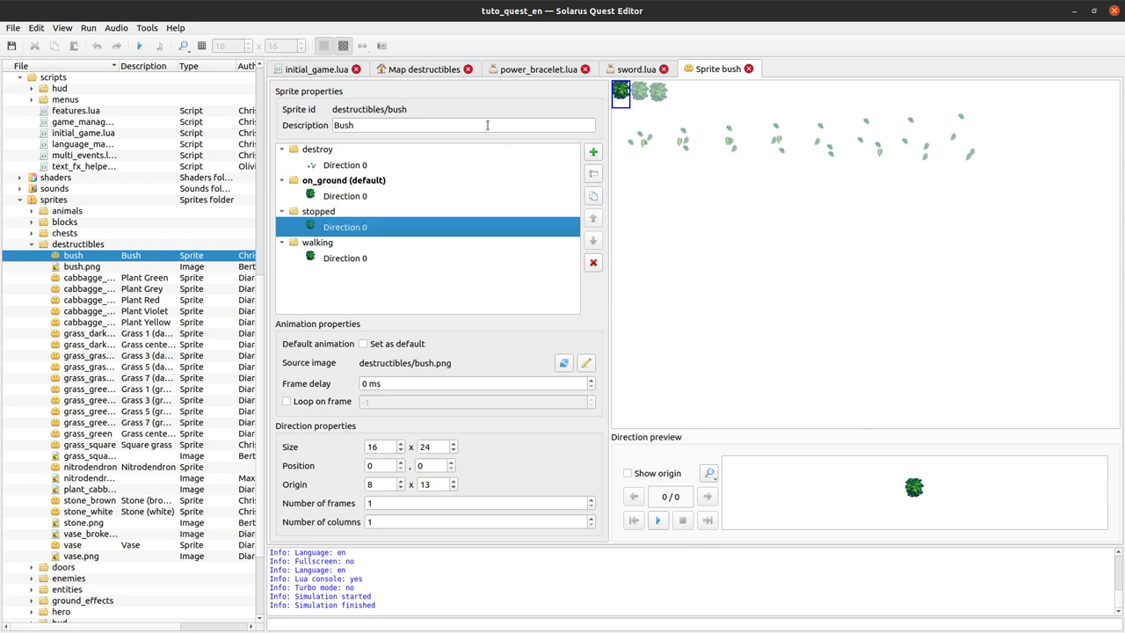
pyautogui.click(348, 264)
pyautogui.click(362, 230)
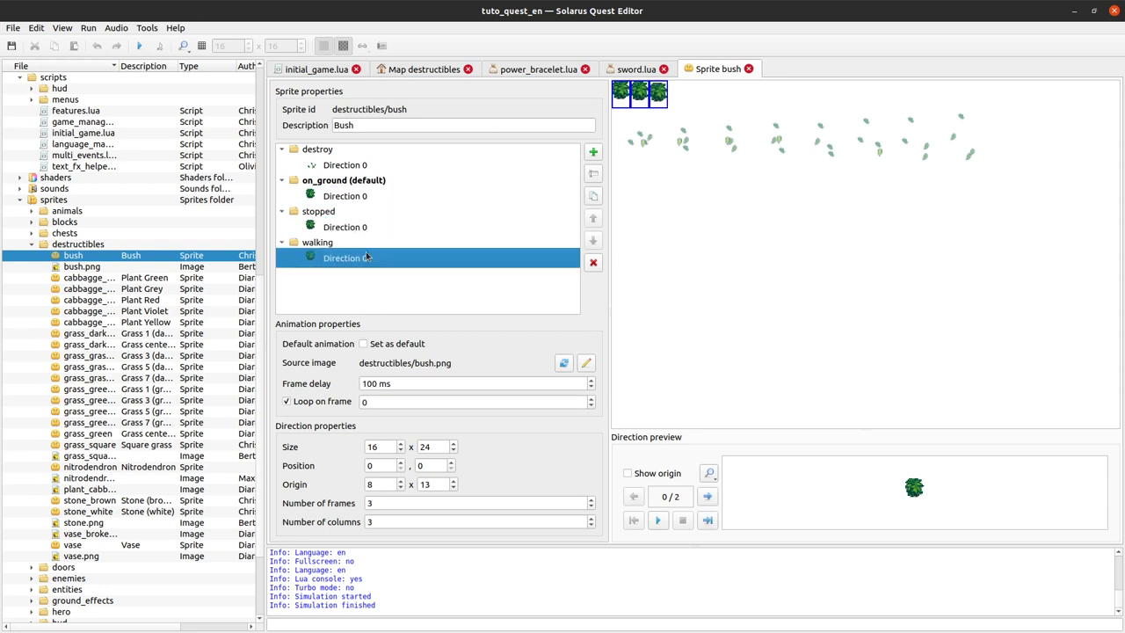
pyautogui.click(363, 227)
pyautogui.click(375, 260)
pyautogui.click(347, 230)
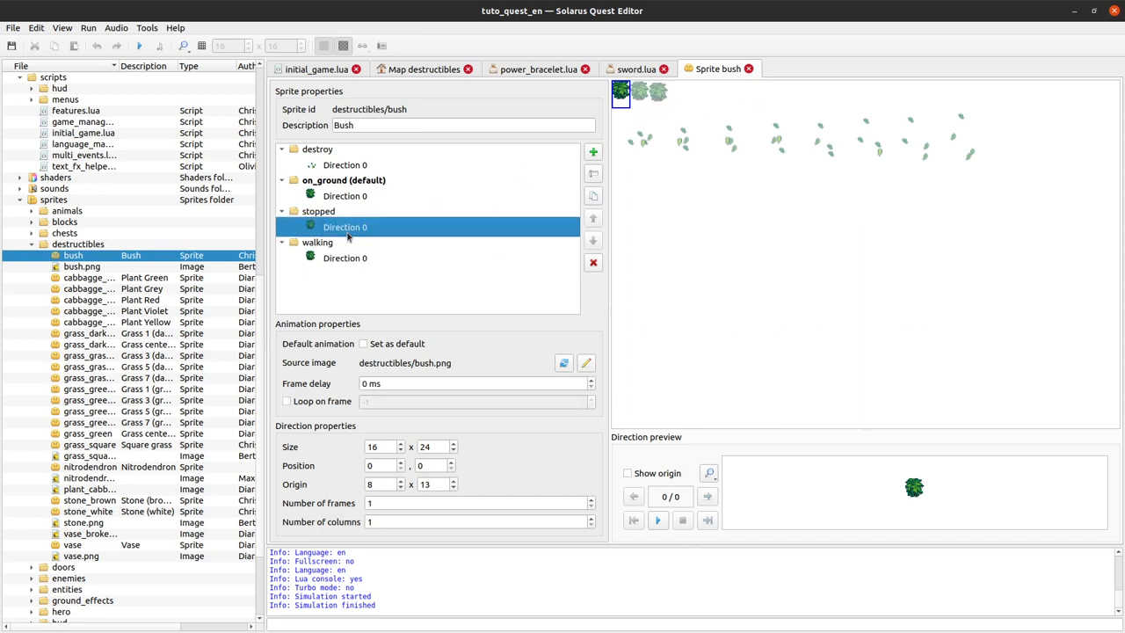
pyautogui.click(411, 260)
# Preview the walking animation, then play the destroy animation
pyautogui.click(658, 520)
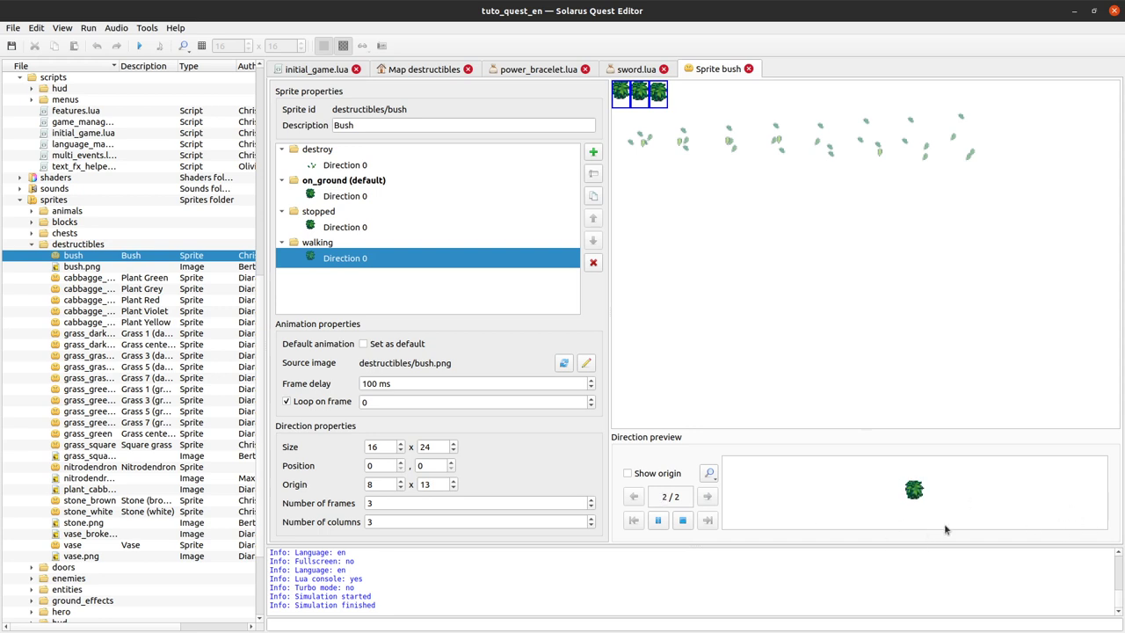
pyautogui.click(682, 520)
pyautogui.click(362, 171)
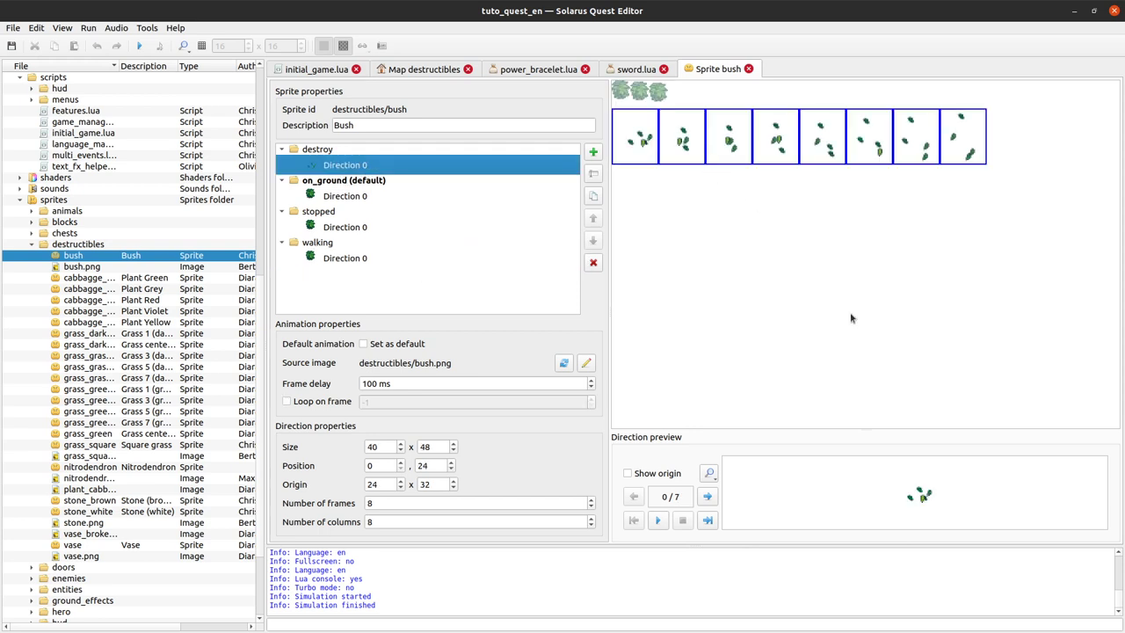
pyautogui.click(658, 521)
# Open the stone_brown sprite, expand its animations and play the destroy animation
pyautogui.doubleClick(93, 501)
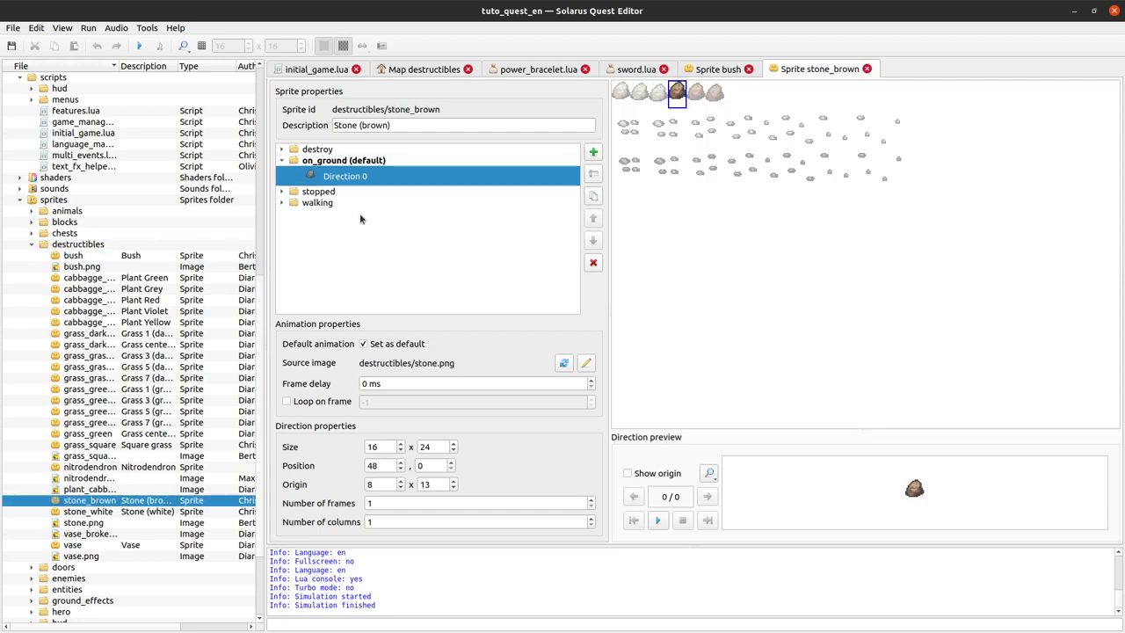
pyautogui.click(303, 203)
pyautogui.click(281, 191)
pyautogui.click(281, 223)
pyautogui.click(281, 149)
pyautogui.click(336, 165)
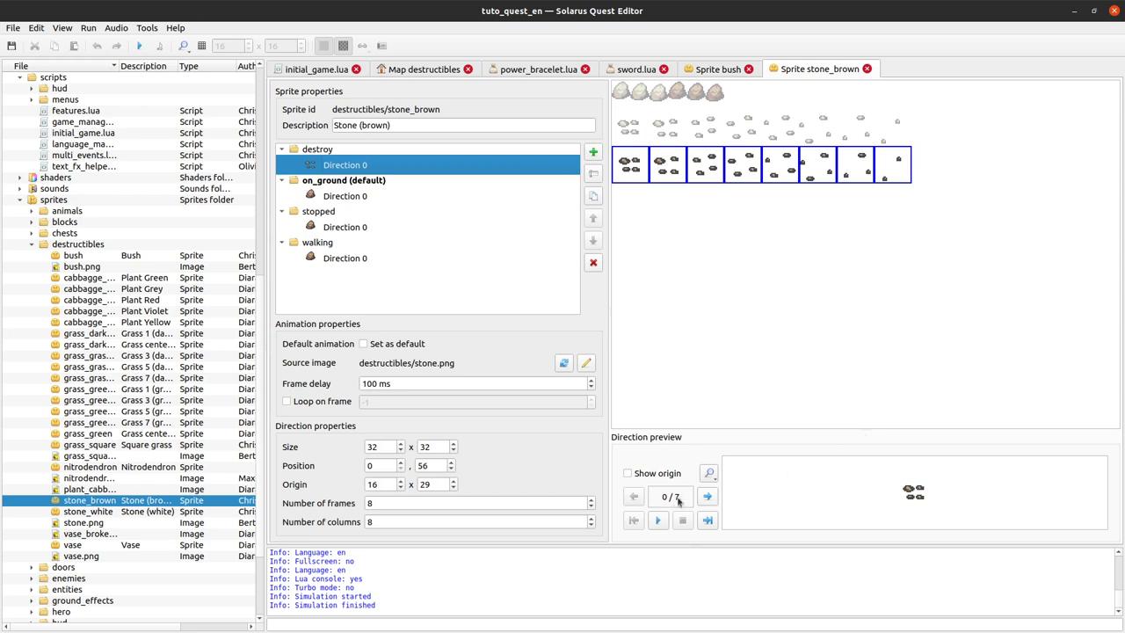
pyautogui.click(658, 521)
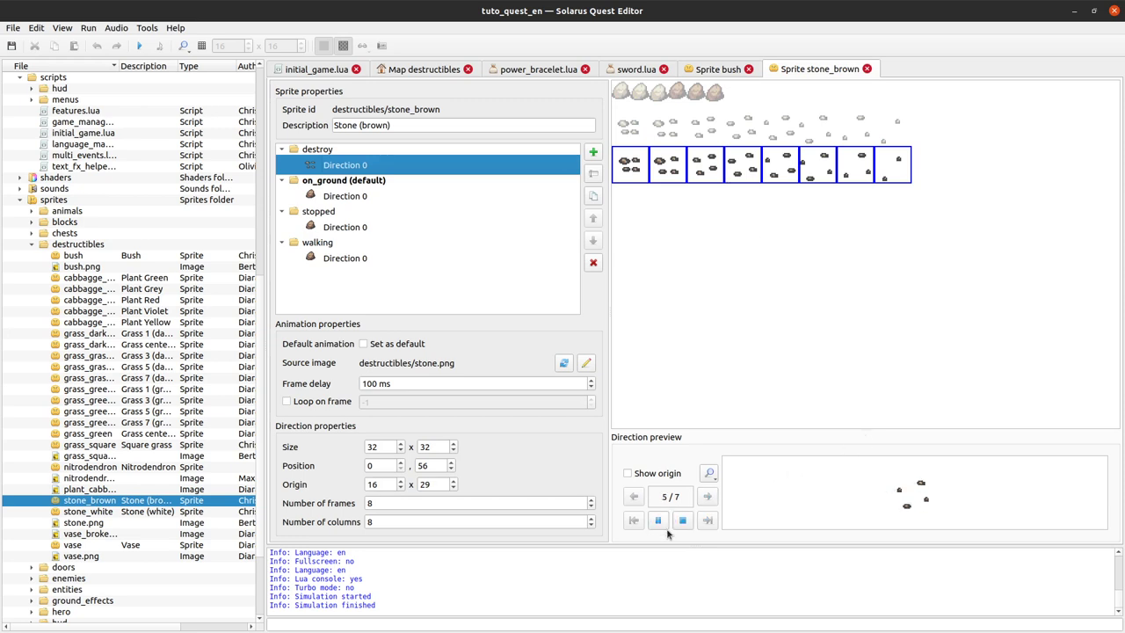
# Open the stone_white and vase sprites, then close the sprite tabs with Ctrl+W
pyautogui.doubleClick(87, 512)
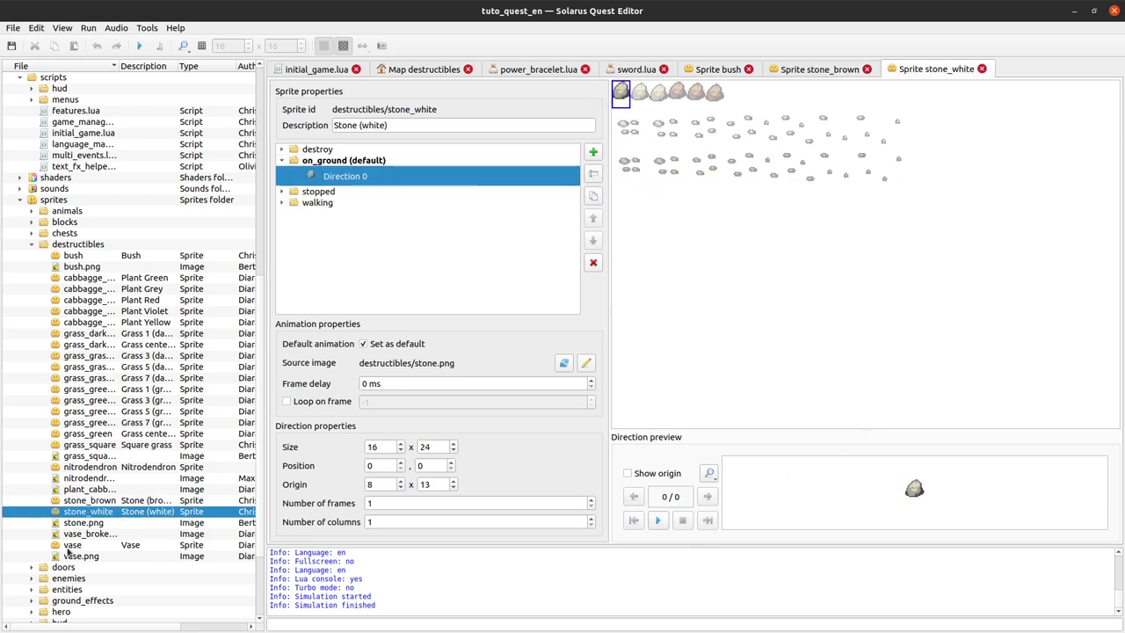
pyautogui.doubleClick(73, 546)
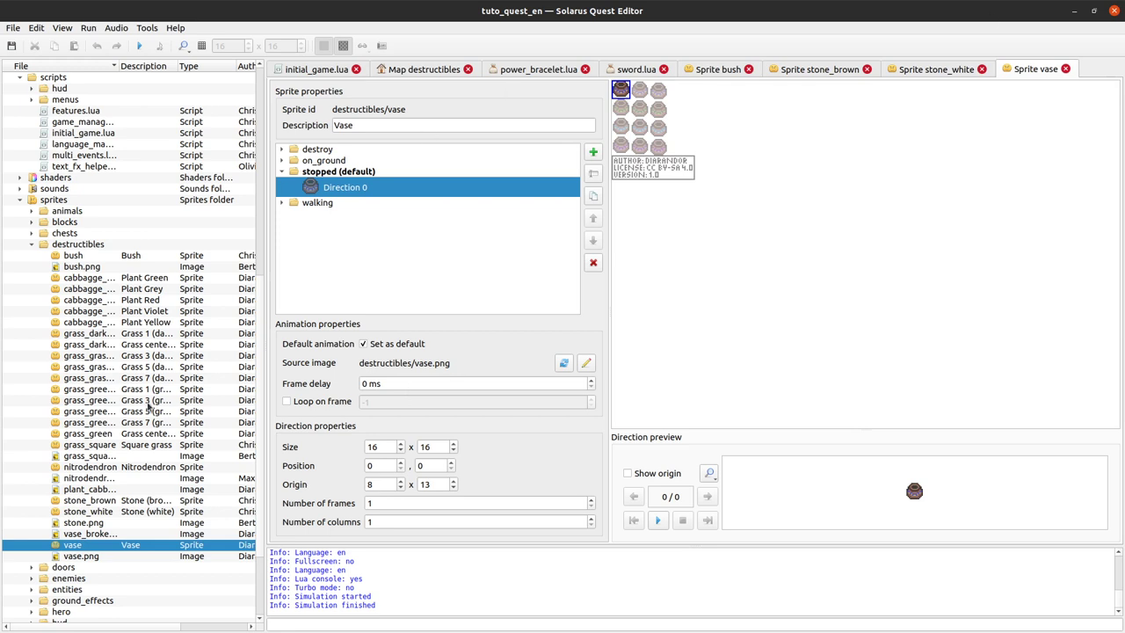
pyautogui.hotkey('ctrl', 'w')
pyautogui.hotkey('ctrl', 'w')
pyautogui.hotkey('ctrl', 'w')
pyautogui.hotkey('ctrl', 'w')
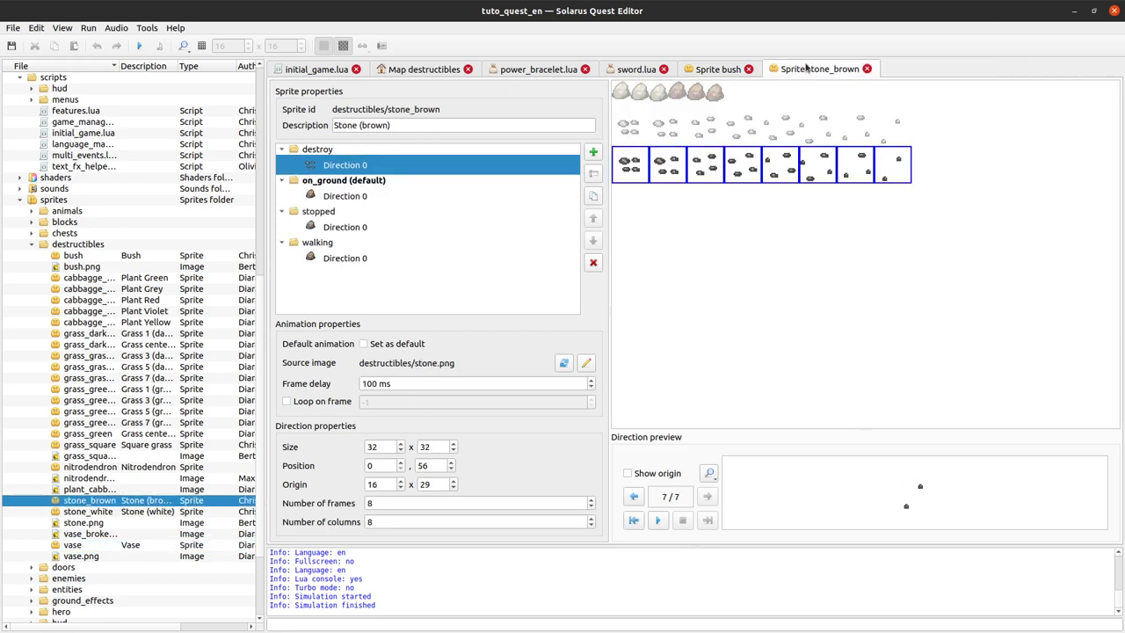
pyautogui.click(508, 70)
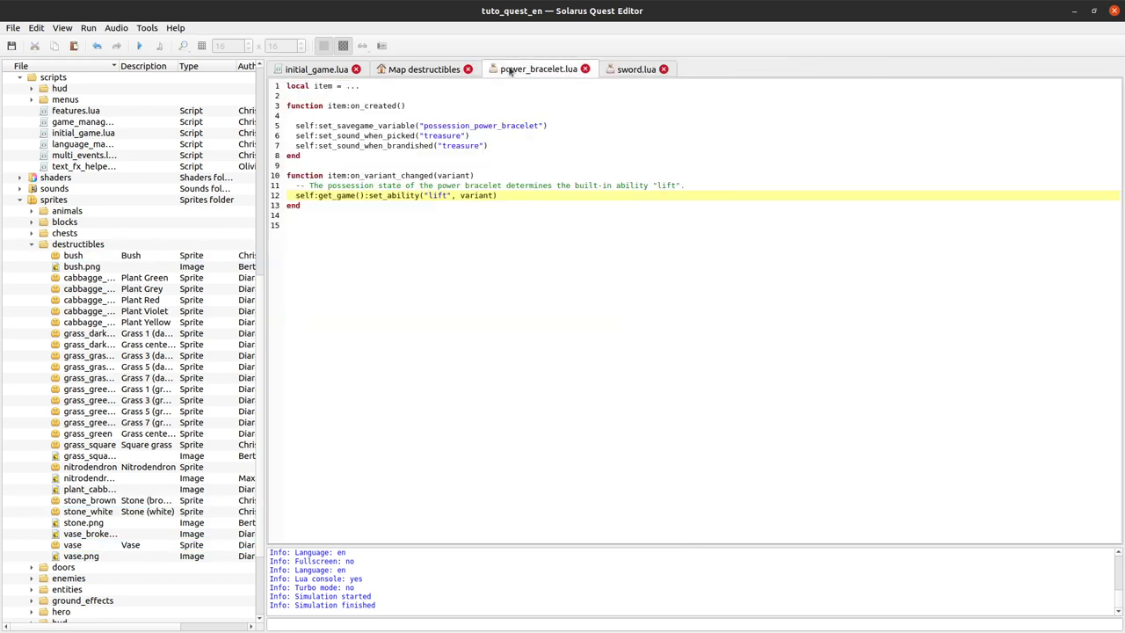
pyautogui.click(412, 293)
pyautogui.moveTo(330, 106); pyautogui.dragTo(424, 384)
pyautogui.click(505, 299)
pyautogui.press('BackSpace')
pyautogui.hotkey('ctrl', 's')
pyautogui.click(316, 69)
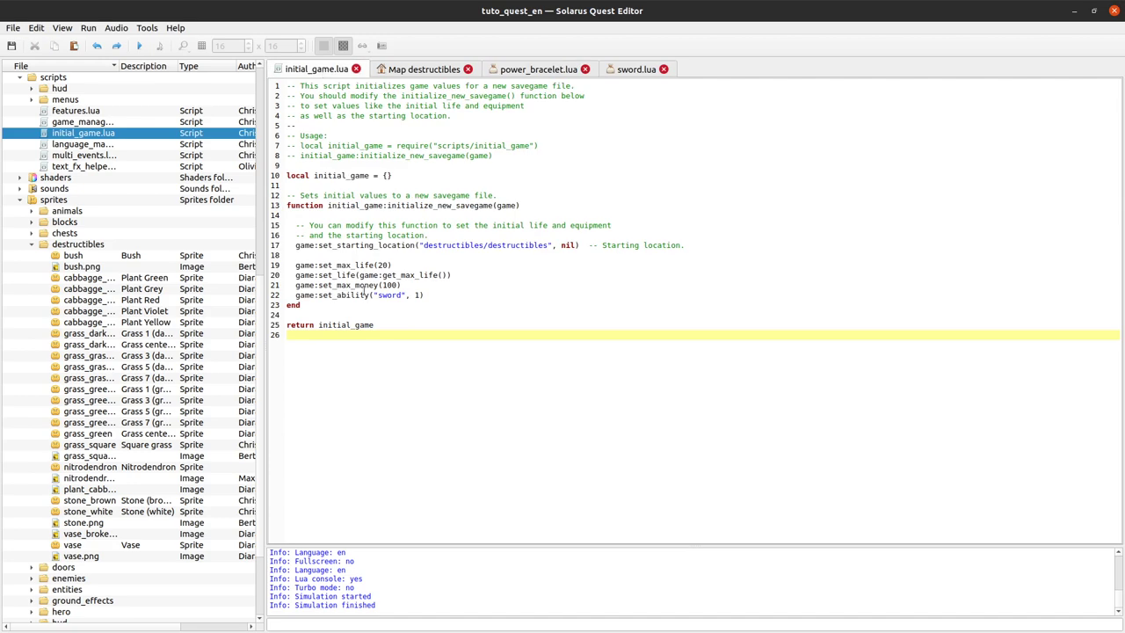
pyautogui.click(437, 296)
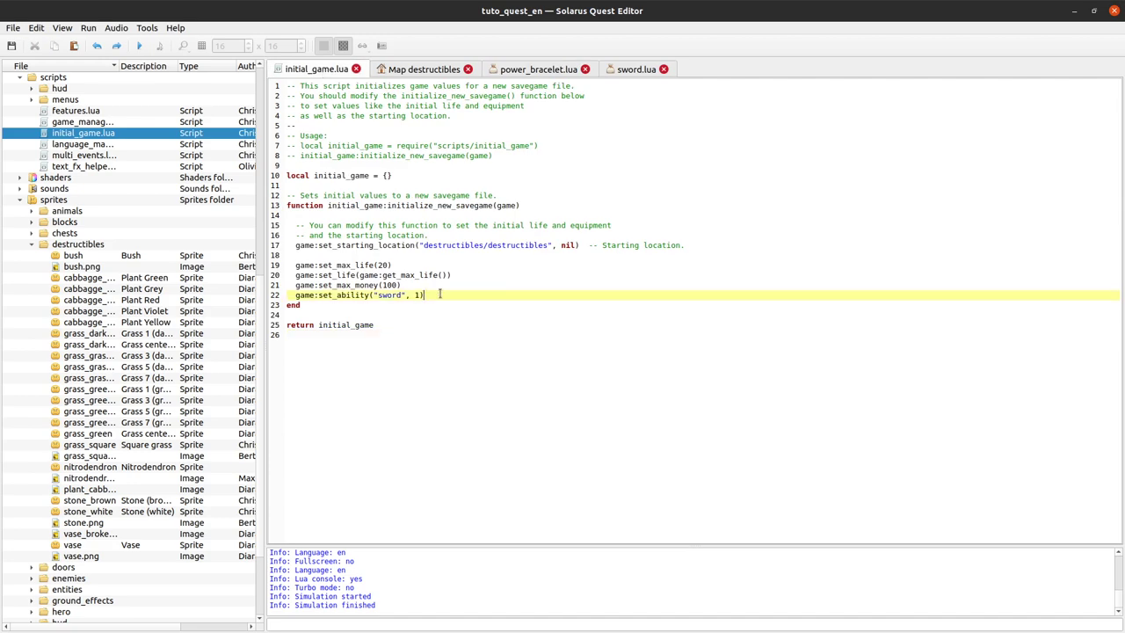
pyautogui.click(426, 70)
pyautogui.moveTo(868, 280); pyautogui.dragTo(876, 295)
pyautogui.hotkey('ctrl', 's')
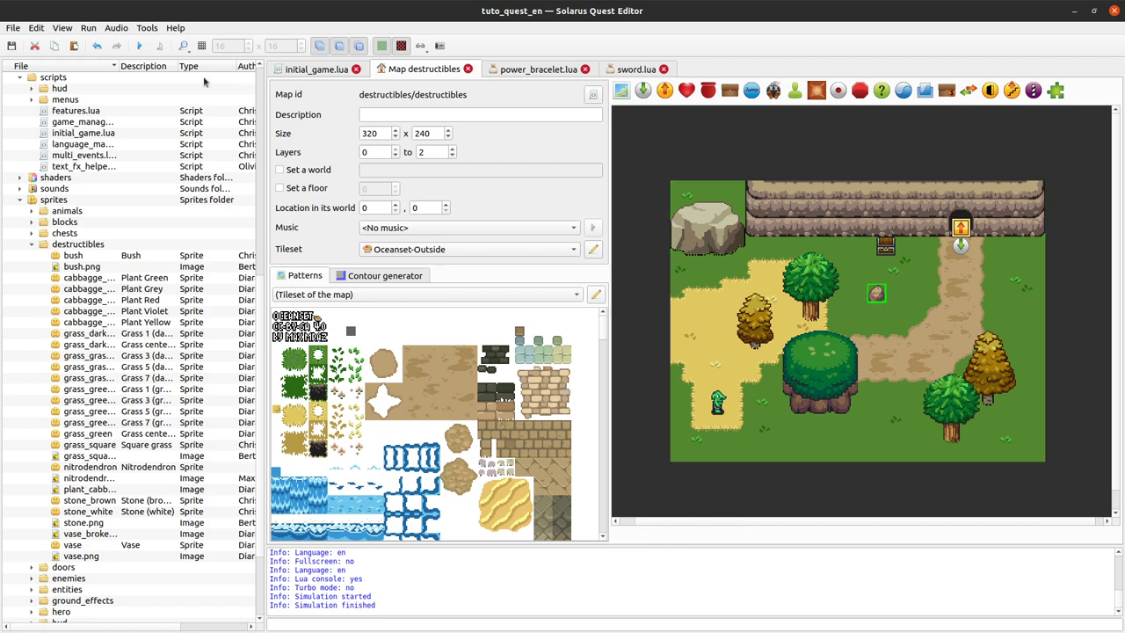
pyautogui.press('F5')
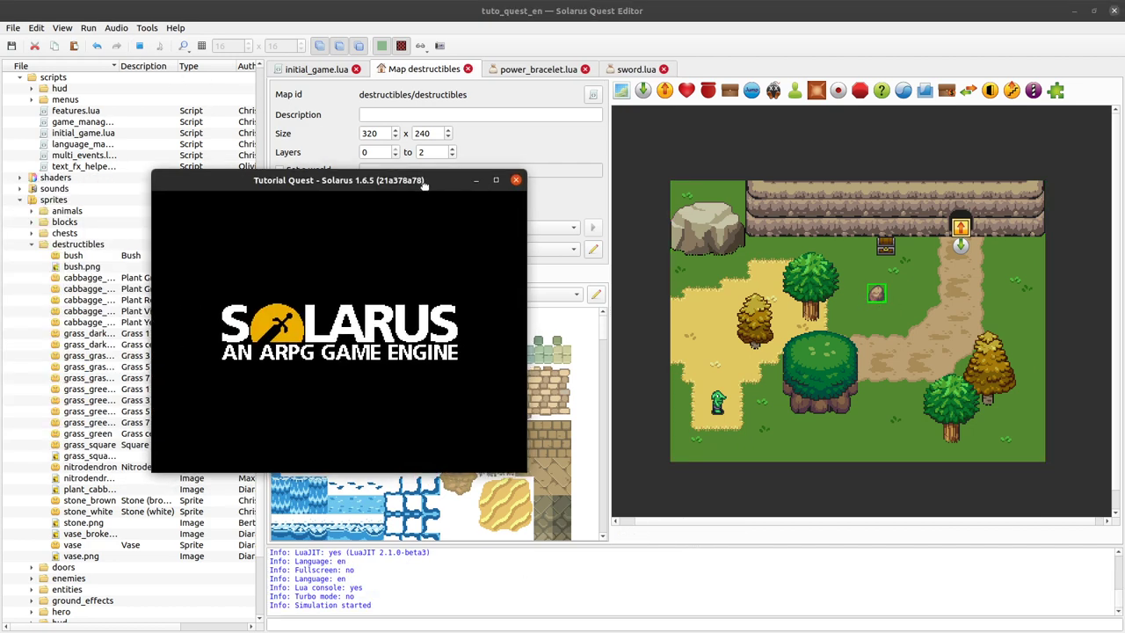
pyautogui.press('Up')
pyautogui.click(536, 174)
pyautogui.scroll(12, 58, 99)
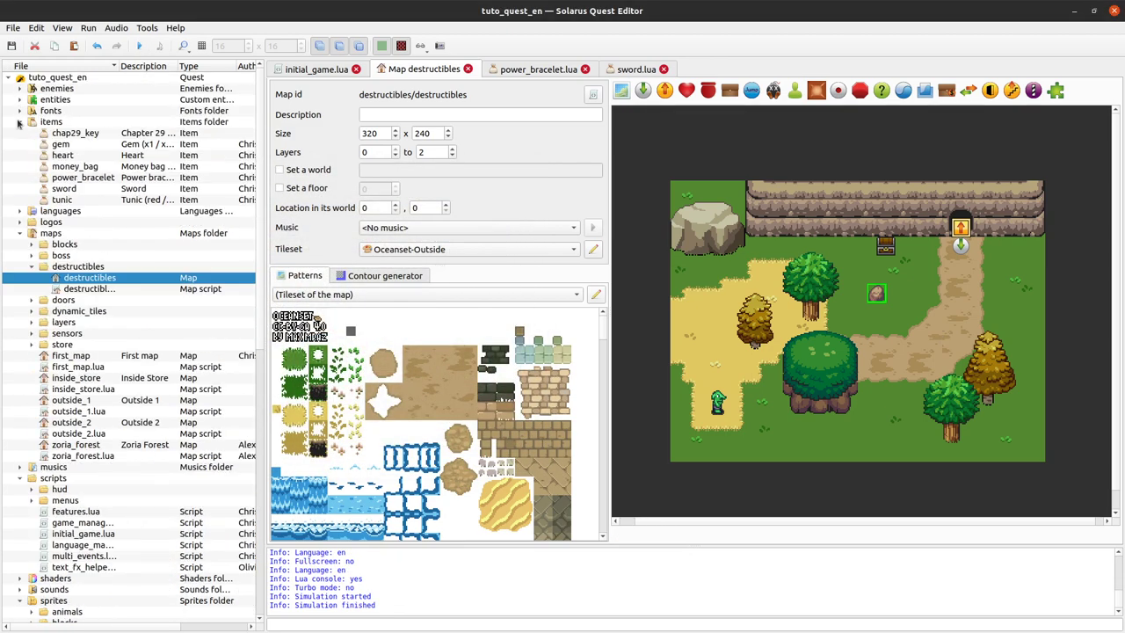
# Open the English dialogs file from languages > en > text and expand the _treasure group
pyautogui.click(20, 121)
pyautogui.click(19, 132)
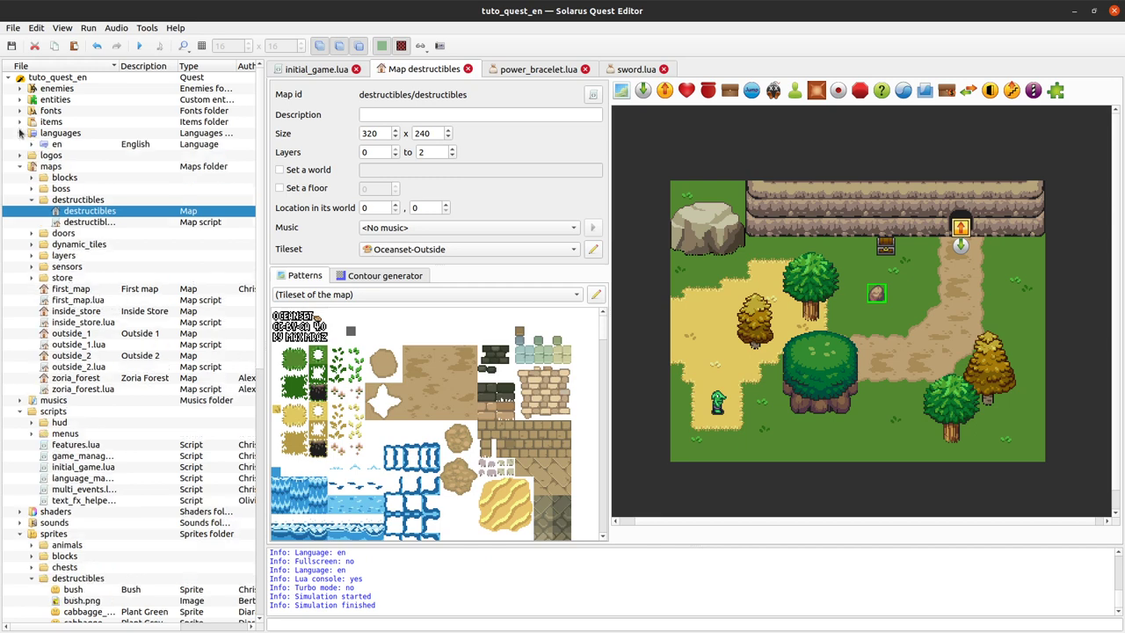
pyautogui.click(32, 144)
pyautogui.doubleClick(72, 156)
pyautogui.doubleClick(88, 166)
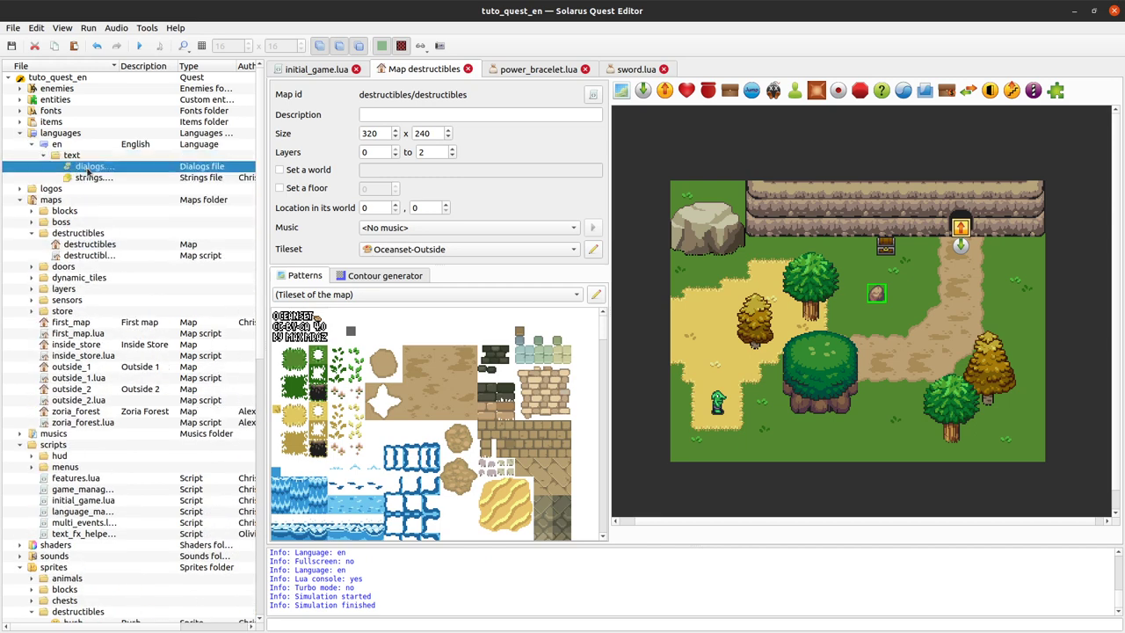
pyautogui.doubleClick(318, 161)
# Create the new dialog _treasure.power_bracelet.1 and save the dialogs file
pyautogui.rightClick(327, 164)
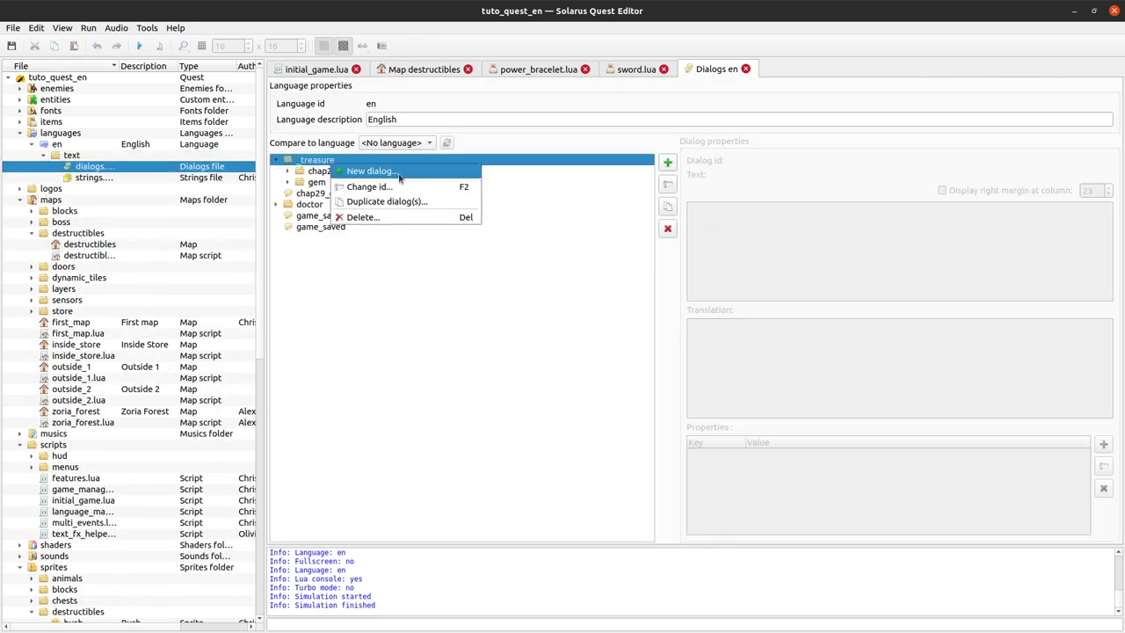
pyautogui.click(403, 172)
pyautogui.press('End')
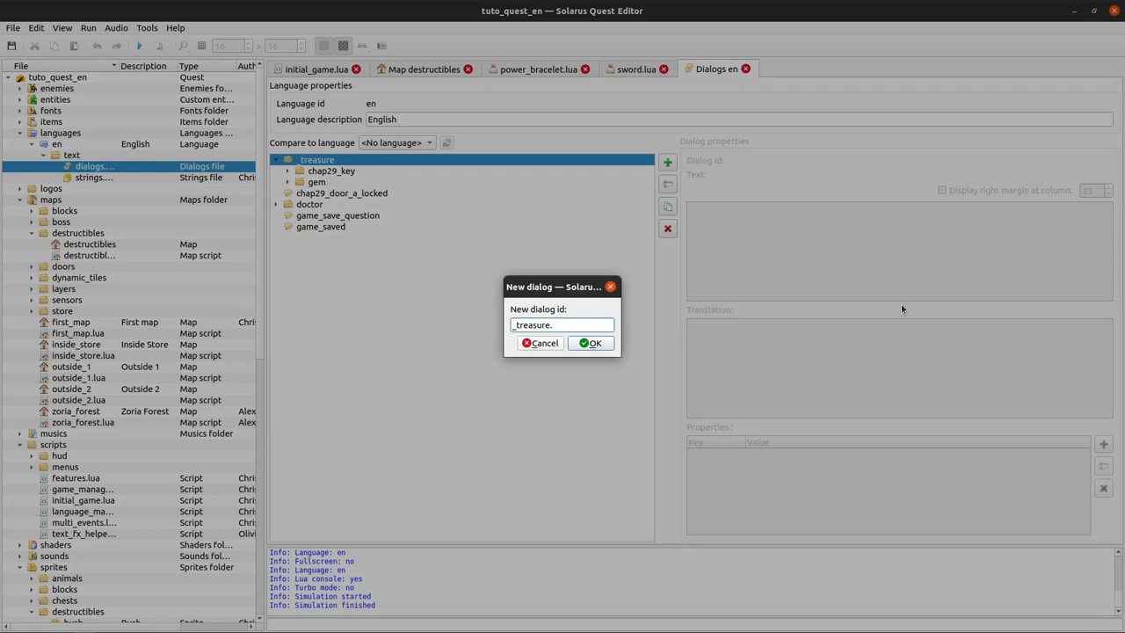
pyautogui.write('.power_bracelet.1')
pyautogui.doubleClick(527, 326)
pyautogui.press('Home')
pyautogui.doubleClick(577, 327)
pyautogui.moveTo(615, 353); pyautogui.dragTo(678, 355)
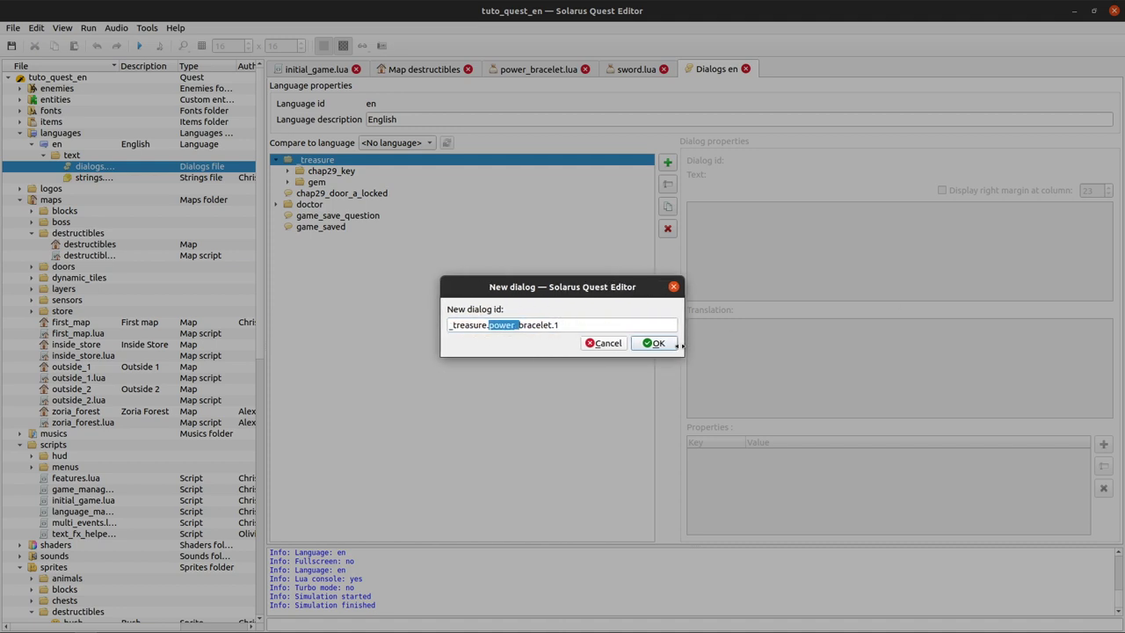
pyautogui.doubleClick(540, 325)
pyautogui.doubleClick(572, 320)
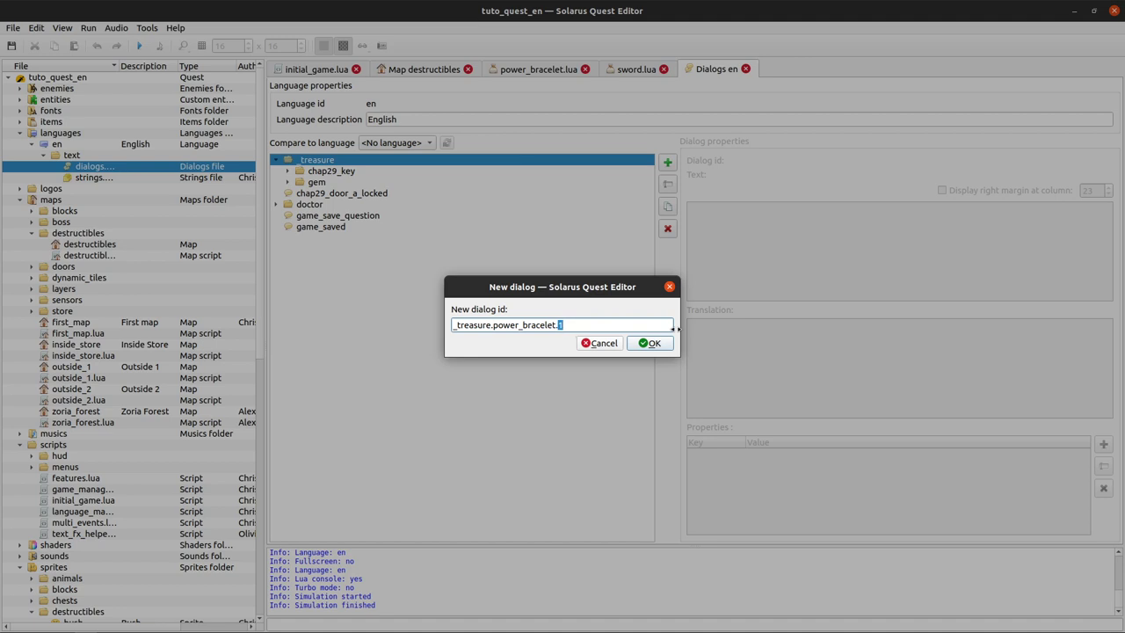
pyautogui.click(631, 342)
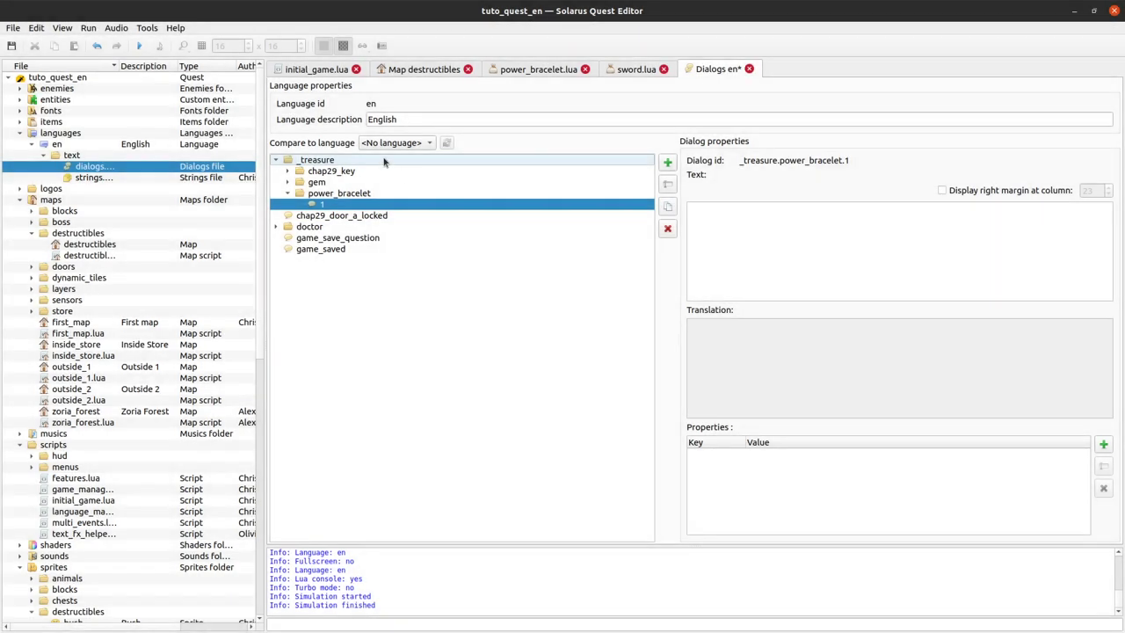
pyautogui.hotkey('ctrl', 's')
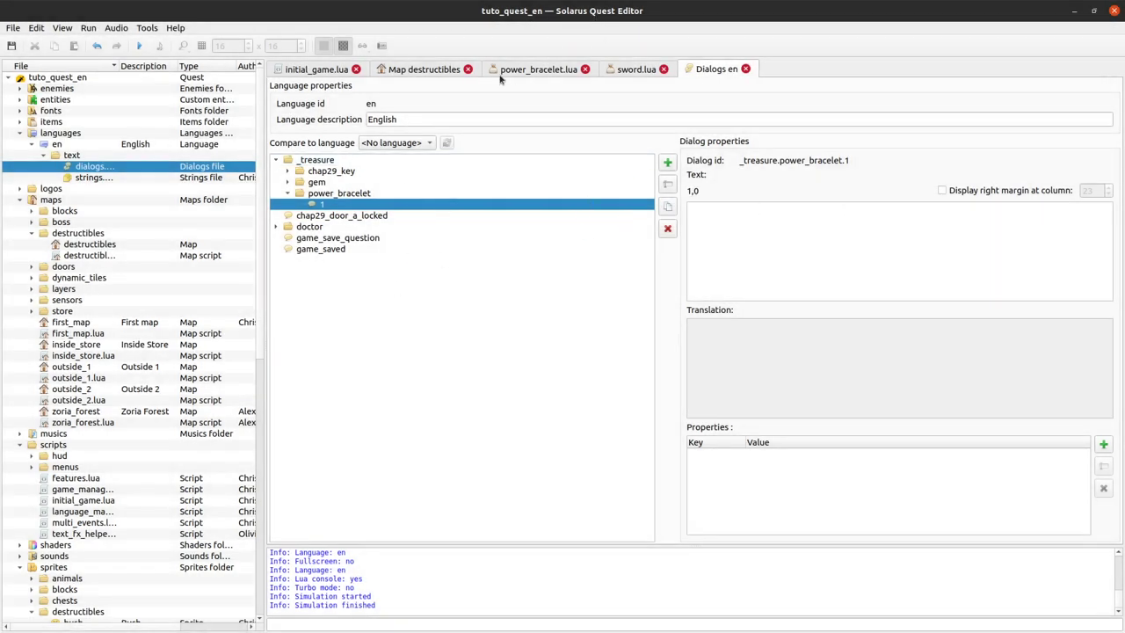
pyautogui.hotkey('ctrl', 'Tab')
# Change the existing stone's sprite to Stone (white)
pyautogui.click(443, 72)
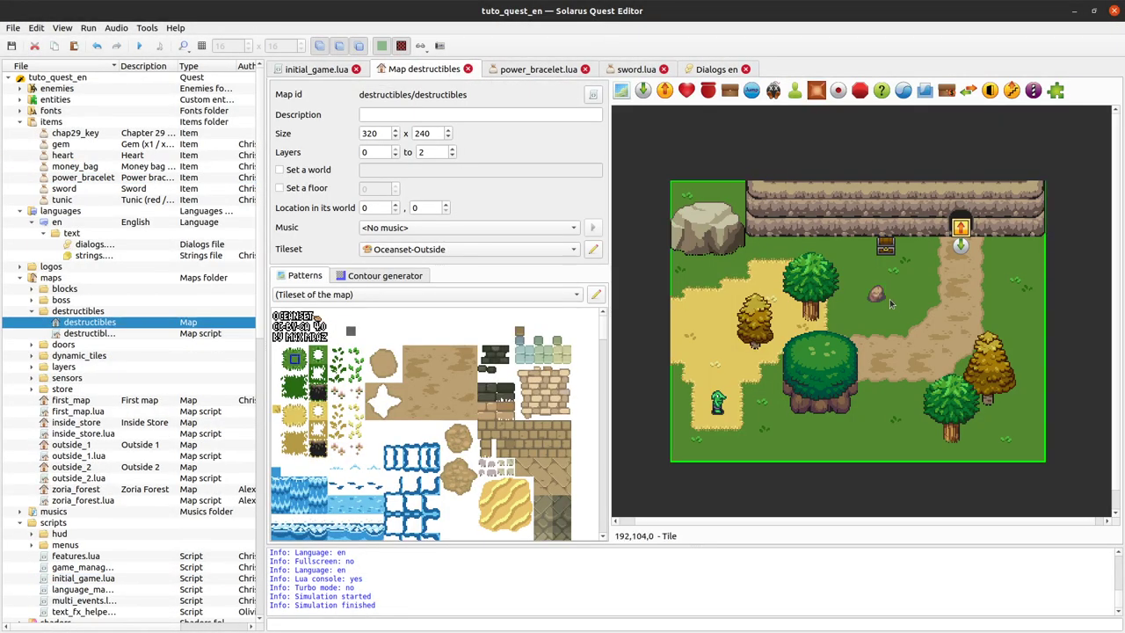
pyautogui.doubleClick(877, 294)
pyautogui.click(591, 161)
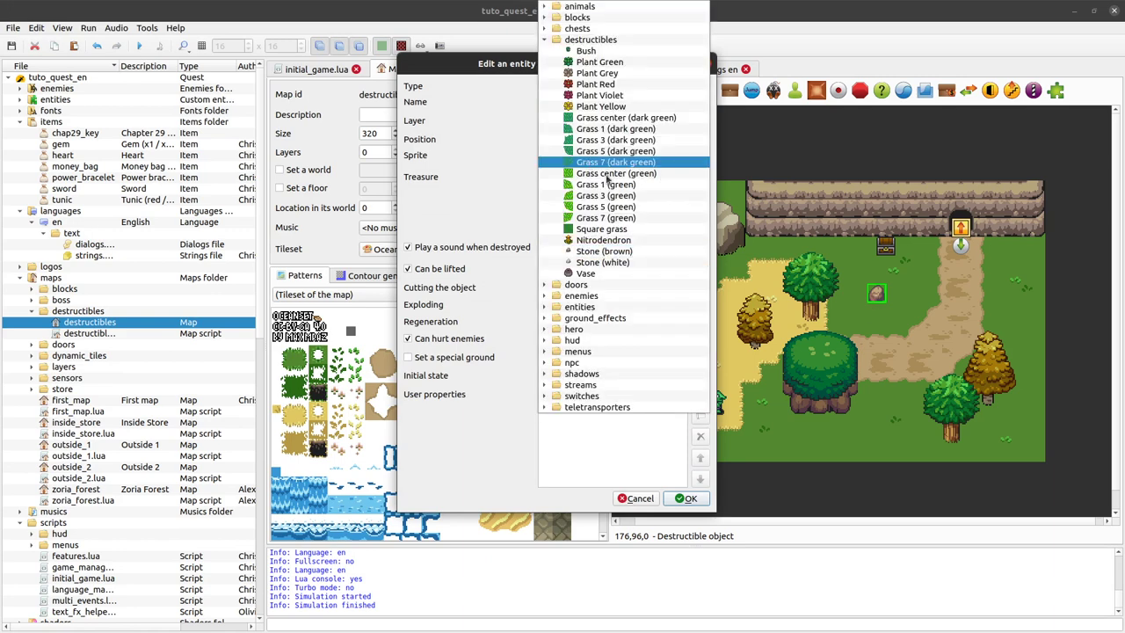
pyautogui.click(629, 263)
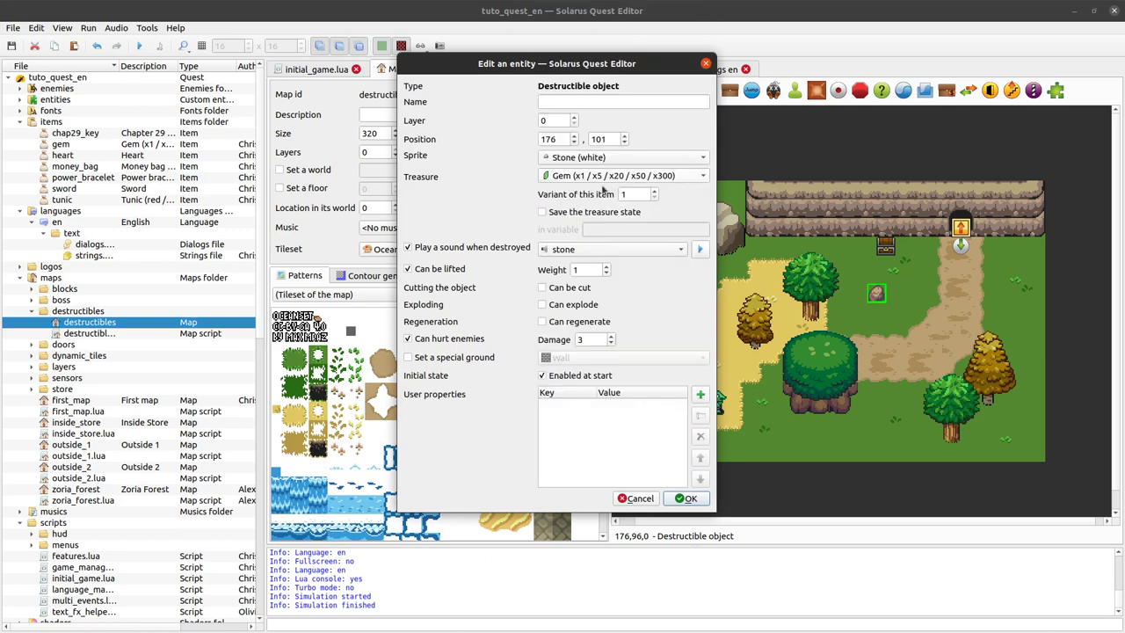
pyautogui.click(691, 499)
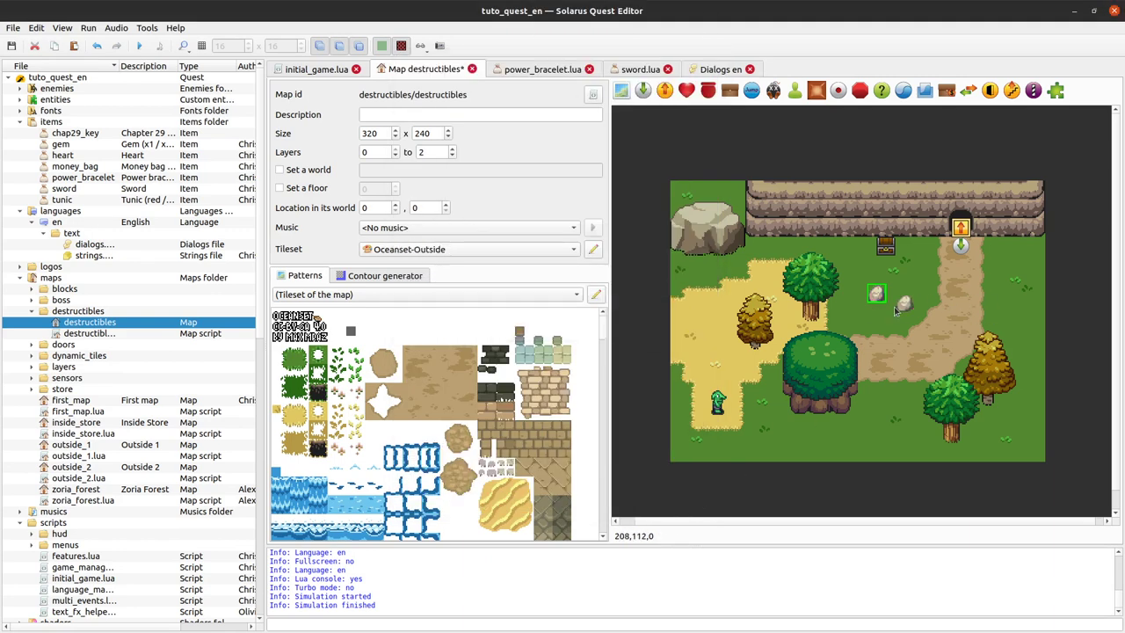
# Paste a copy of the stone beside it with the Stone (brown) sprite and weight 2
pyautogui.hotkey('ctrl', 'c')
pyautogui.hotkey('ctrl', 'v')
pyautogui.doubleClick(914, 297)
pyautogui.click(624, 155)
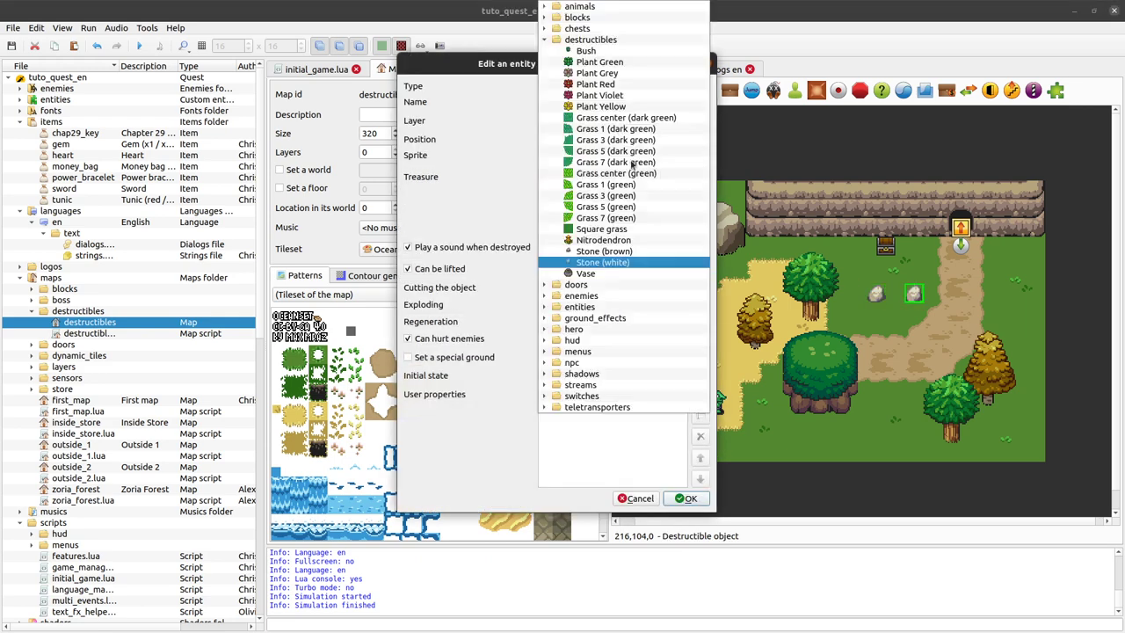
pyautogui.click(640, 252)
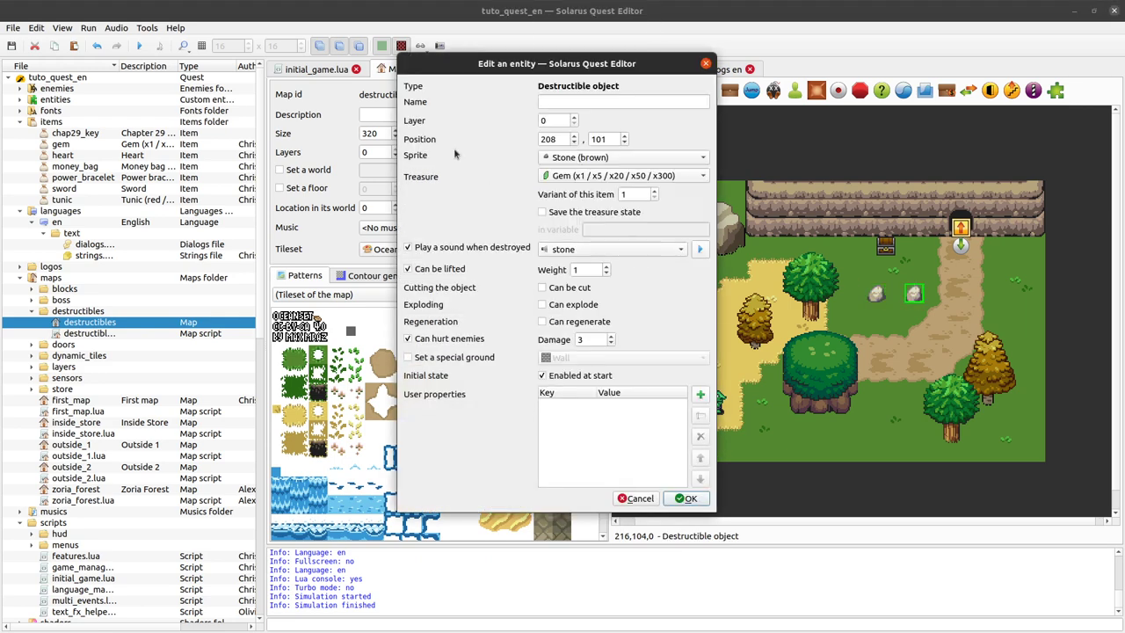
pyautogui.click(605, 267)
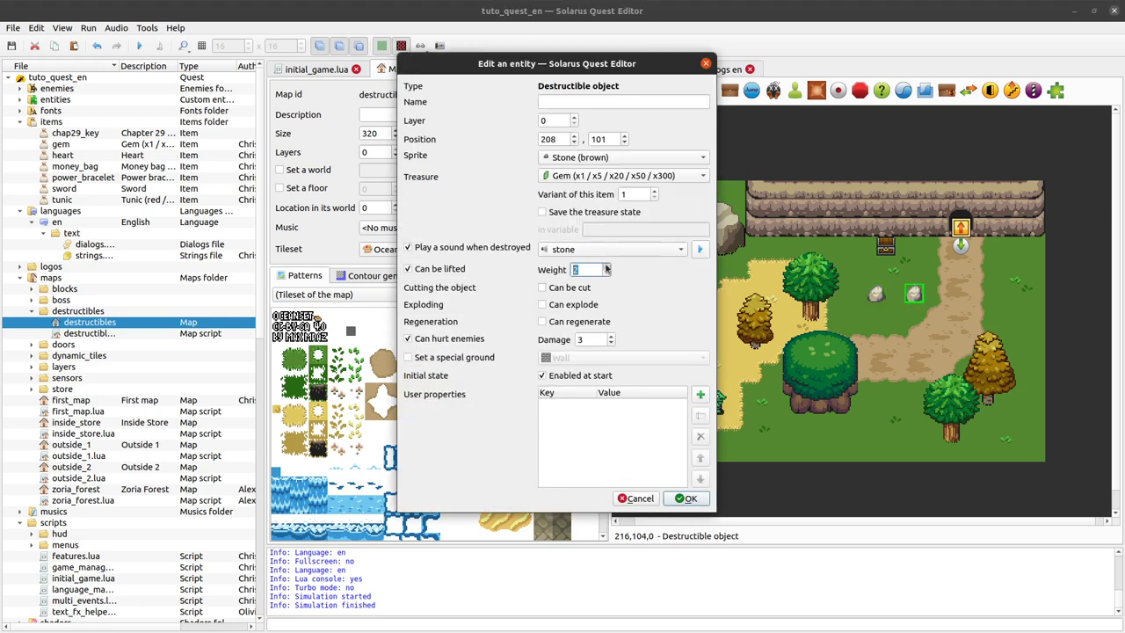
pyautogui.click(685, 498)
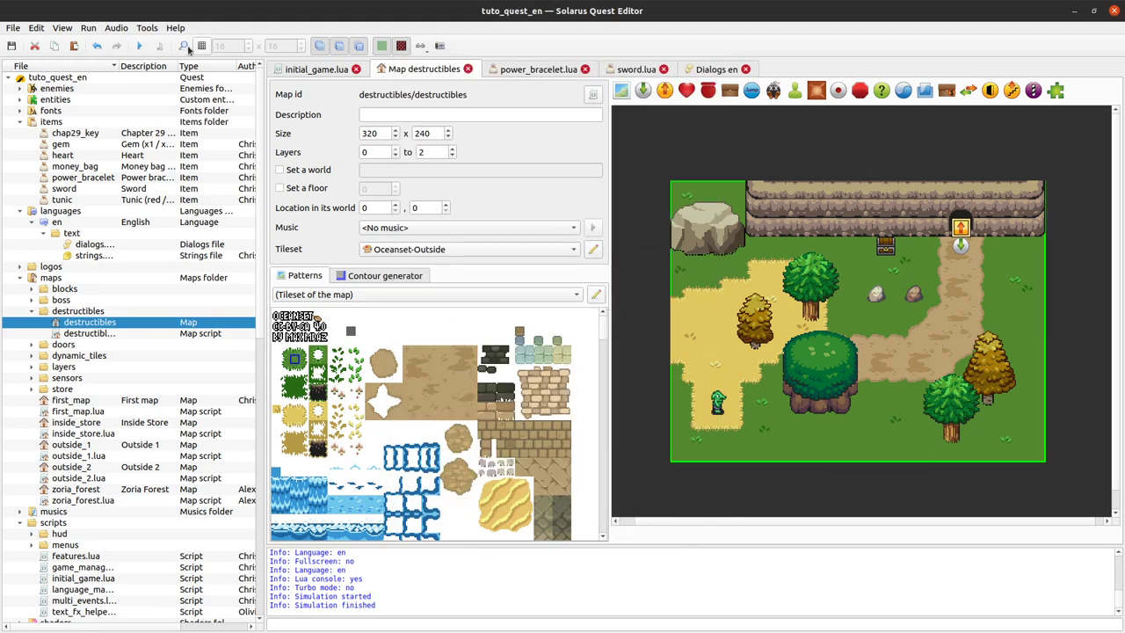
# Run the quest, walk the hero around the stones toward the chest, then close the game
pyautogui.click(139, 45)
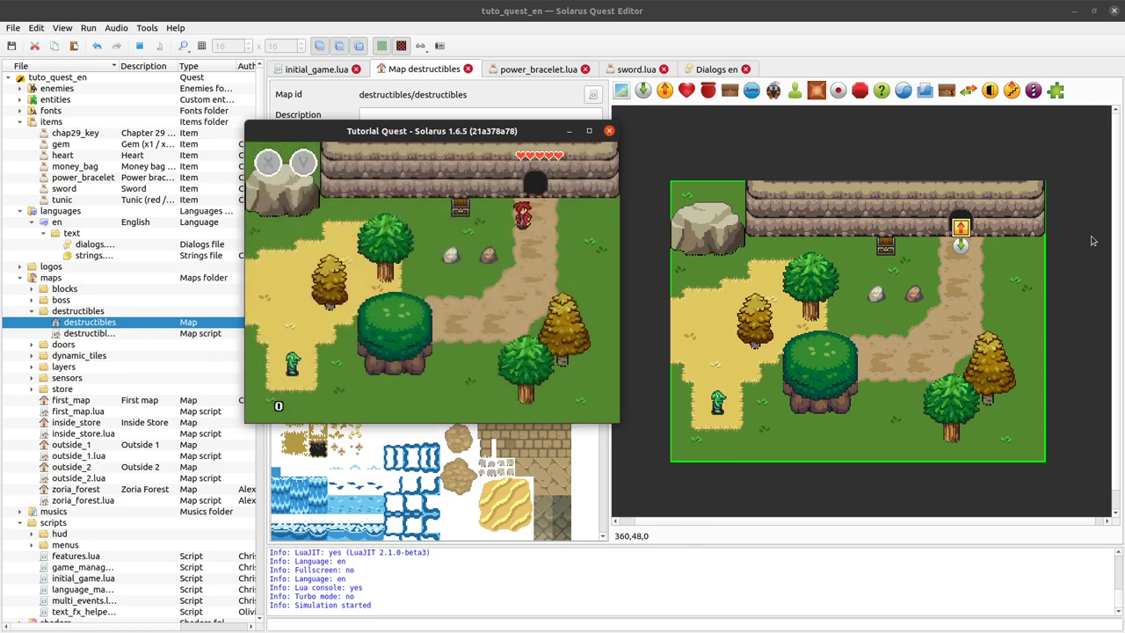
pyautogui.press('Down')
pyautogui.press('Left')
pyautogui.press('Left')
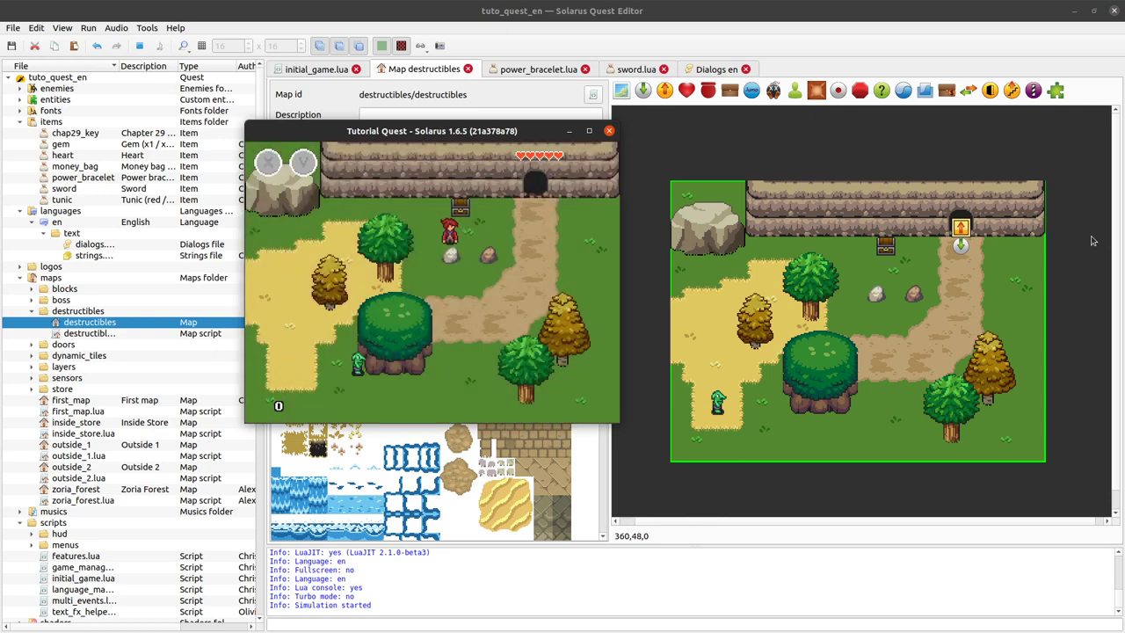
pyautogui.press('Right')
pyautogui.press('Up')
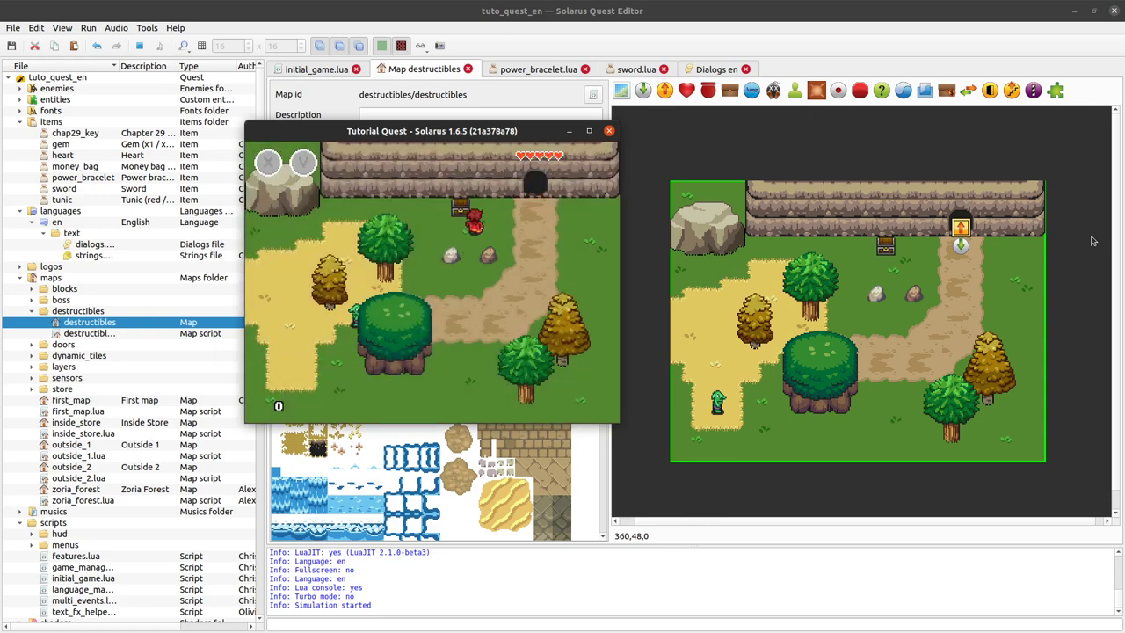
pyautogui.press('Left')
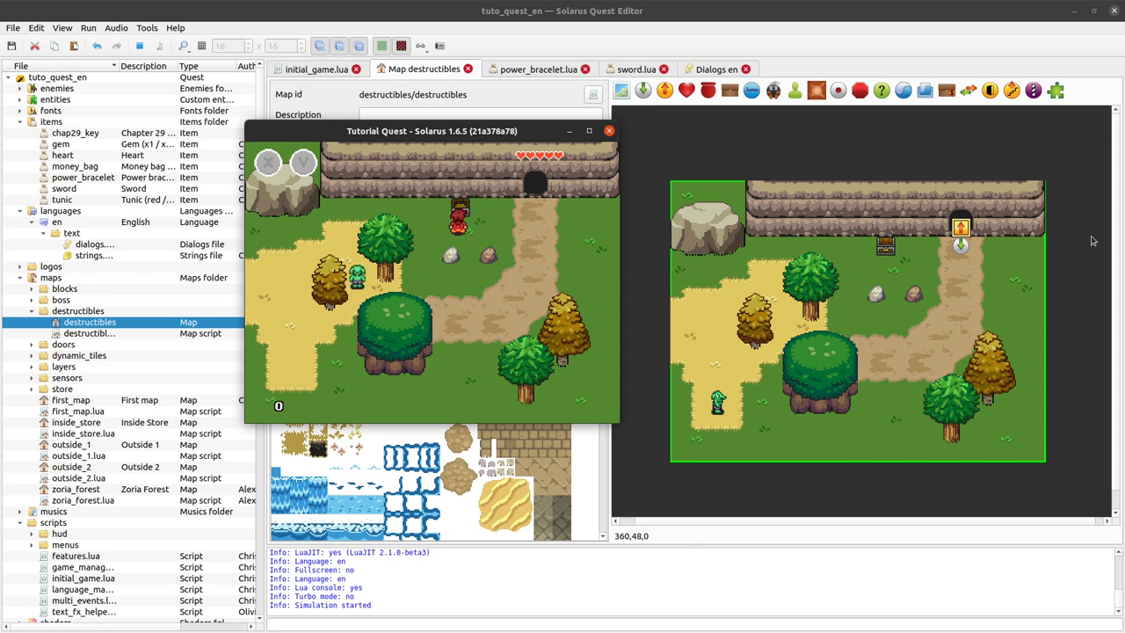
pyautogui.press('Right')
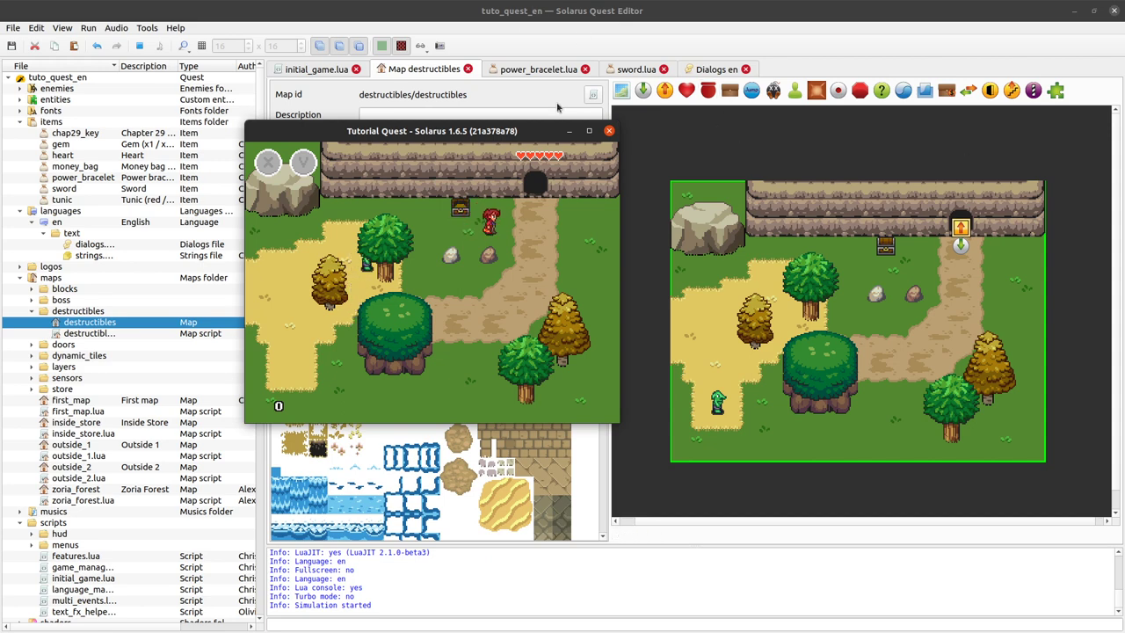
pyautogui.click(609, 130)
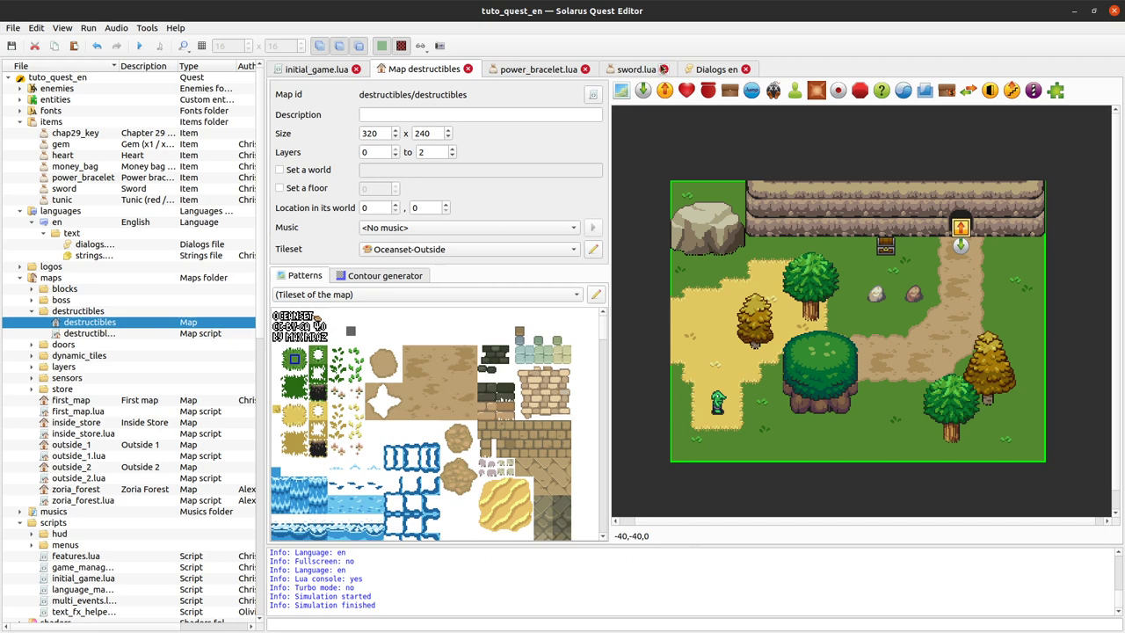
# Set the _treasure.power_bracelet.1 text to 'You found the power bracelet! You can now lift stones!'
pyautogui.click(690, 69)
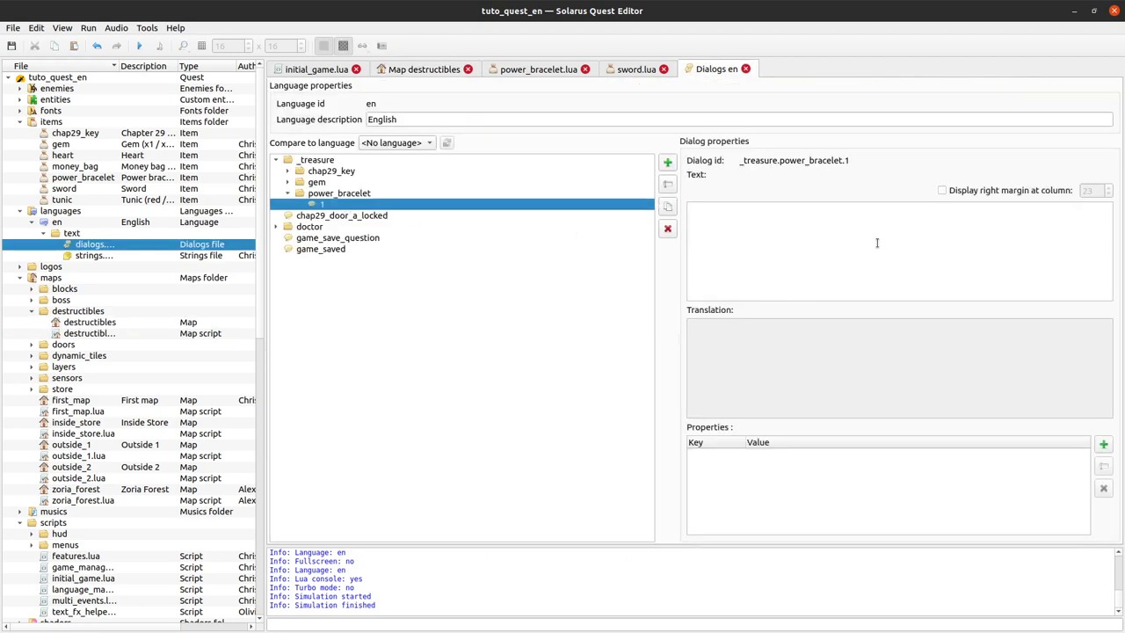
pyautogui.click(865, 244)
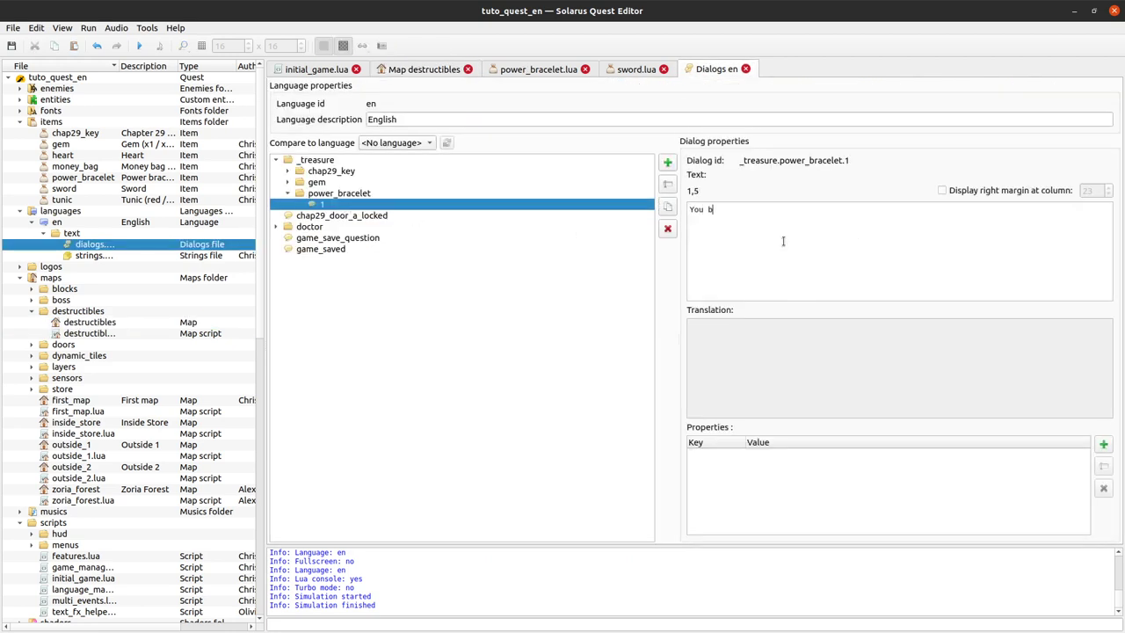
pyautogui.press('BackSpace')
pyautogui.press('BackSpace')
pyautogui.press('BackSpace')
pyautogui.press('BackSpace')
pyautogui.write('bracelet !')
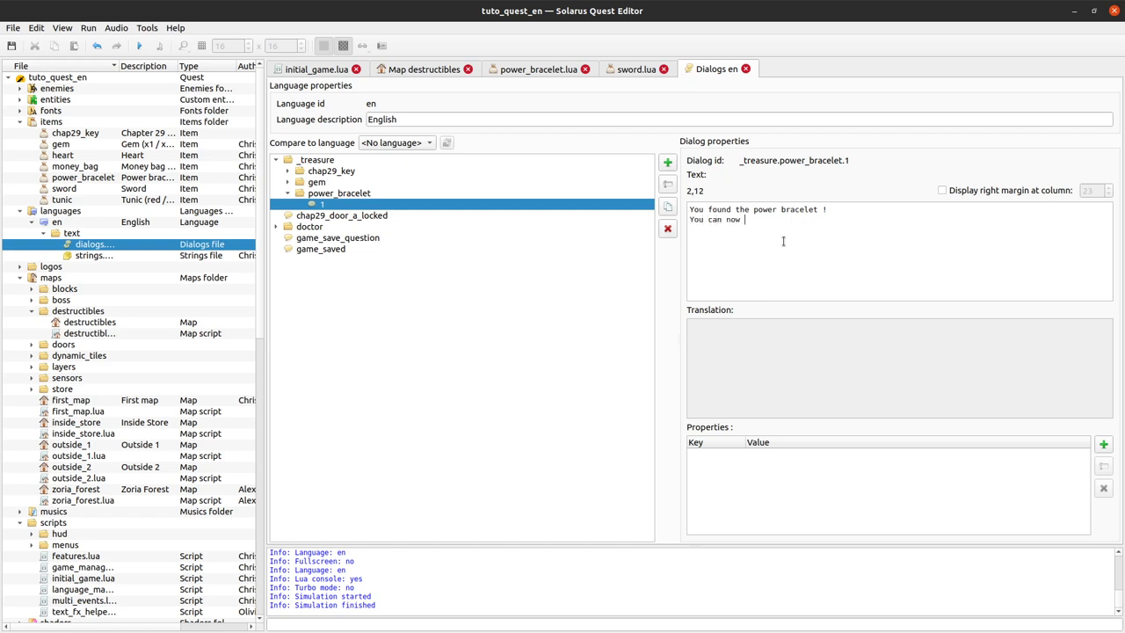
pyautogui.write('stones!')
# Run the quest, walk the hero up and left, then close the game
pyautogui.click(139, 46)
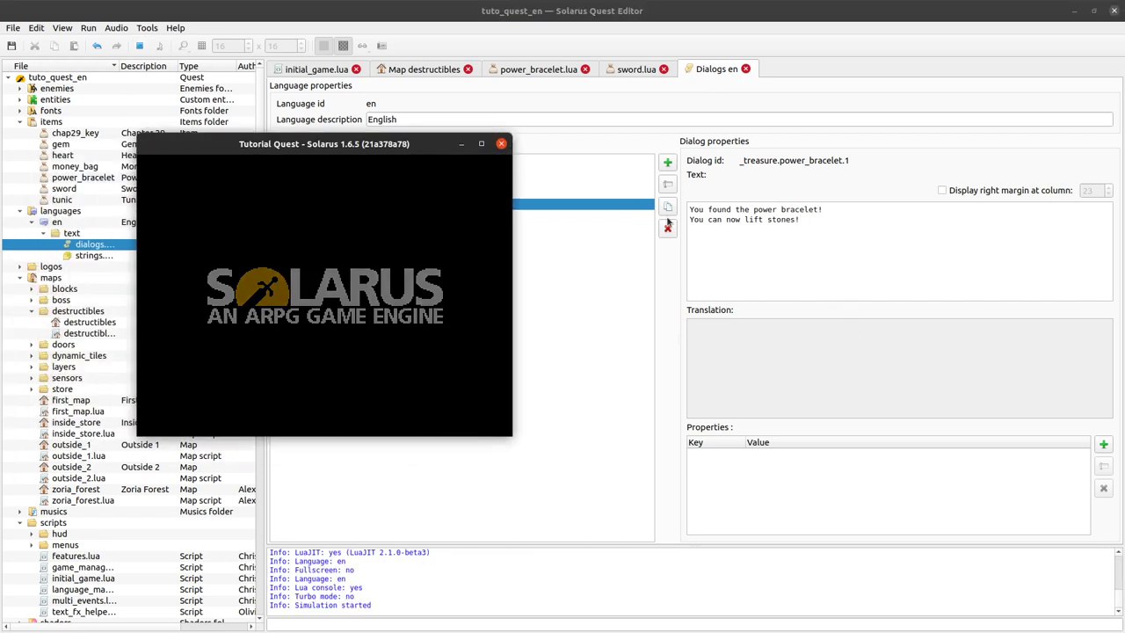
pyautogui.press('Up')
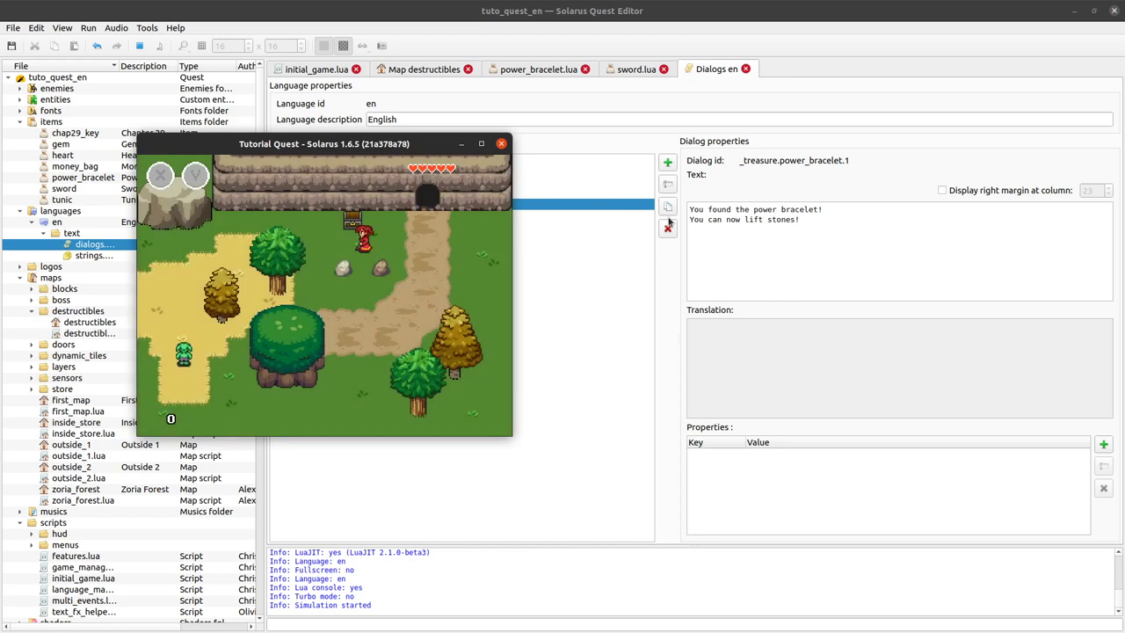
pyautogui.press('Left')
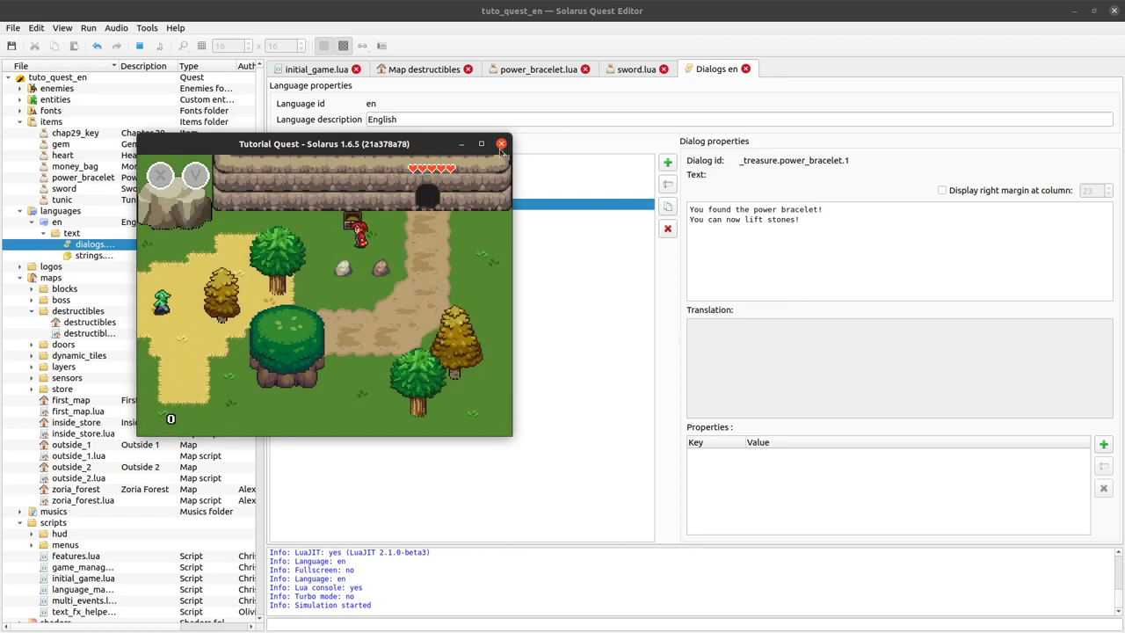
pyautogui.click(501, 143)
# Give the chest the Power bracelet treasure, variant 1, and run the quest
pyautogui.click(430, 69)
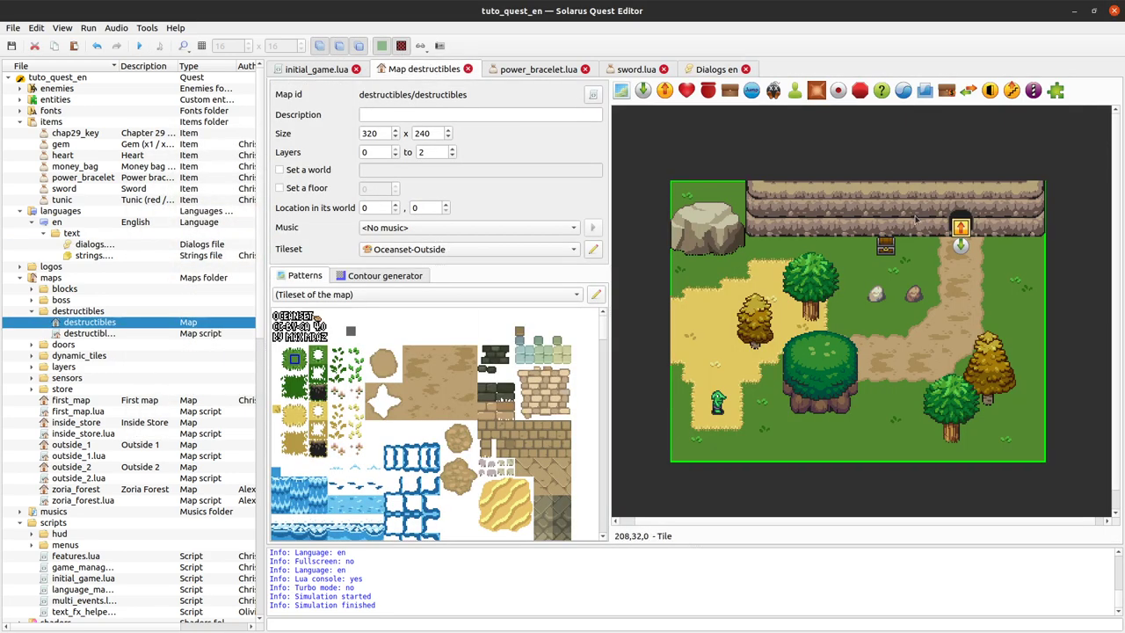
pyautogui.doubleClick(885, 247)
pyautogui.click(524, 182)
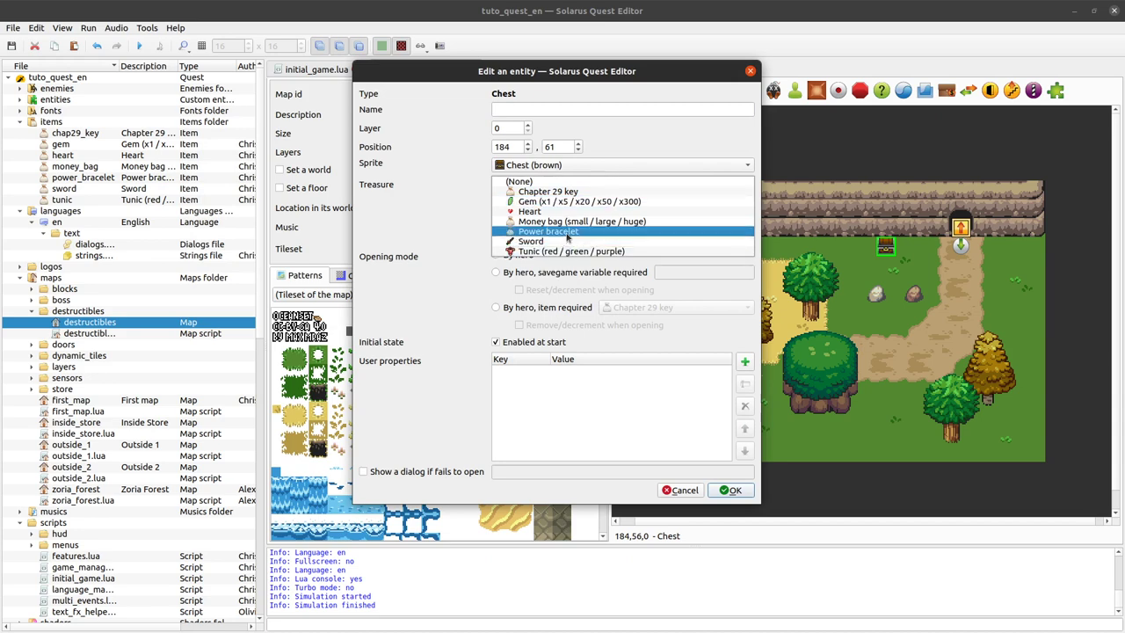
pyautogui.click(561, 231)
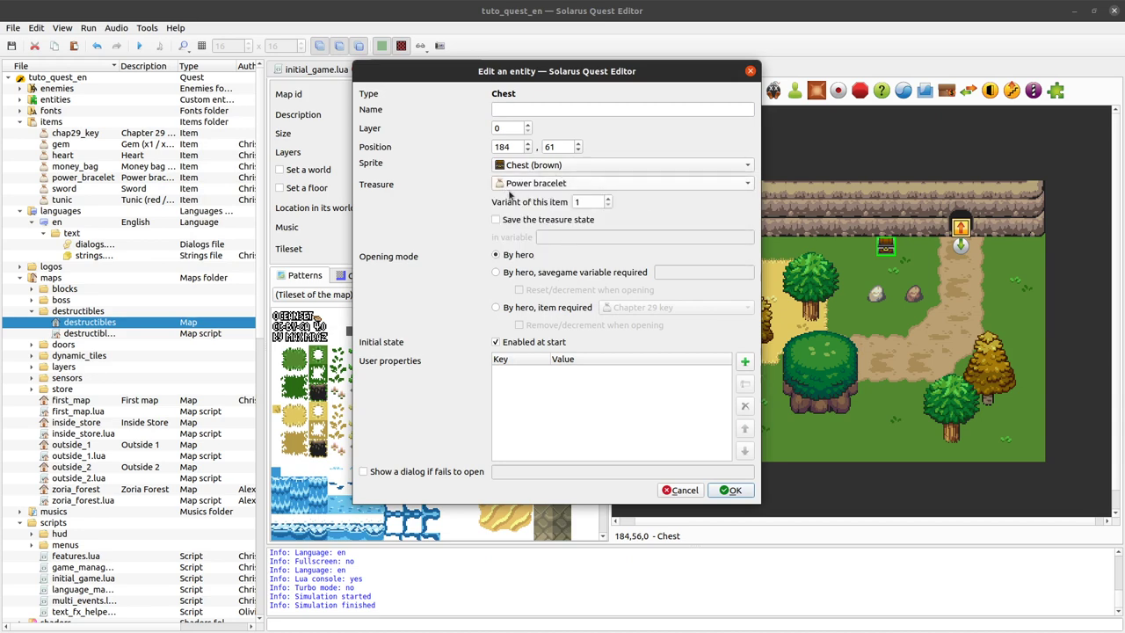
pyautogui.doubleClick(577, 202)
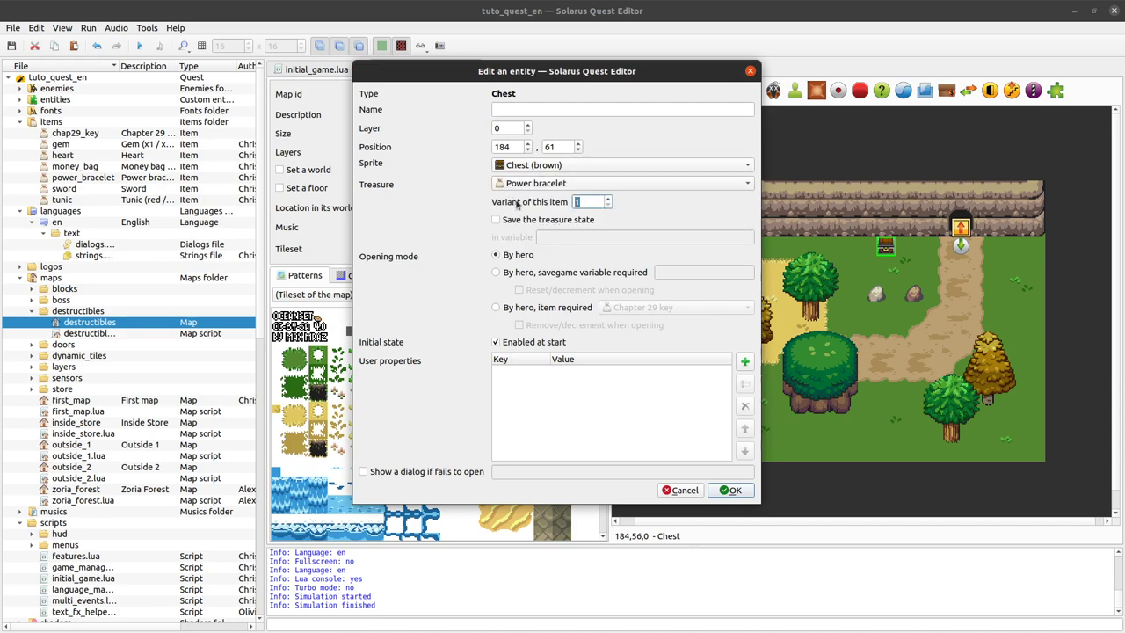
pyautogui.click(733, 490)
pyautogui.click(139, 46)
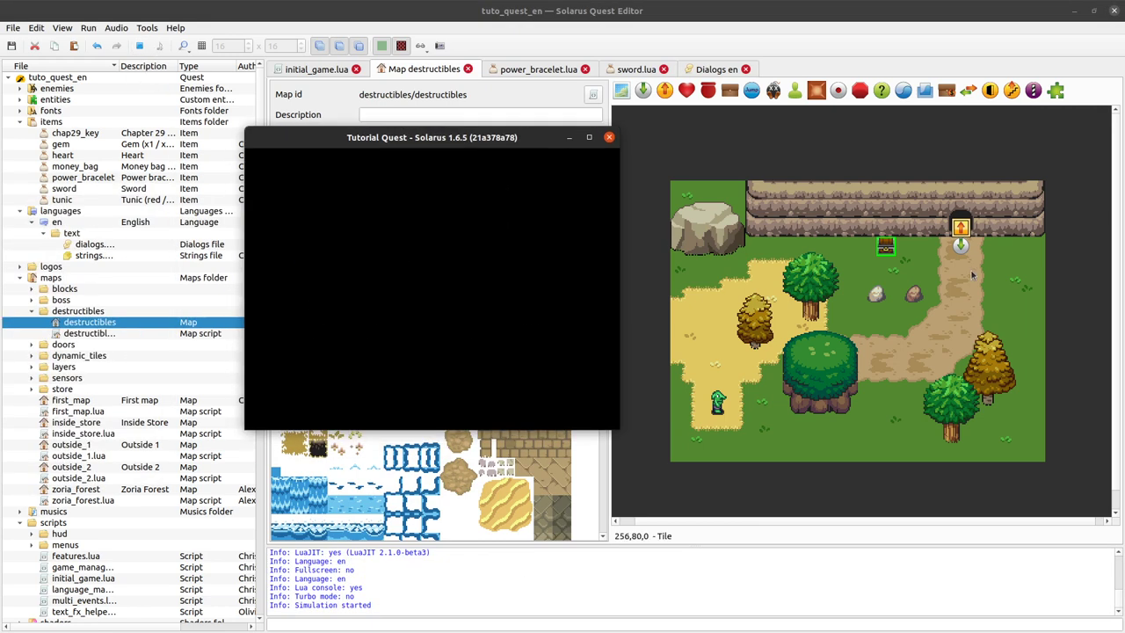
# Open the chest to collect the power bracelet and dismiss its message
pyautogui.press('Left')
pyautogui.press('space')
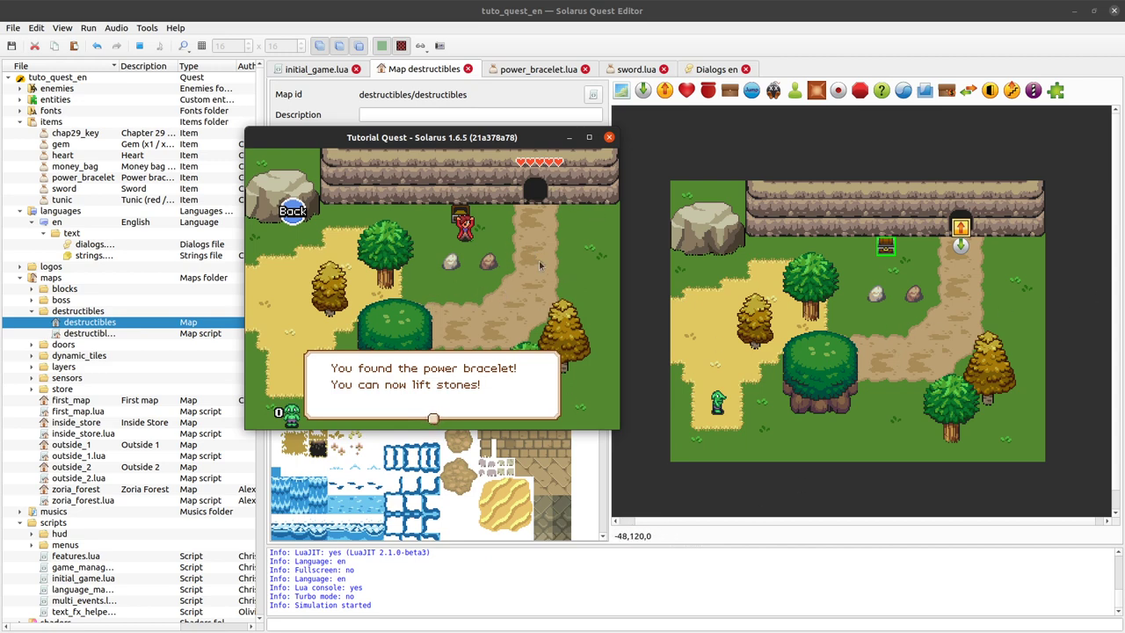
pyautogui.press('space')
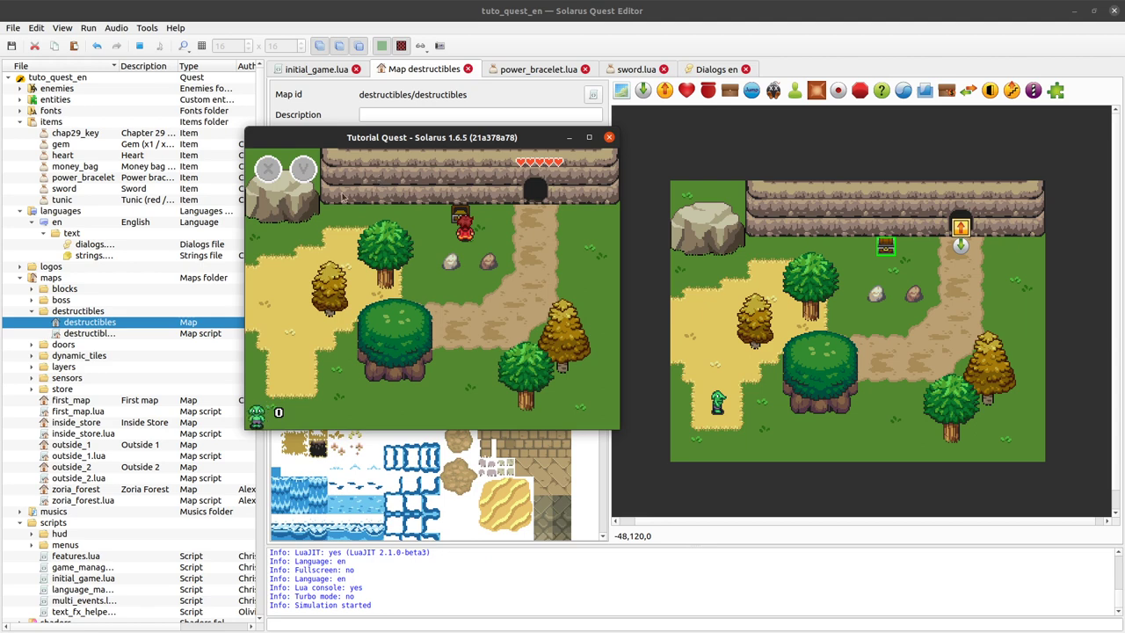
# Lift the rock overhead and carry it down to grab the rupee
pyautogui.press('Up')
pyautogui.press('Left')
pyautogui.press('Down')
pyautogui.press('space')
pyautogui.press('Down')
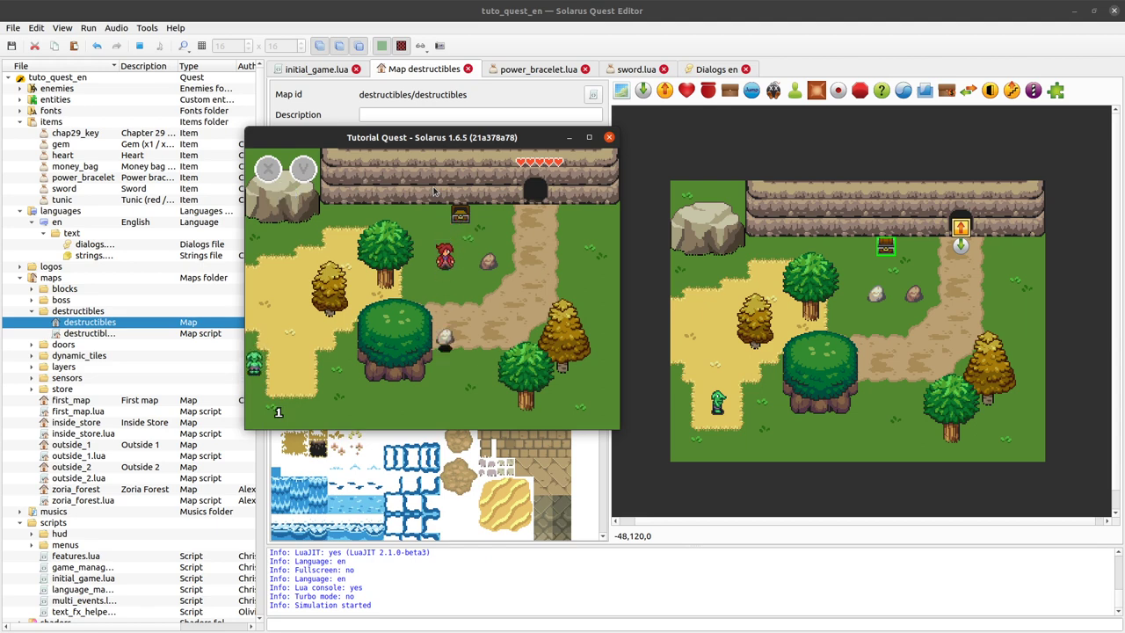
# Walk the hero around below the chest and back beside the rock
pyautogui.press('Right')
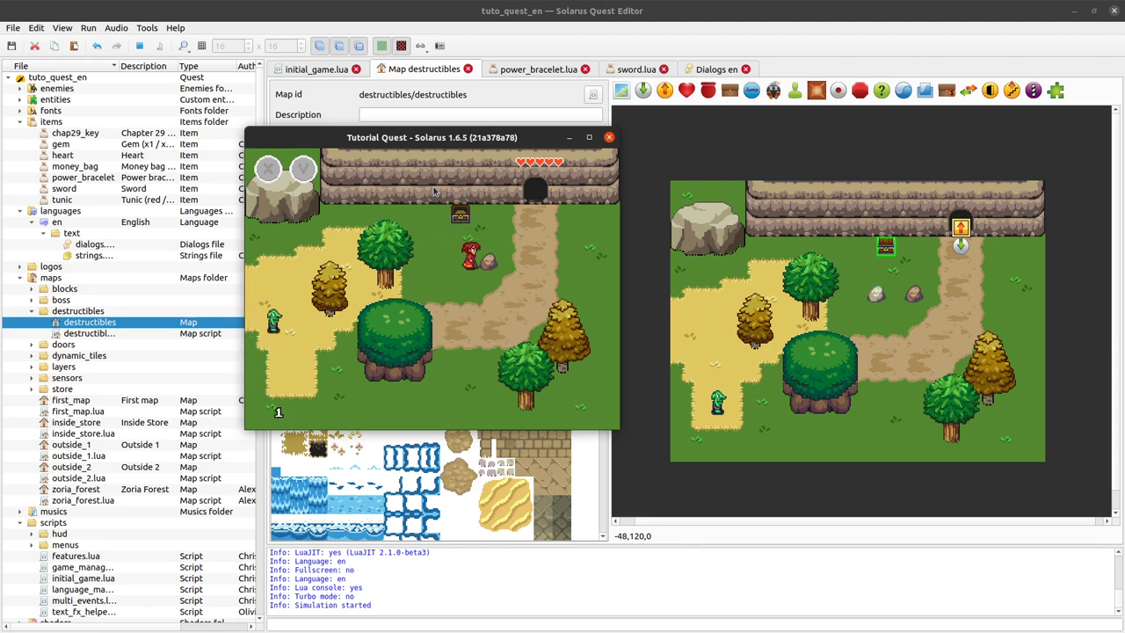
pyautogui.press('Left')
pyautogui.press('Up')
pyautogui.press('Left')
pyautogui.press('Down')
pyautogui.press('Right')
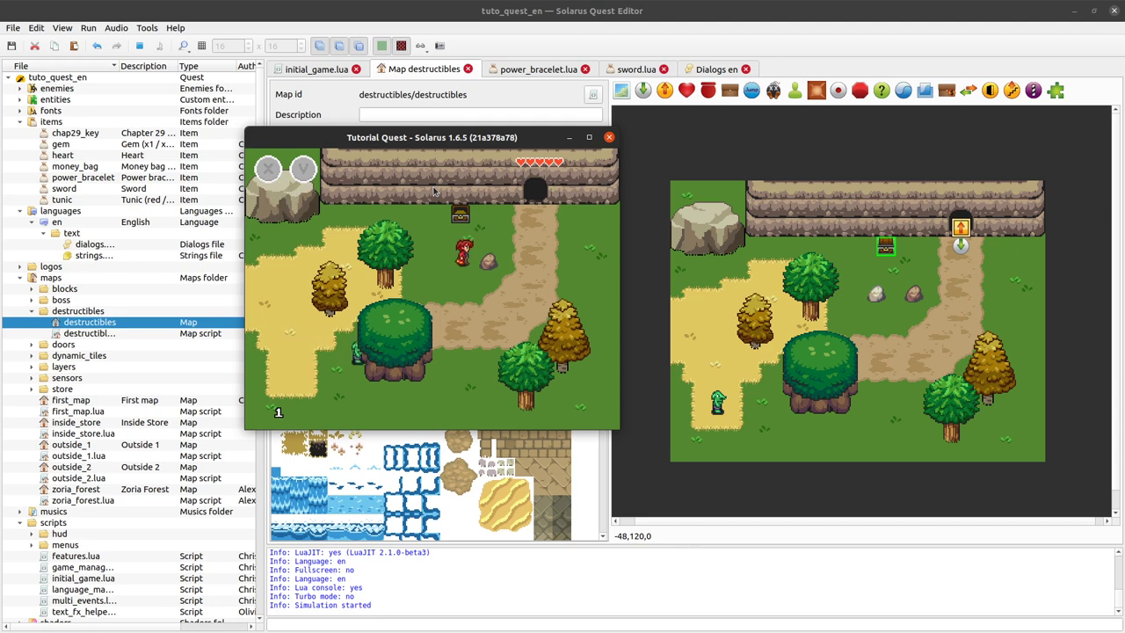
pyautogui.press('Left')
pyautogui.press('Down')
pyautogui.press('Right')
pyautogui.press('Up')
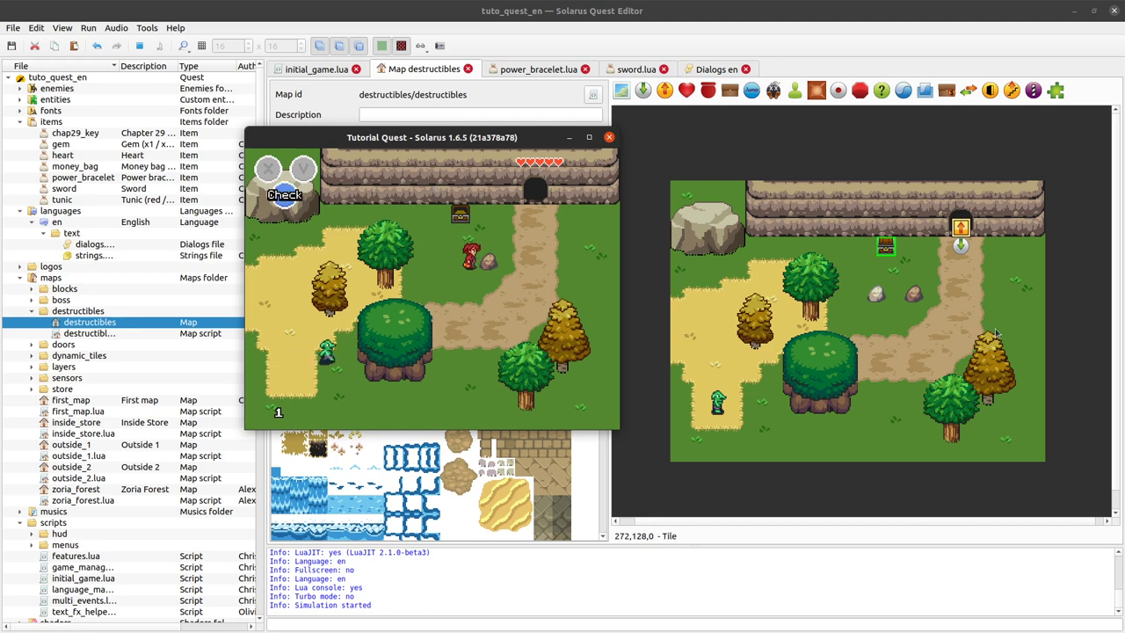
pyautogui.press('Right')
# Stop the game and reconfirm the chest's properties with its item variant
pyautogui.click(609, 137)
pyautogui.doubleClick(886, 249)
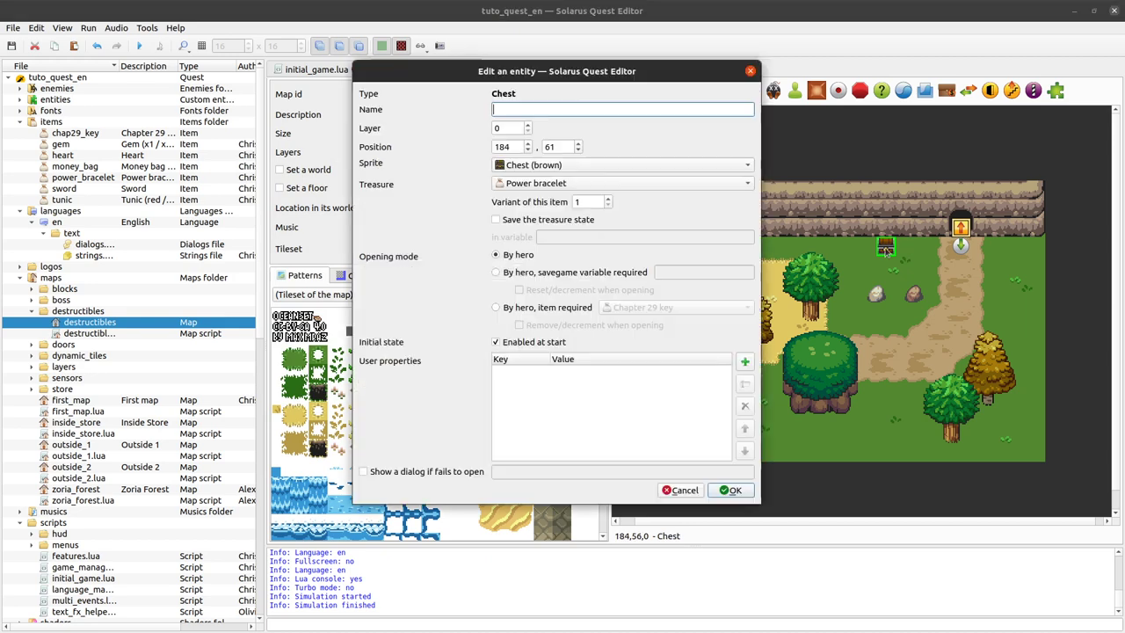
pyautogui.click(607, 202)
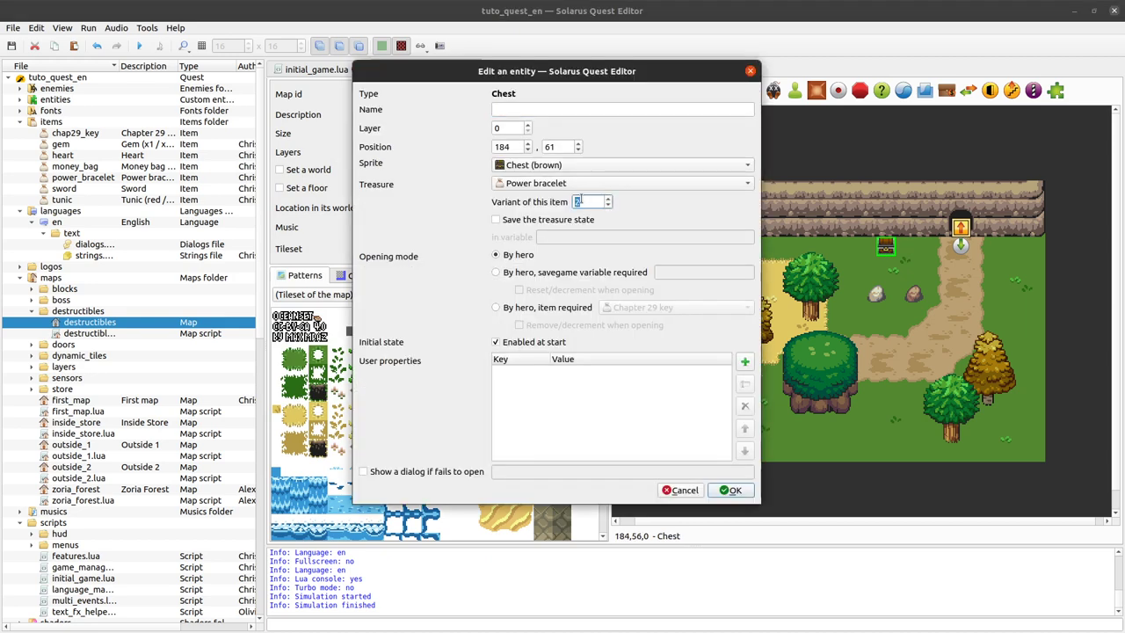
pyautogui.click(731, 490)
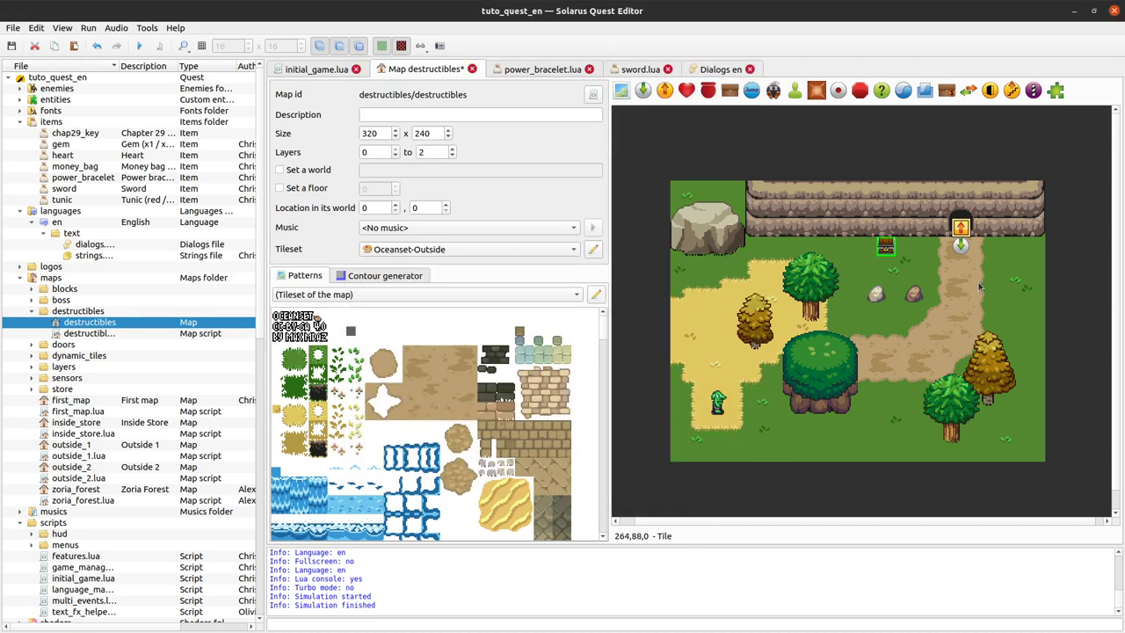
# Review the lift ability line in power_bracelet.lua, then run the quest from initial_game.lua
pyautogui.click(532, 69)
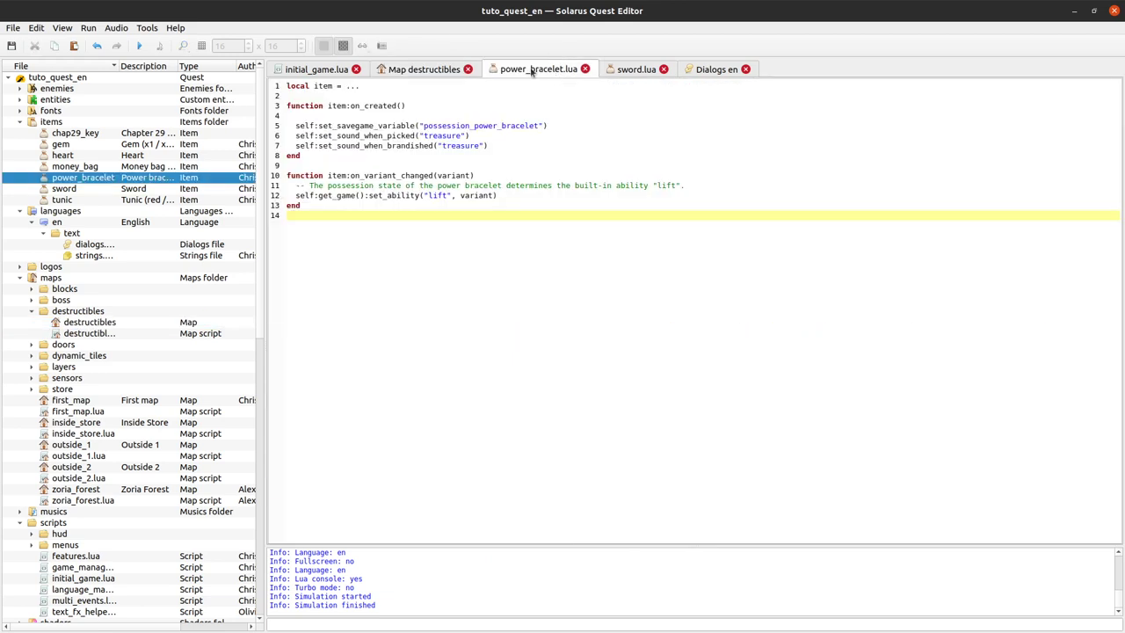
pyautogui.moveTo(496, 195); pyautogui.dragTo(206, 196)
pyautogui.click(580, 189)
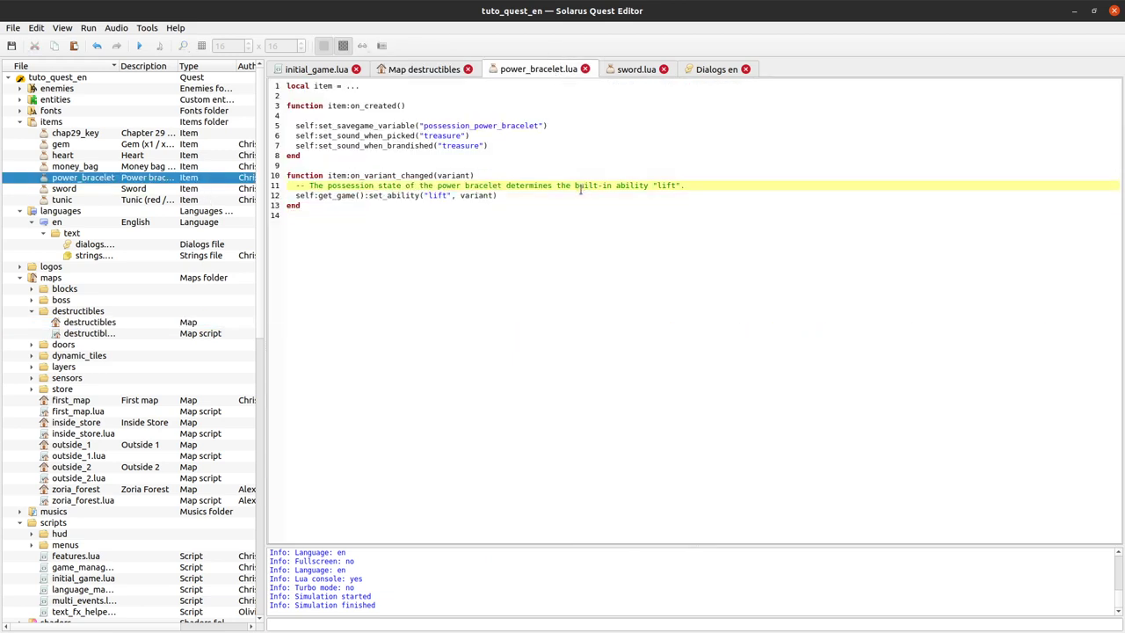
pyautogui.click(307, 70)
pyautogui.click(139, 46)
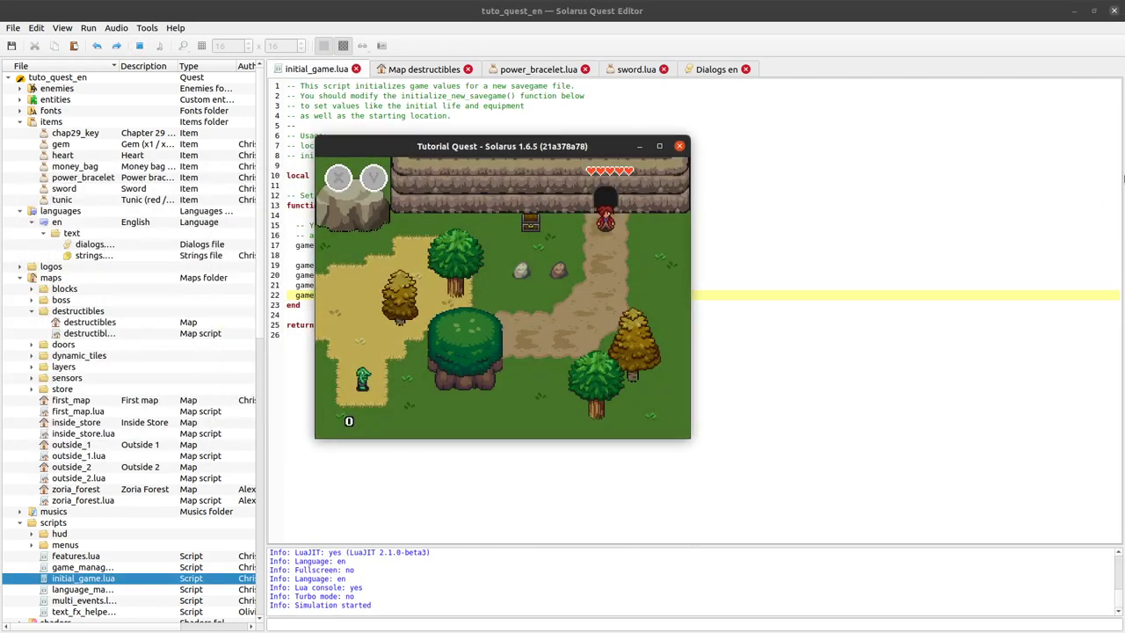
# Walk the hero up the path by the tree, then close the game window
pyautogui.press('Up')
pyautogui.press('Up')
pyautogui.press('Left')
pyautogui.press('Up')
pyautogui.press('Up')
pyautogui.press('Down')
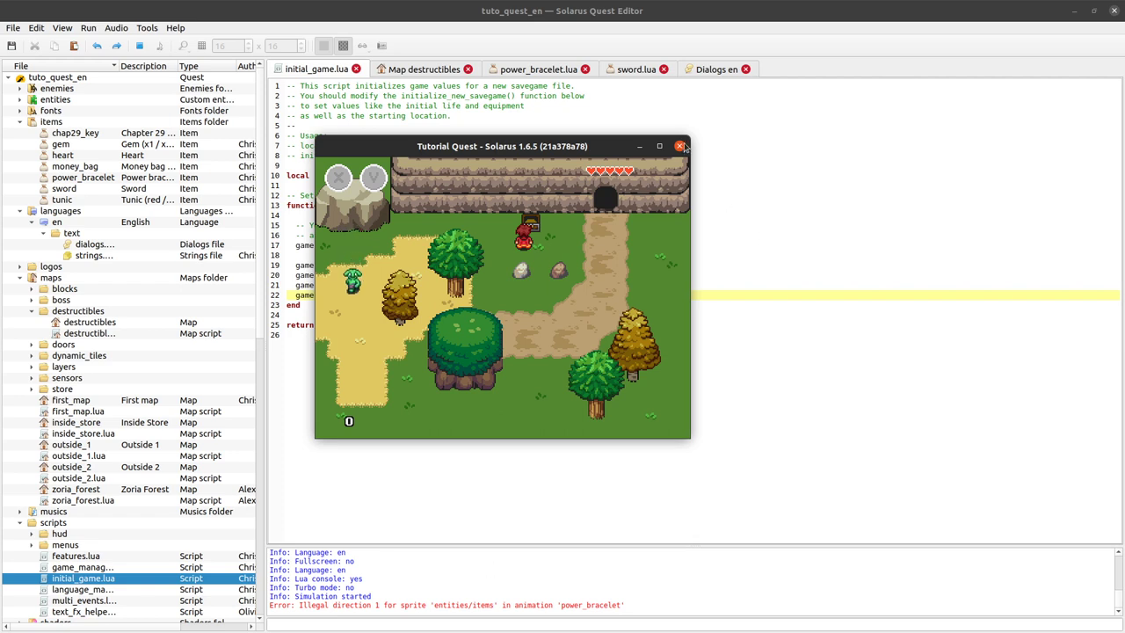
pyautogui.click(679, 146)
# Select the sprite direction error line in the console, then return to the destructibles map
pyautogui.tripleClick(492, 596)
pyautogui.moveTo(635, 598); pyautogui.dragTo(249, 593)
pyautogui.click(510, 596)
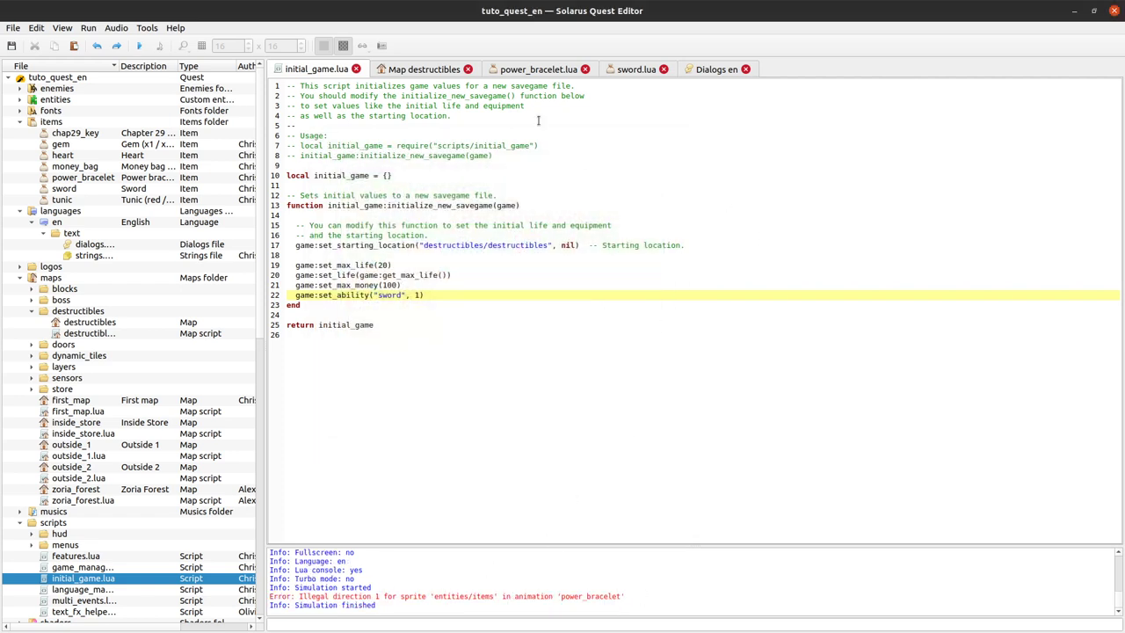
pyautogui.click(564, 70)
pyautogui.click(420, 68)
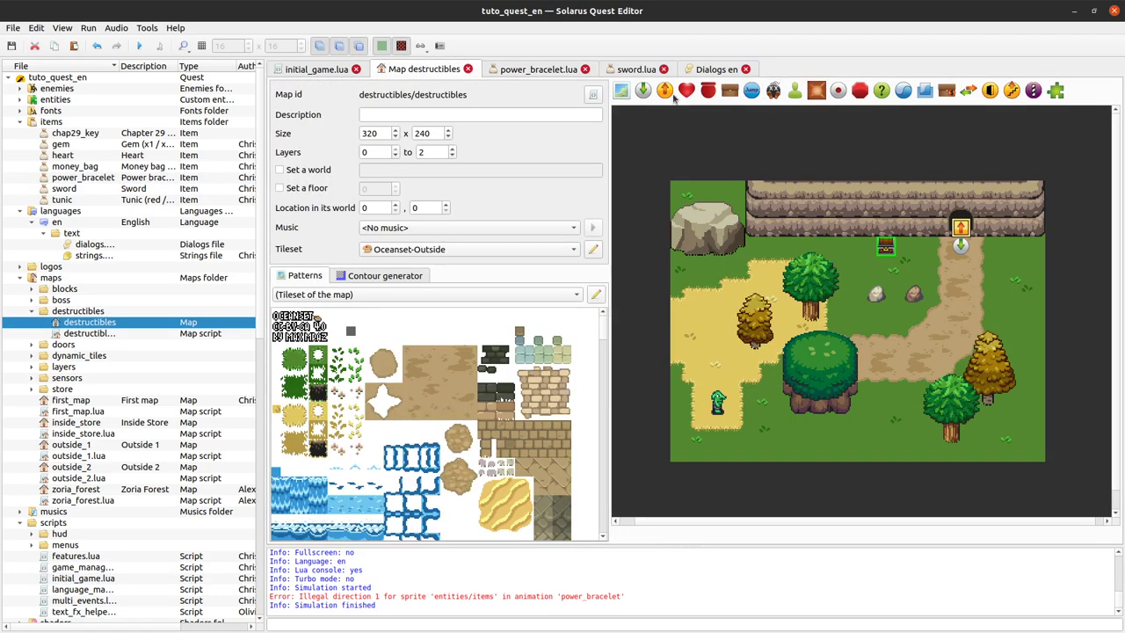
# Duplicate the power_bracelet.1 treasure dialog as _treasure.power_bracelet.2 and save the English dialogs
pyautogui.click(713, 69)
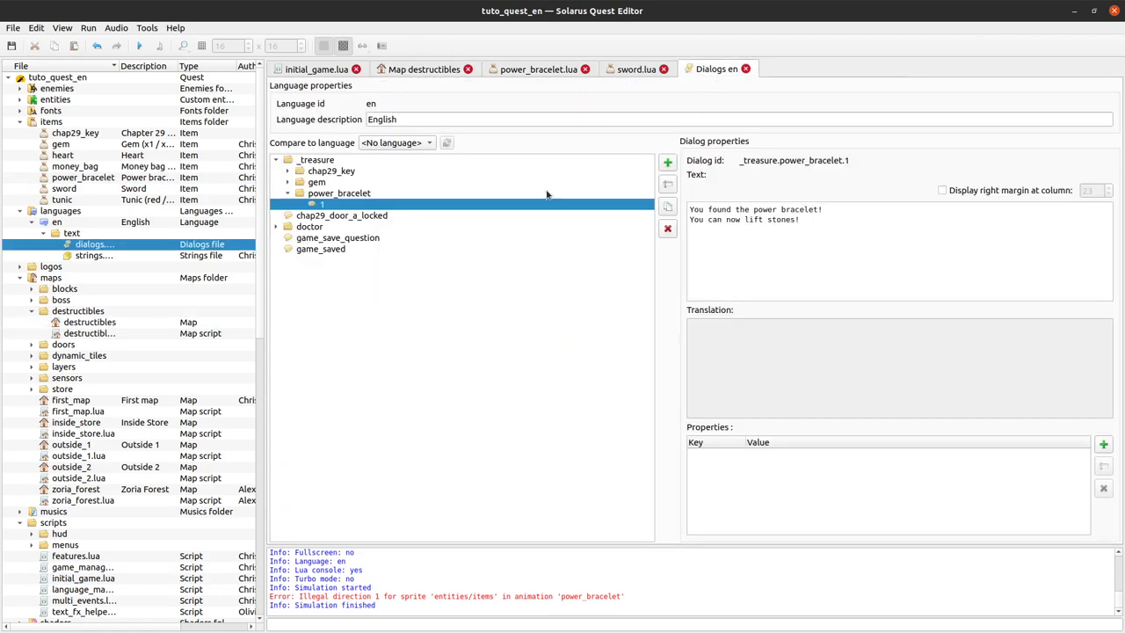
pyautogui.click(667, 206)
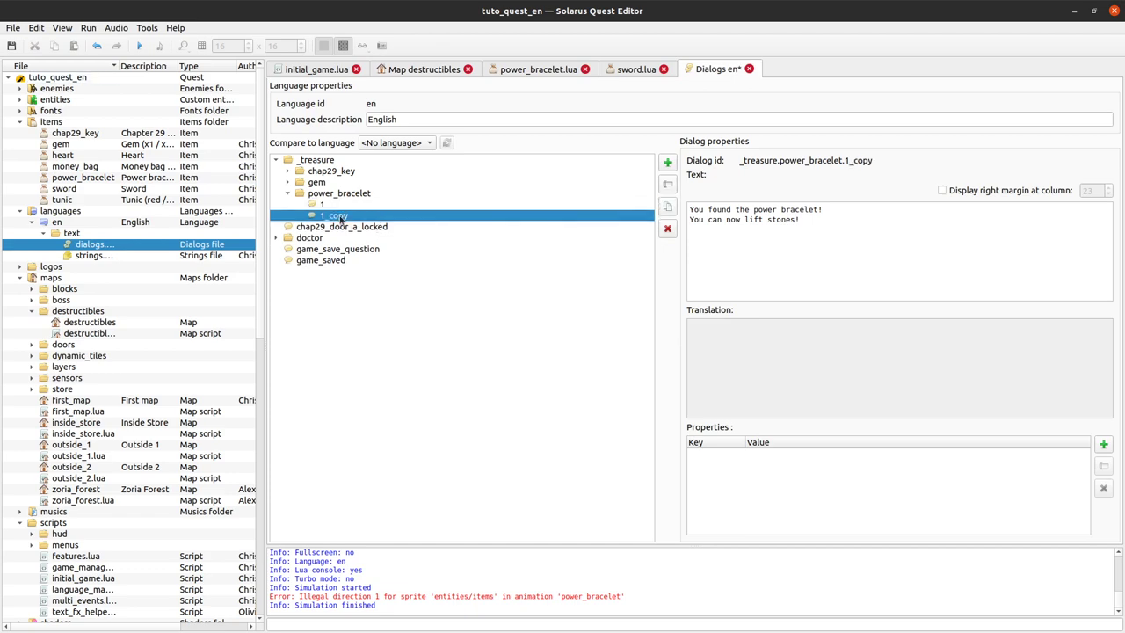
pyautogui.doubleClick(340, 218)
pyautogui.click(631, 317)
pyautogui.doubleClick(629, 316)
pyautogui.write('2')
pyautogui.click(648, 352)
pyautogui.click(815, 290)
pyautogui.hotkey('ctrl', 's')
# Edit the new dialog's text to announce the greater power bracelet, then run the quest
pyautogui.click(601, 219)
pyautogui.write('greater pow')
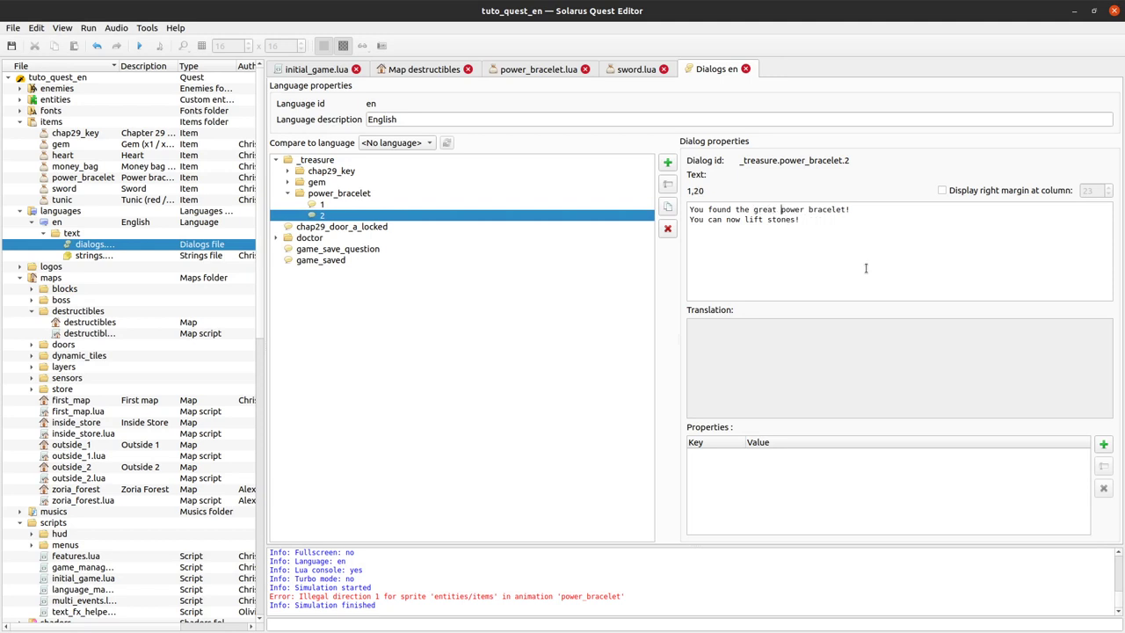
pyautogui.write('er')
pyautogui.press('Return')
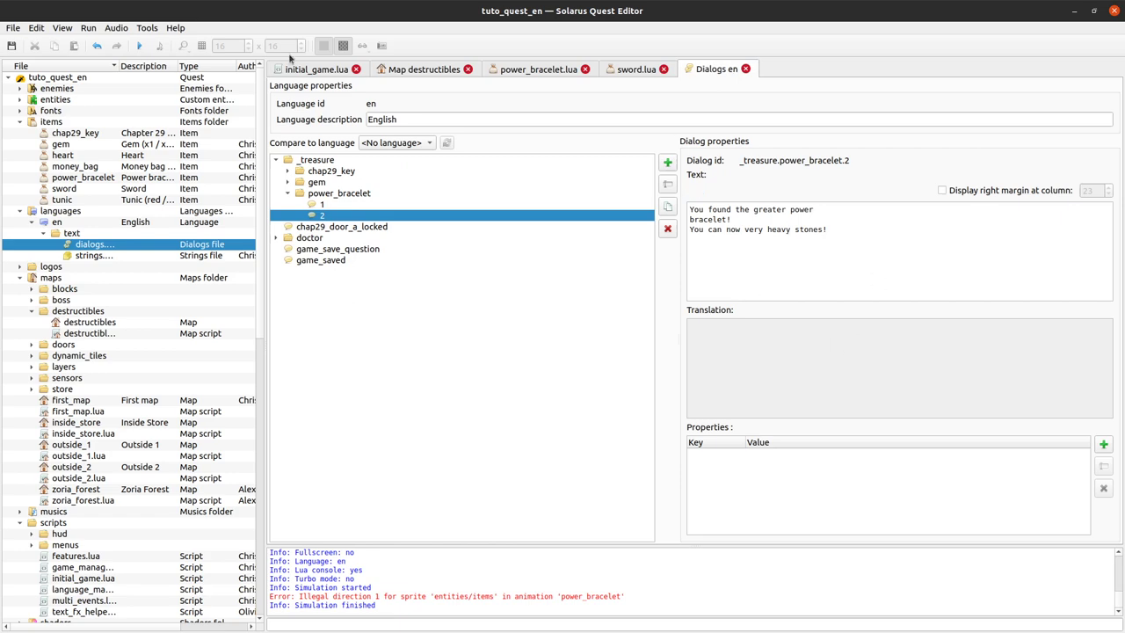
pyautogui.click(139, 46)
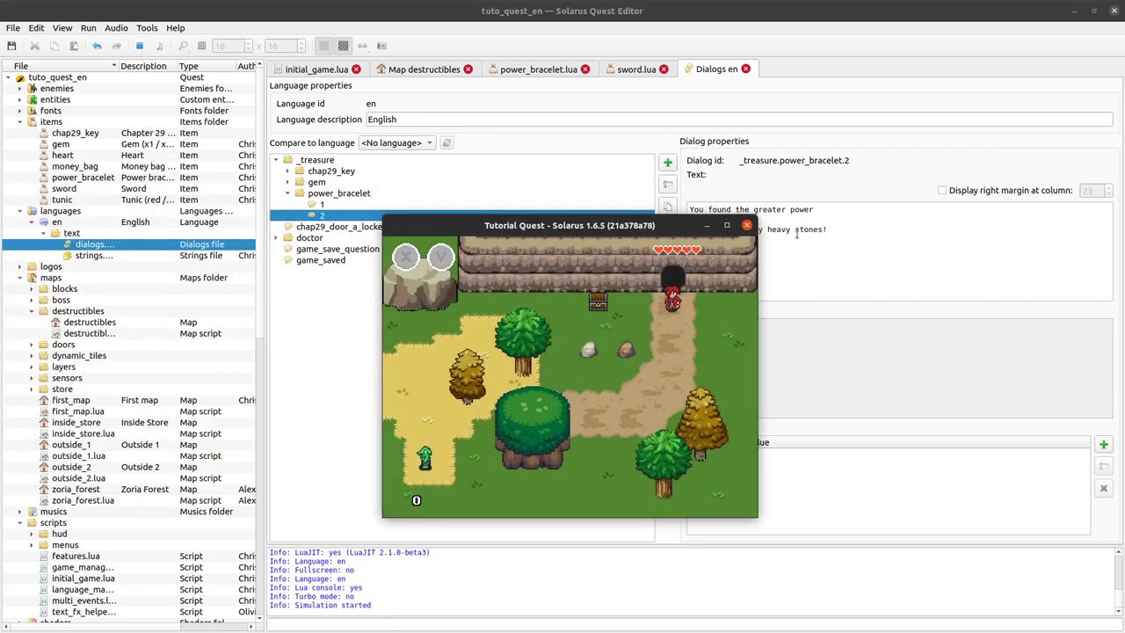
# Walk the hero to the chest, open it and dismiss the greater power bracelet message
pyautogui.press('Left')
pyautogui.press('Up')
pyautogui.press('space')
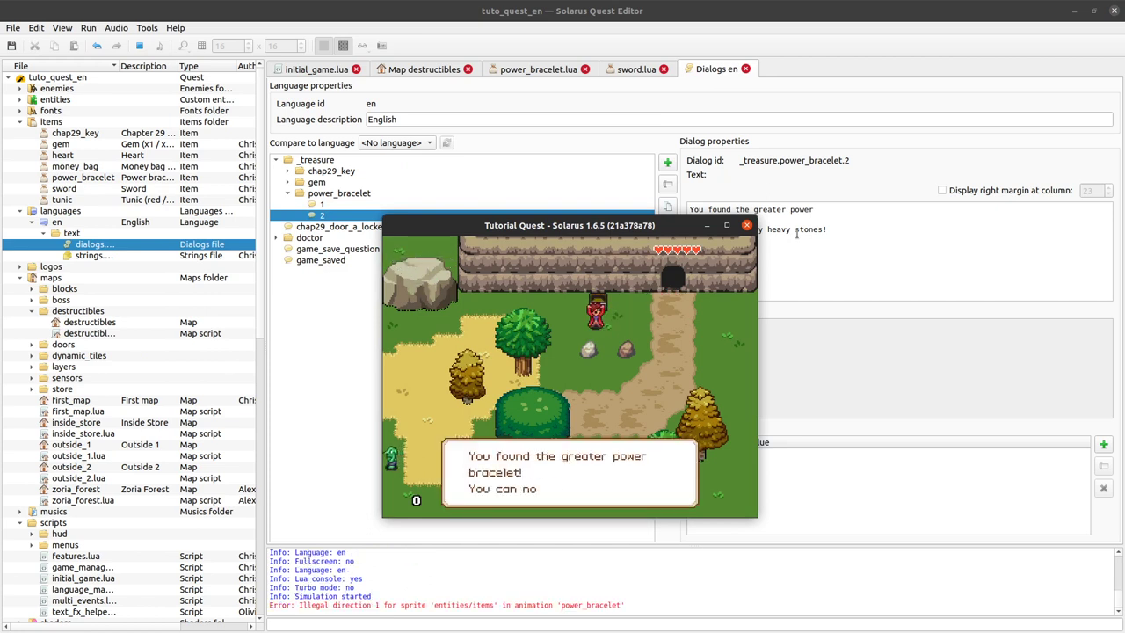
pyautogui.press('space')
# Lift a stone, carry it down the path and throw it, then close the game window
pyautogui.press('Down')
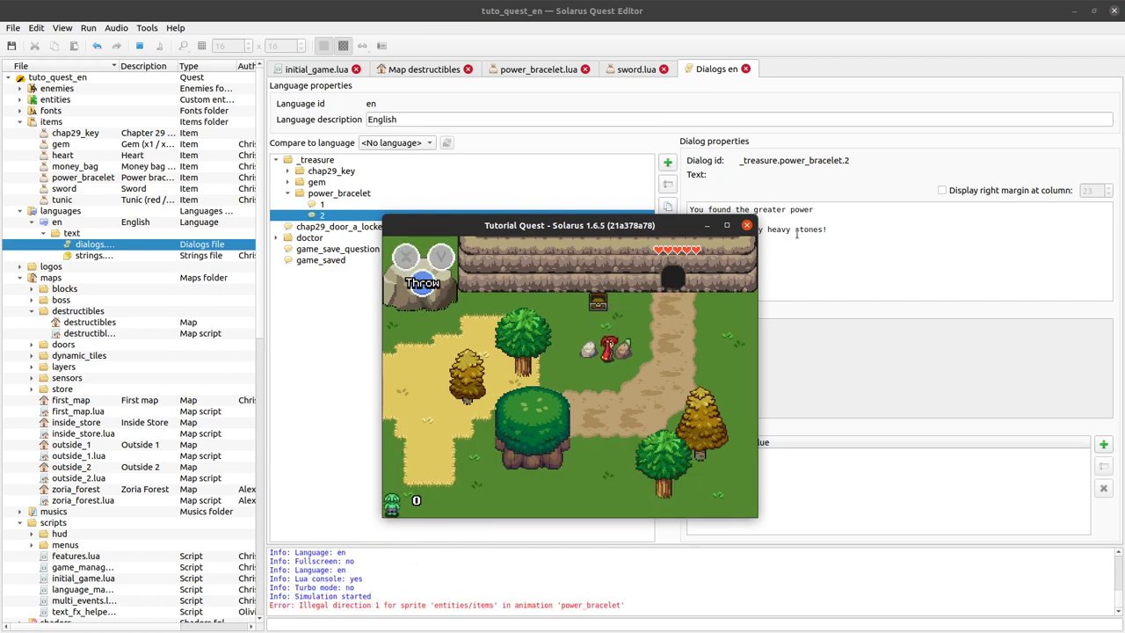
pyautogui.press('space')
pyautogui.press('Left')
pyautogui.press('Down')
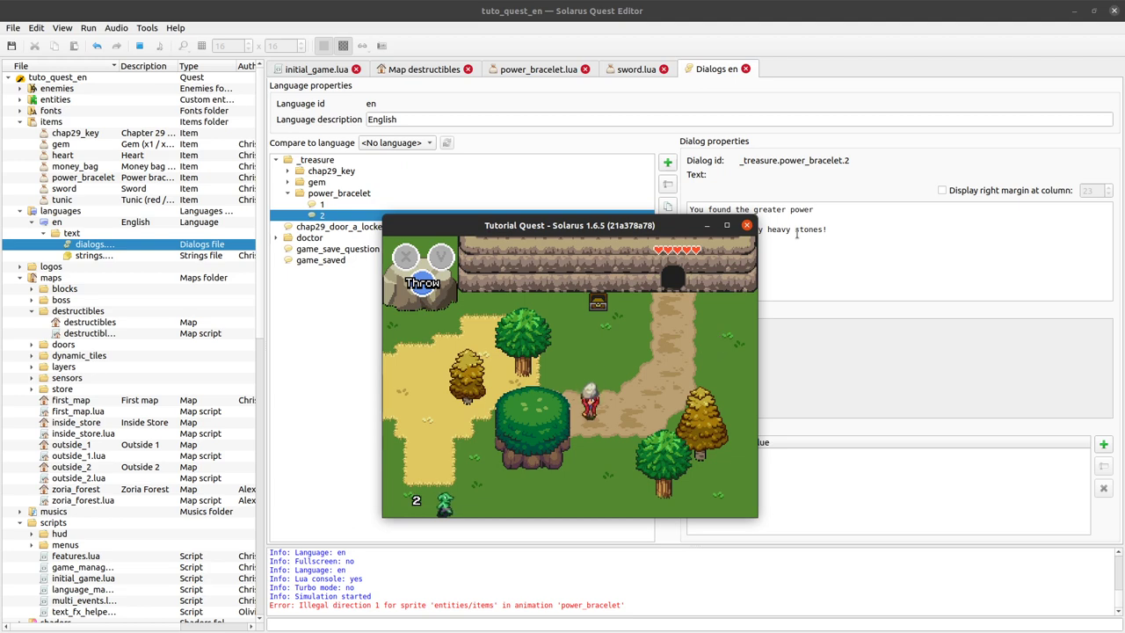
pyautogui.press('Down')
pyautogui.press('Left')
pyautogui.press('space')
pyautogui.press('Right')
pyautogui.press('Up')
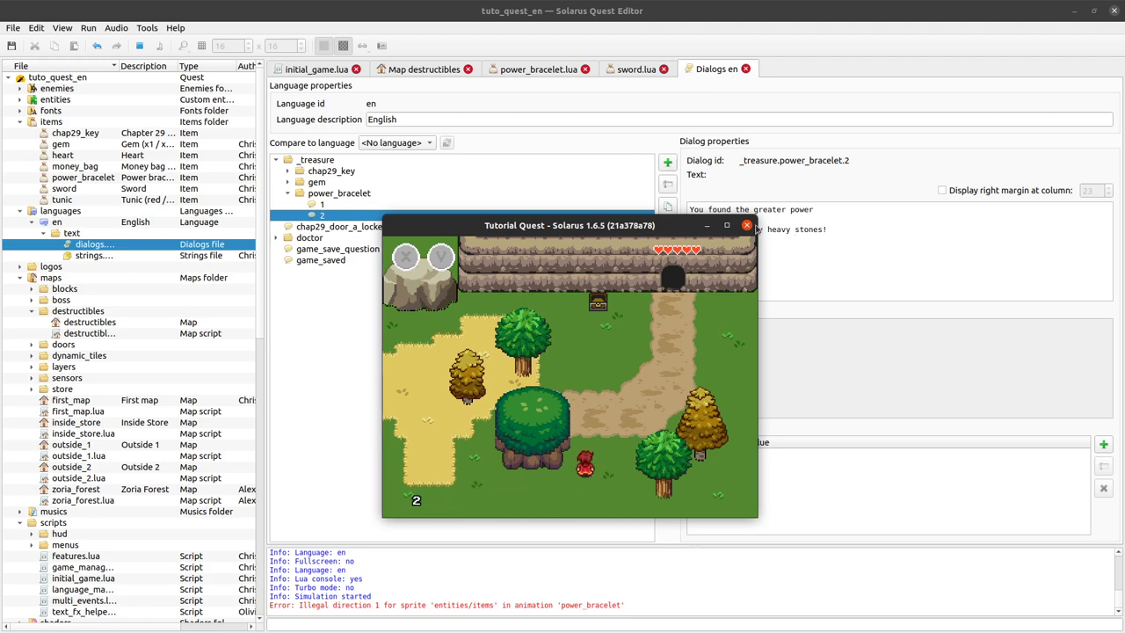
pyautogui.click(747, 226)
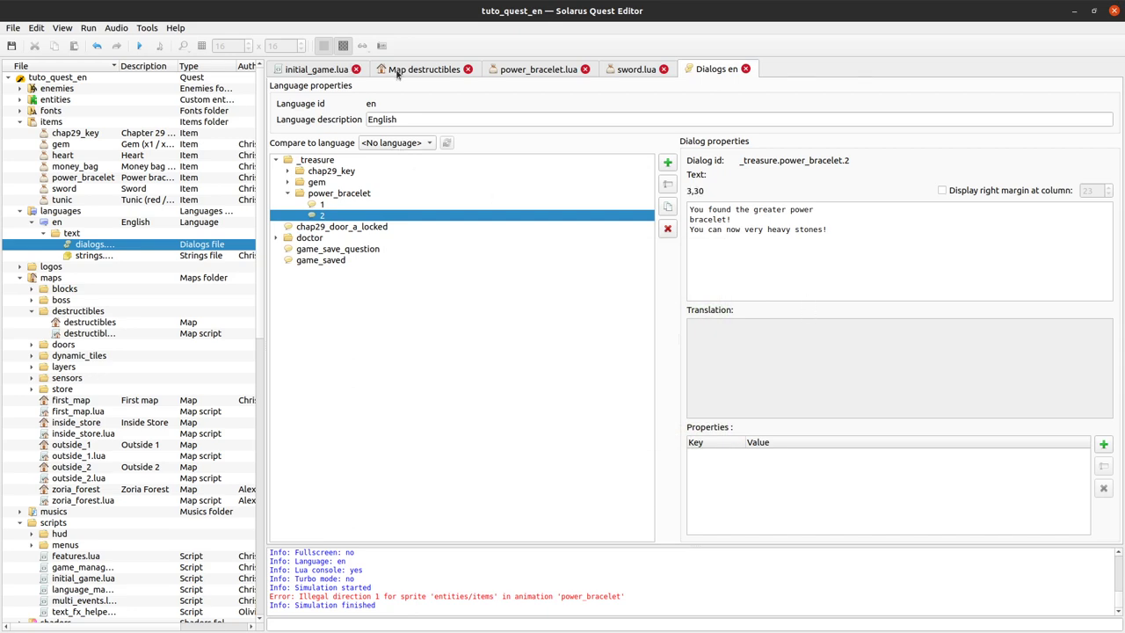
# Change the stone destructible to a Vase with weight 0 and damage 2
pyautogui.click(396, 70)
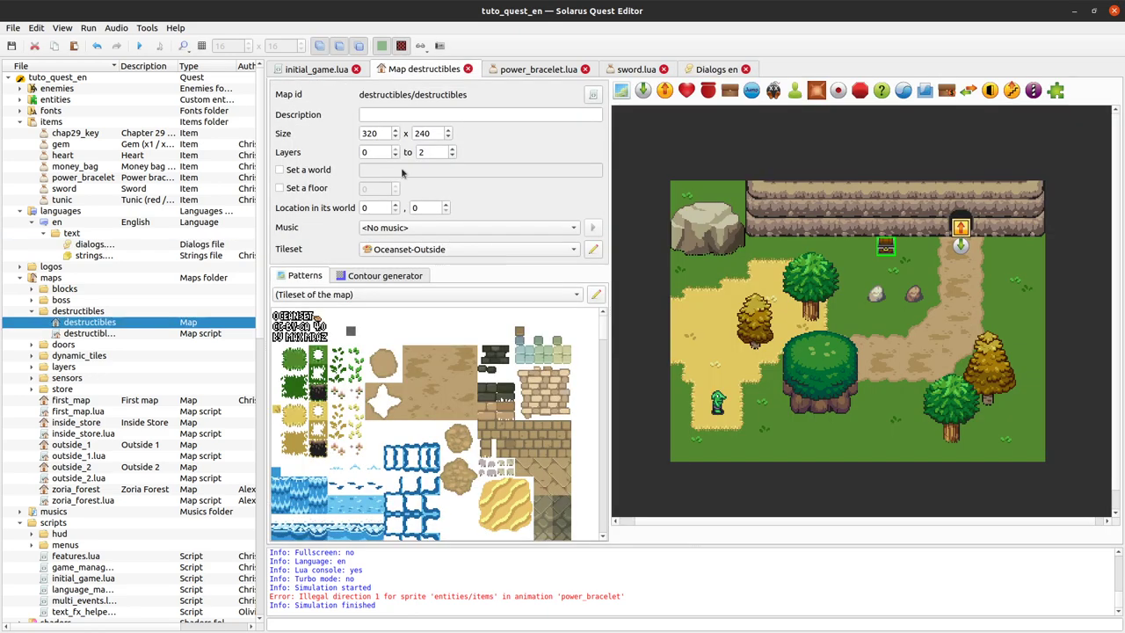
pyautogui.doubleClick(881, 303)
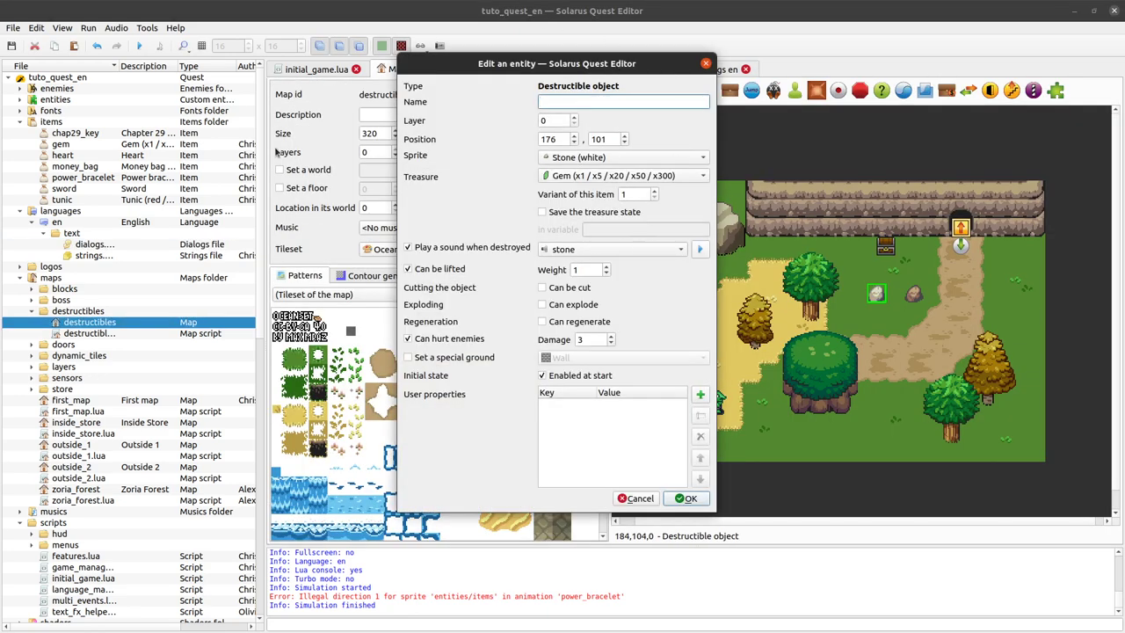
pyautogui.click(600, 158)
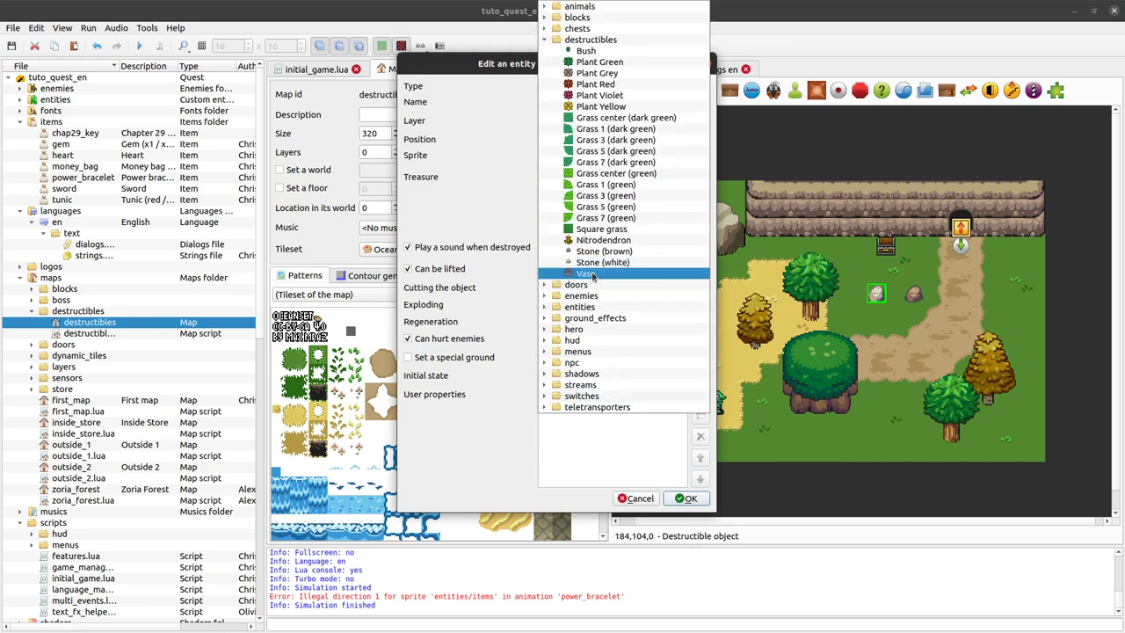
pyautogui.click(594, 276)
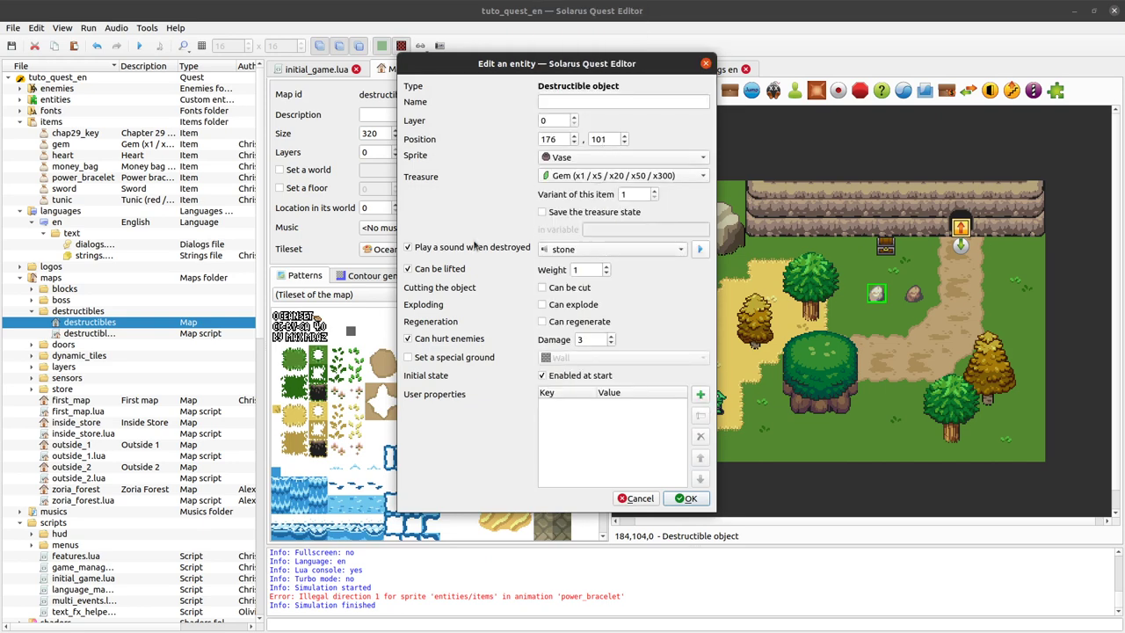
pyautogui.click(605, 273)
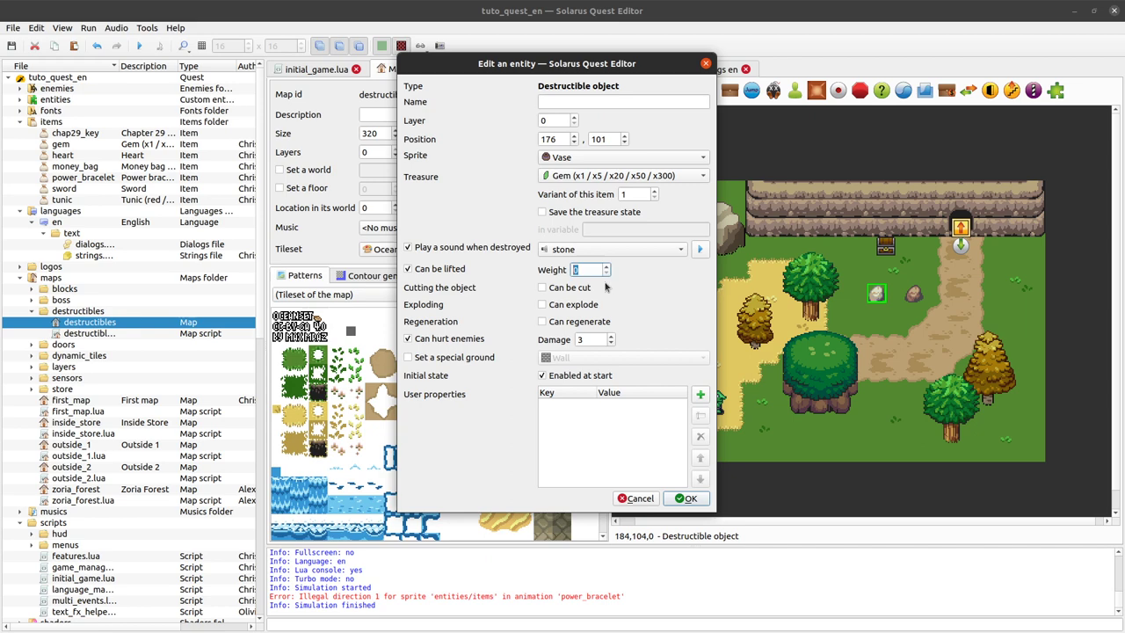
pyautogui.click(611, 343)
pyautogui.click(686, 498)
pyautogui.click(935, 359)
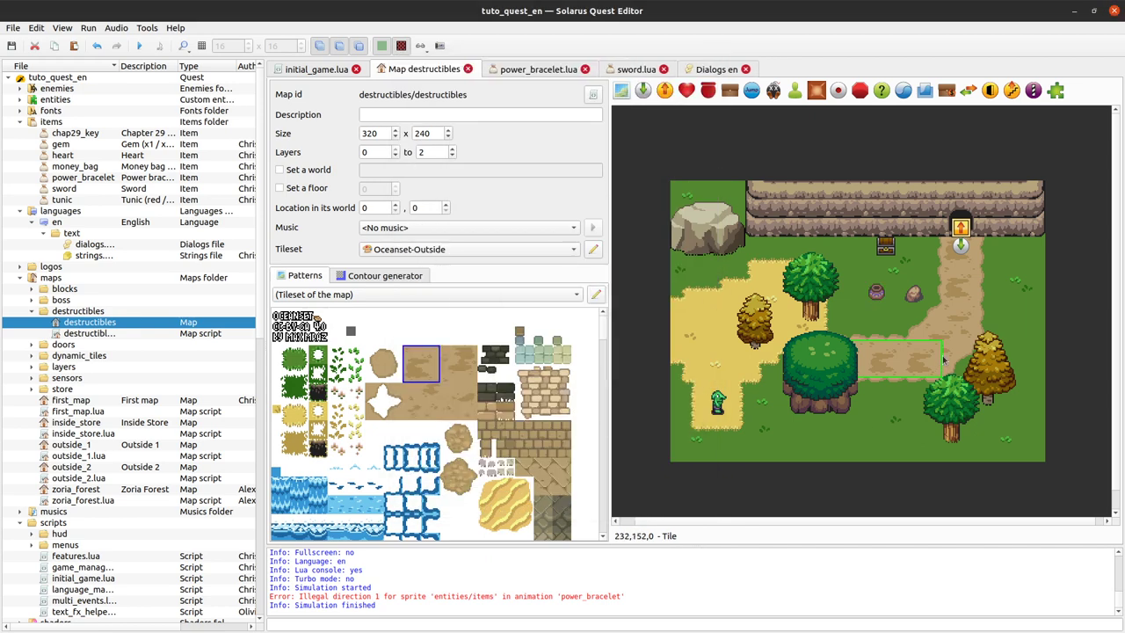
# Run the quest, walk to the vase, lift it and throw it
pyautogui.click(139, 46)
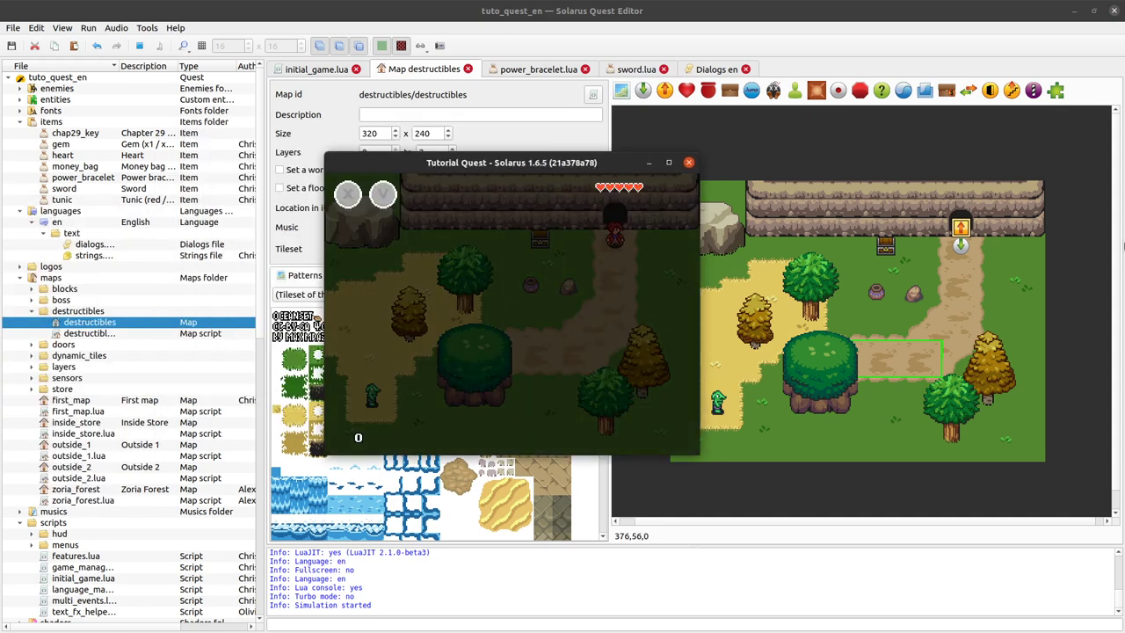
pyautogui.press('Down')
pyautogui.press('Left')
pyautogui.press('space')
pyautogui.press('Down')
pyautogui.press('space')
pyautogui.press('Right')
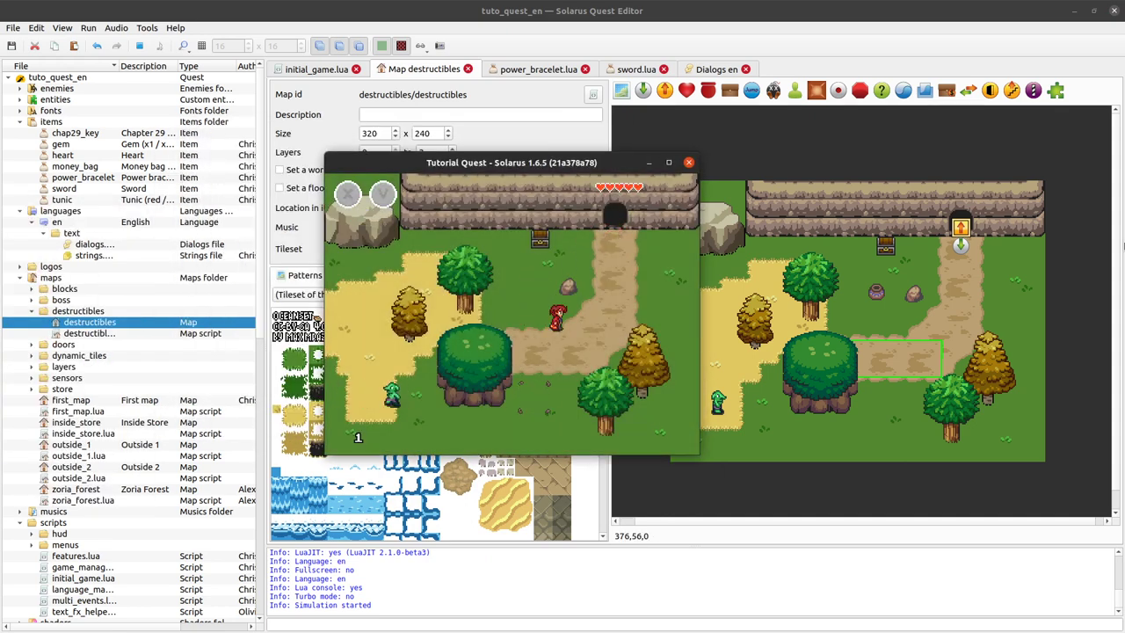
# Close the test game and make the vase a non-liftable Square grass with the bush destruction sound
pyautogui.click(689, 162)
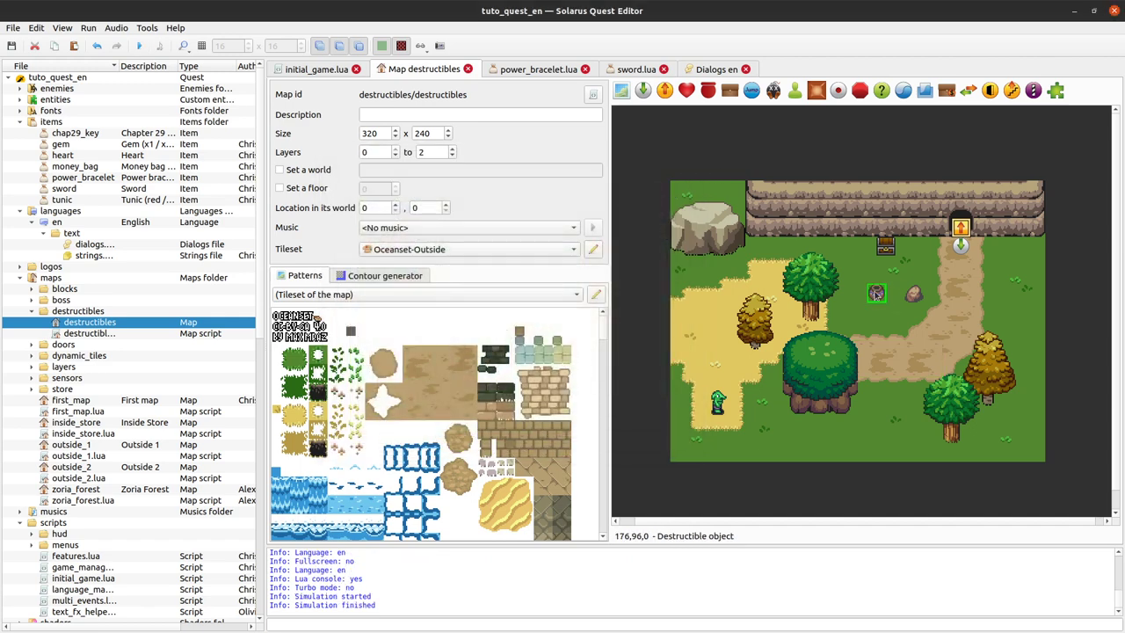
pyautogui.doubleClick(876, 292)
pyautogui.click(606, 157)
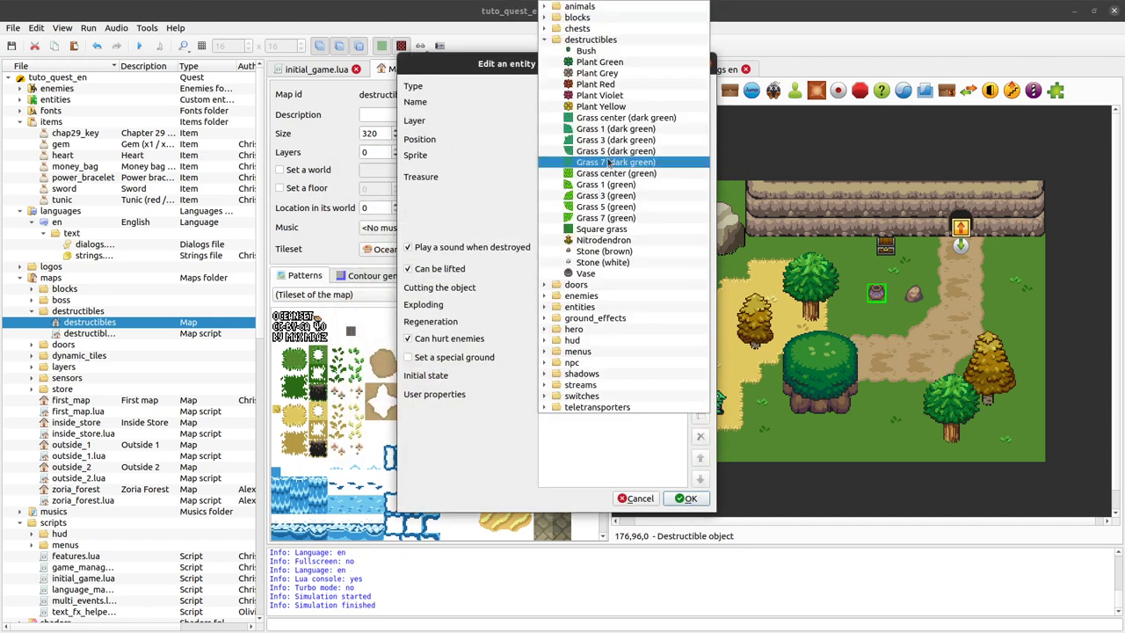
pyautogui.click(657, 230)
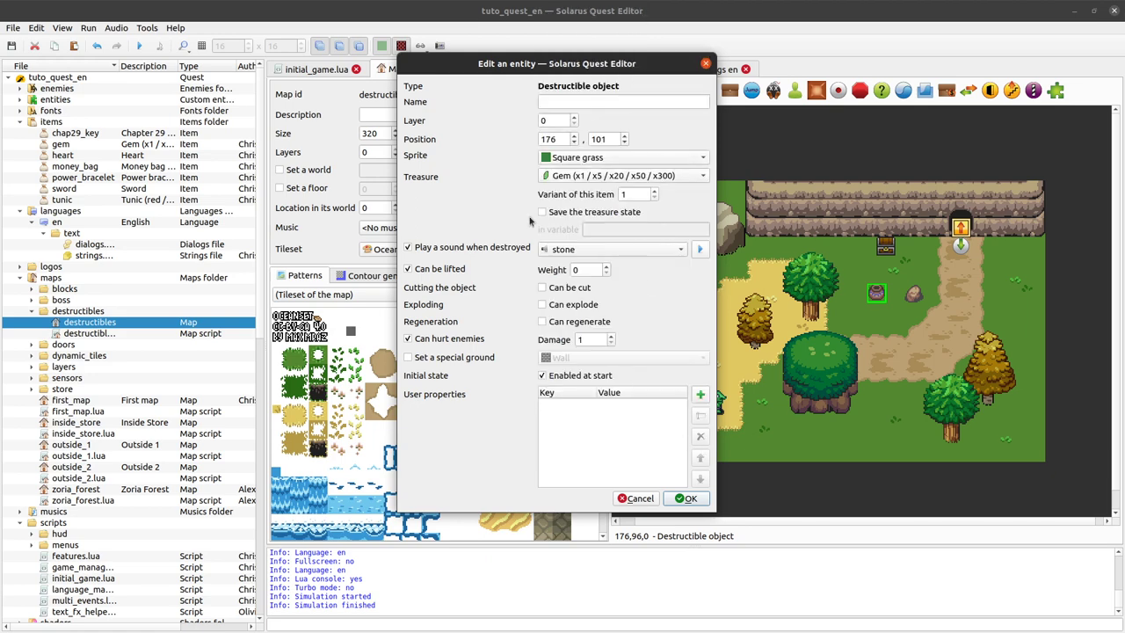
pyautogui.click(464, 268)
pyautogui.click(568, 252)
pyautogui.scroll(10, 597, 176)
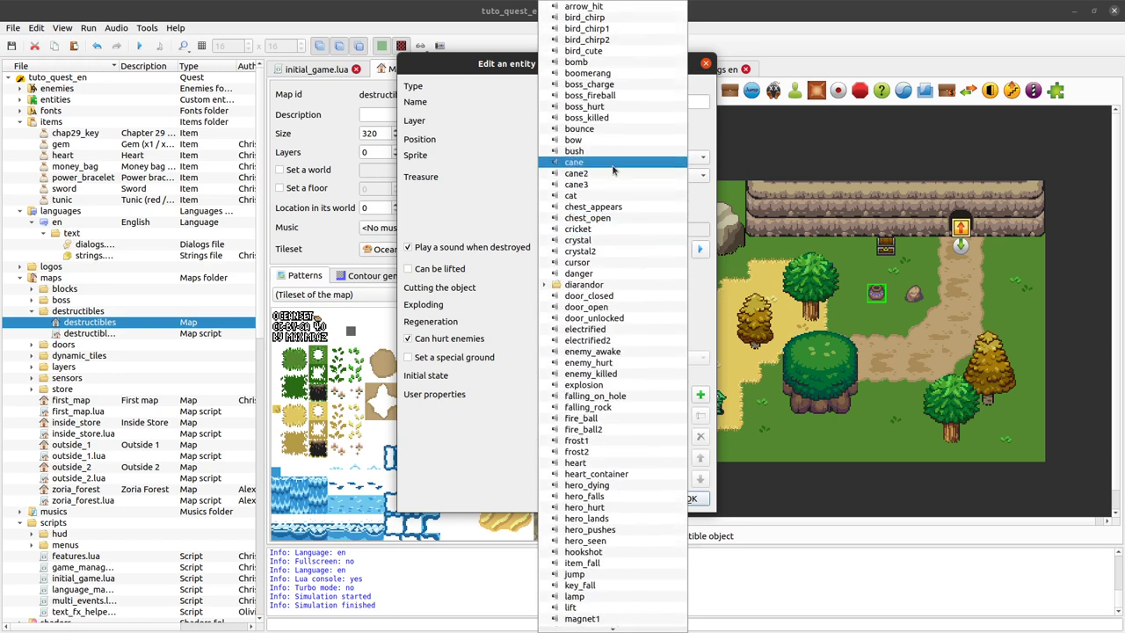
pyautogui.click(611, 153)
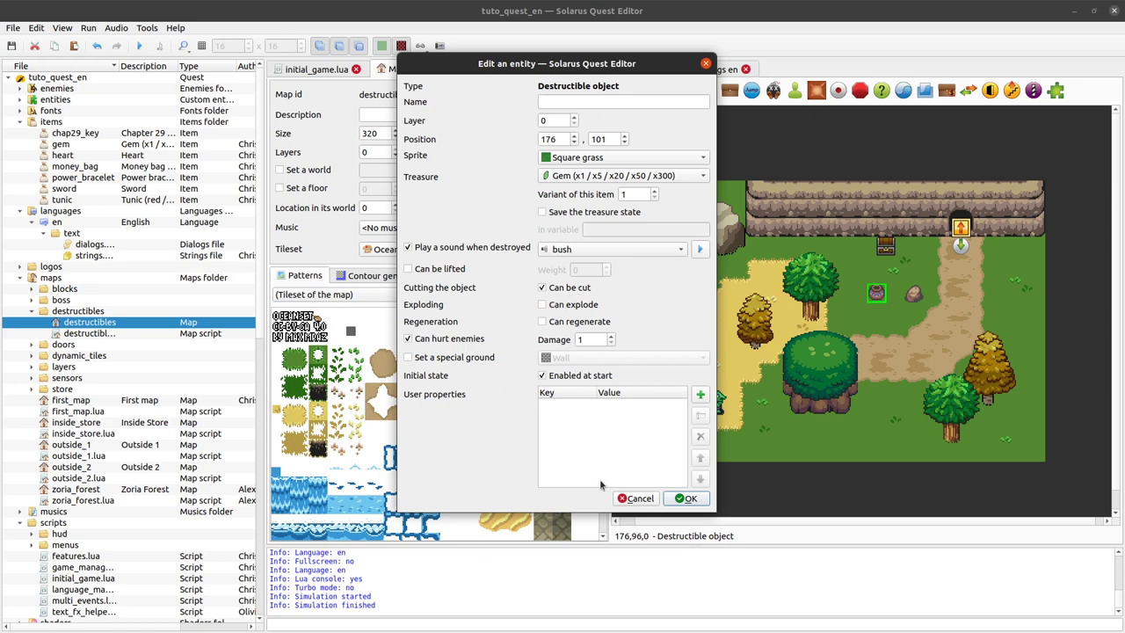
pyautogui.click(688, 499)
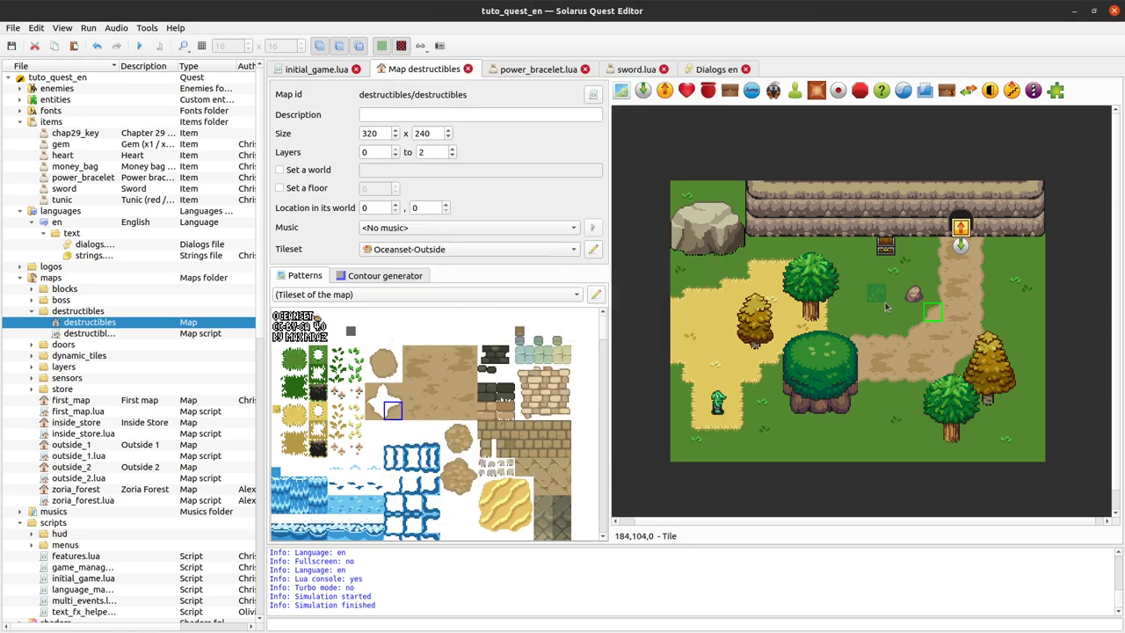
pyautogui.click(138, 46)
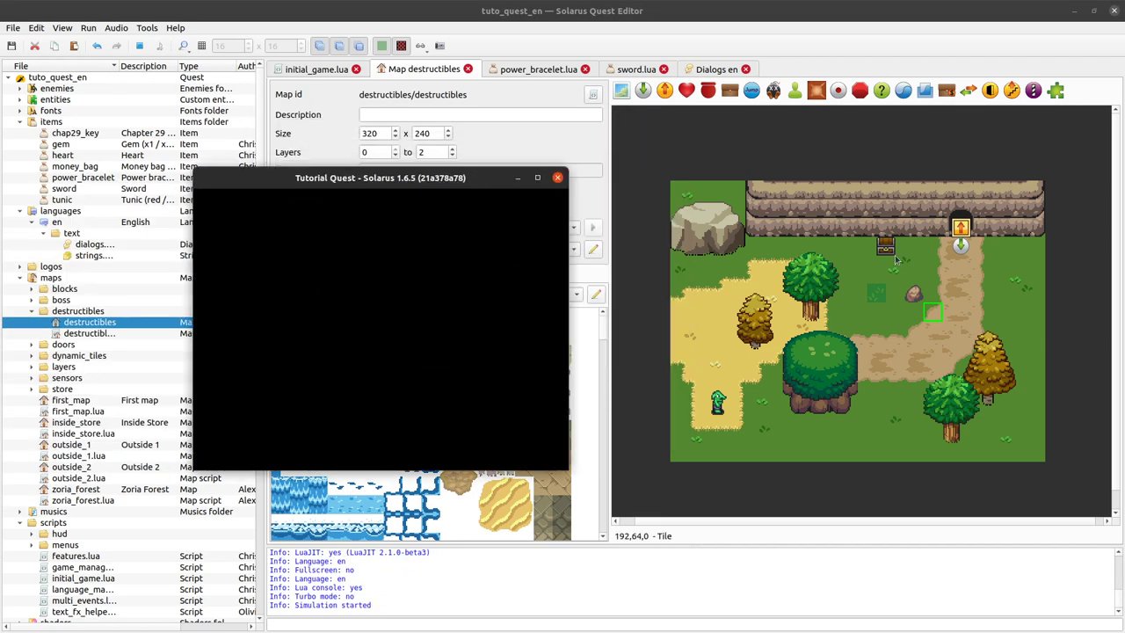
pyautogui.press('Left')
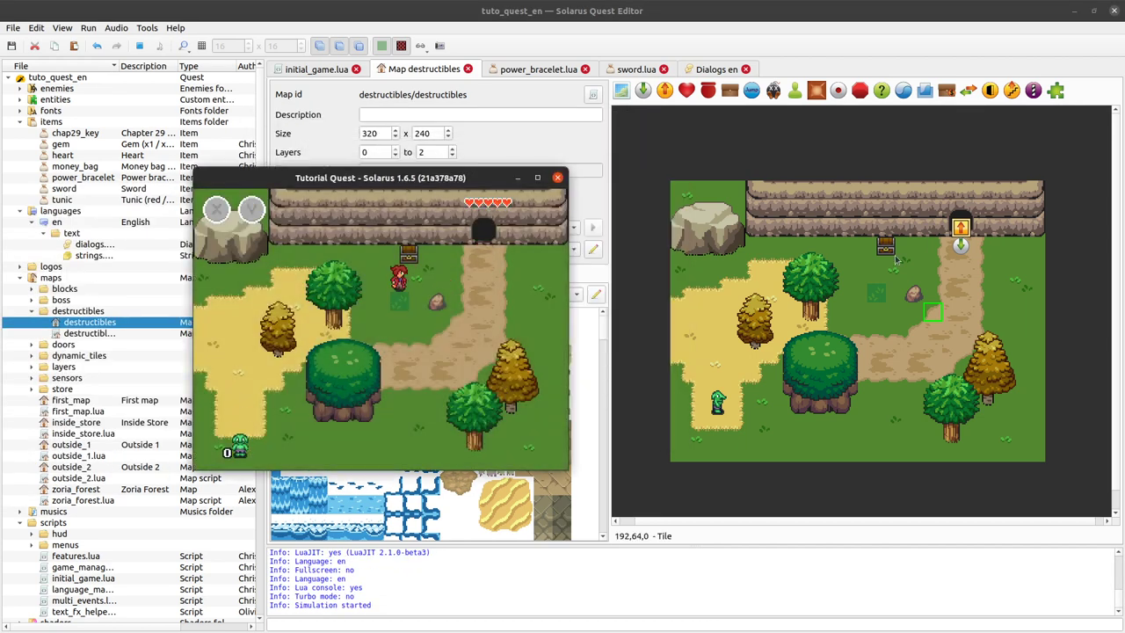
pyautogui.press('Down')
pyautogui.press('Right')
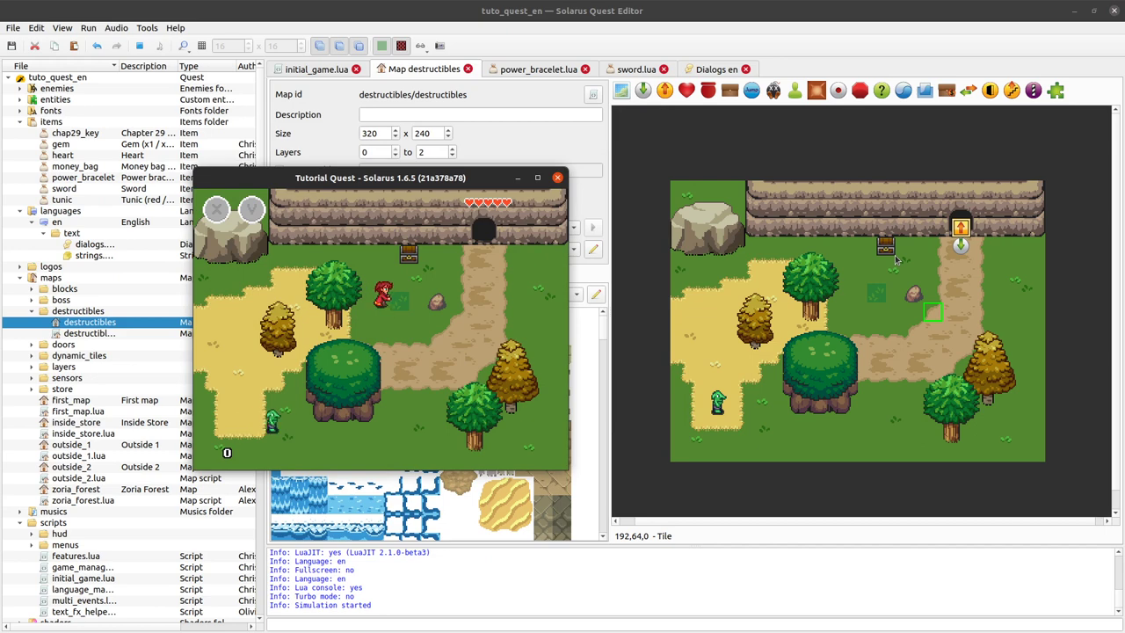
pyautogui.press('c')
pyautogui.press('Up')
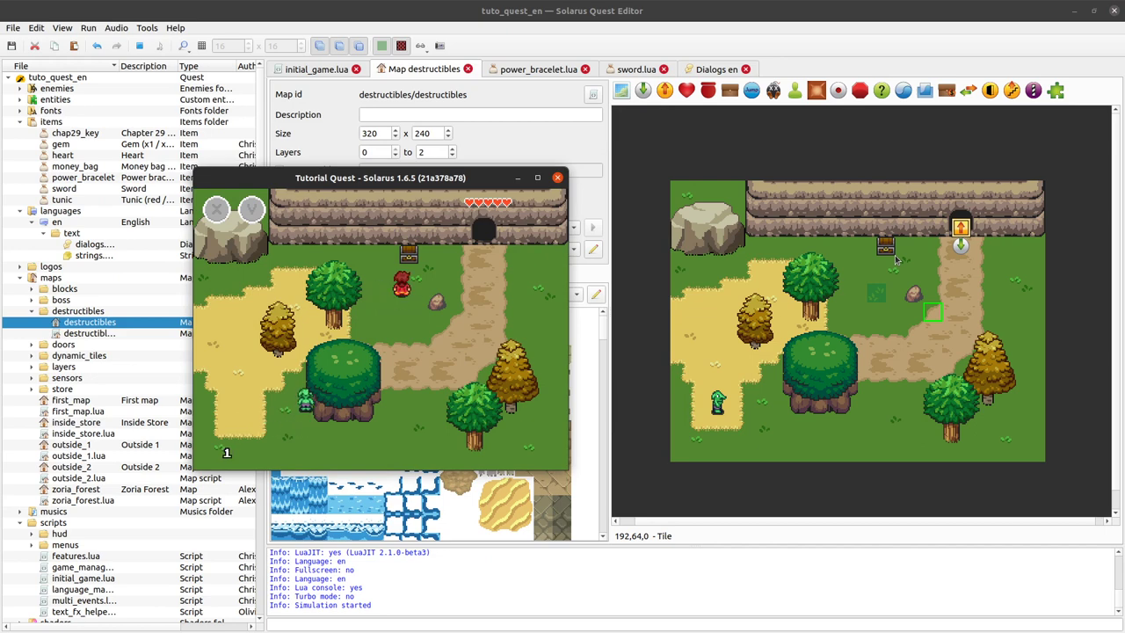
pyautogui.click(557, 178)
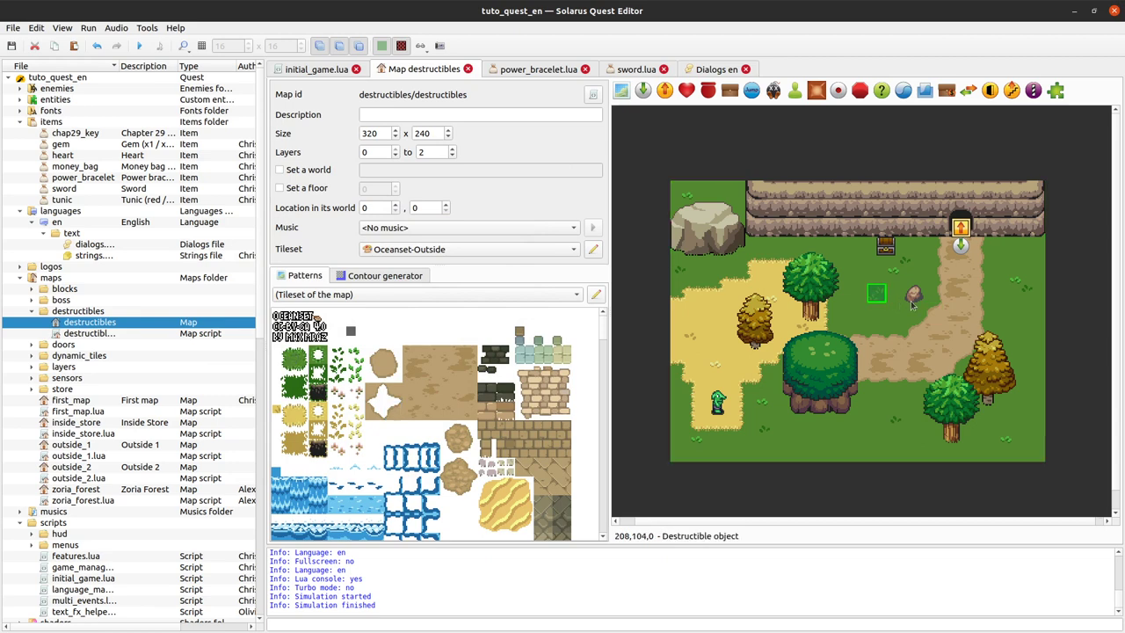
# Give the square grass a Traversable special ground and run the quest
pyautogui.doubleClick(876, 297)
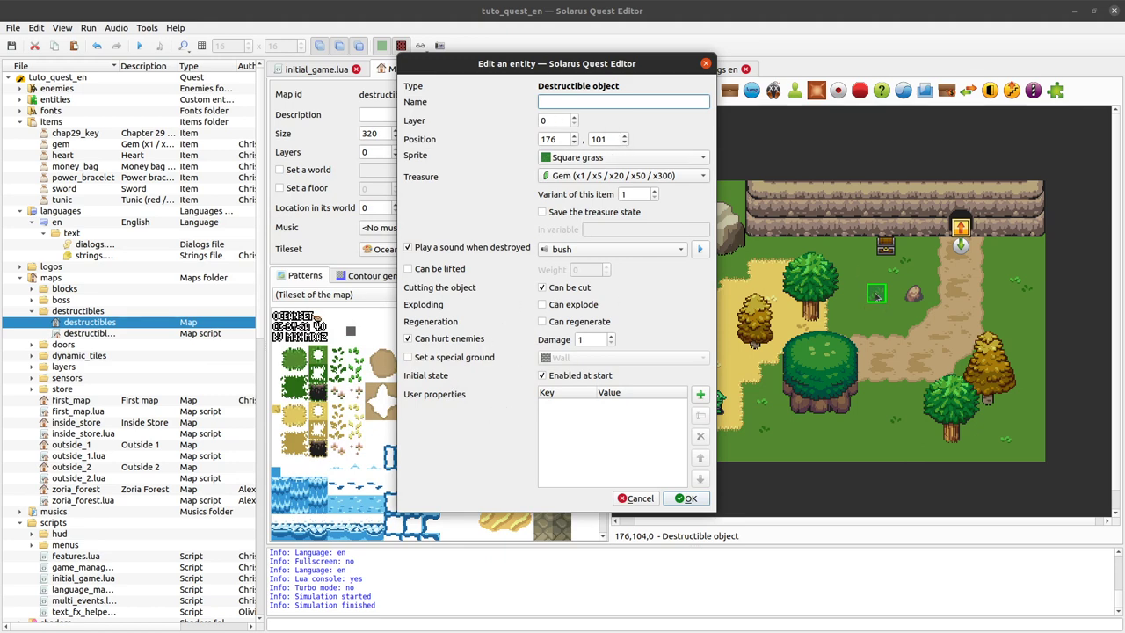
pyautogui.click(474, 358)
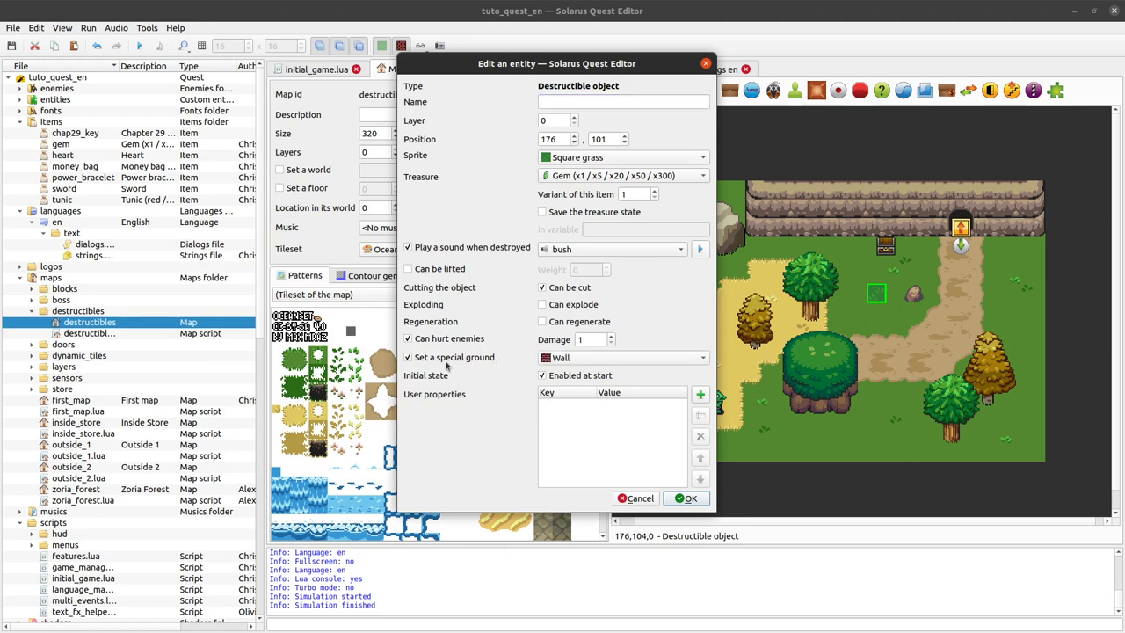
pyautogui.click(466, 358)
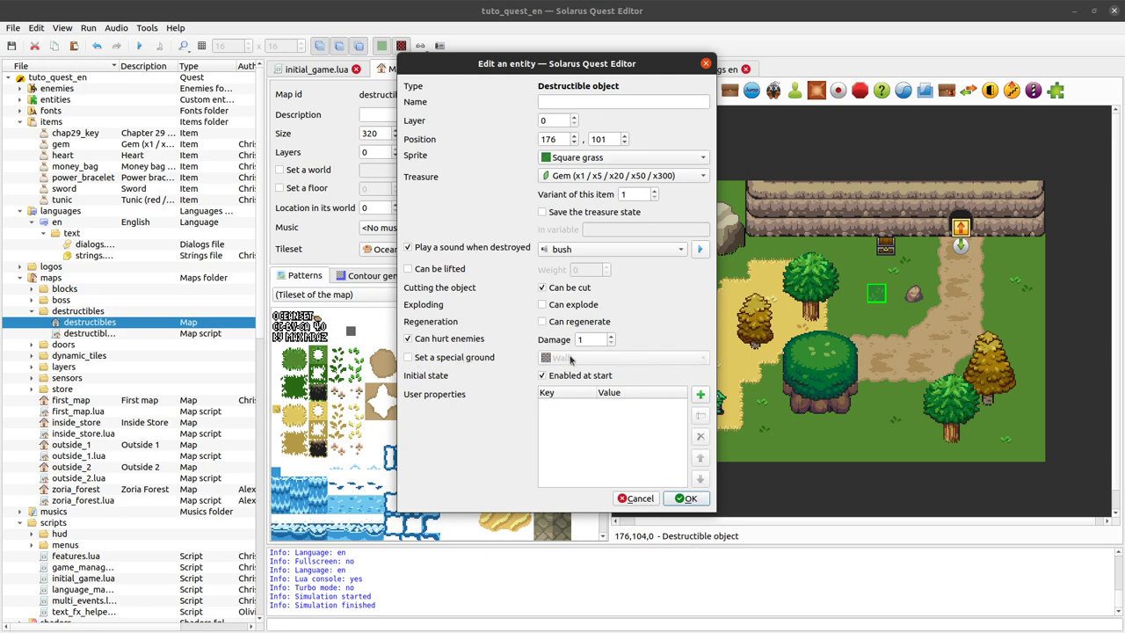
pyautogui.click(473, 359)
pyautogui.click(615, 358)
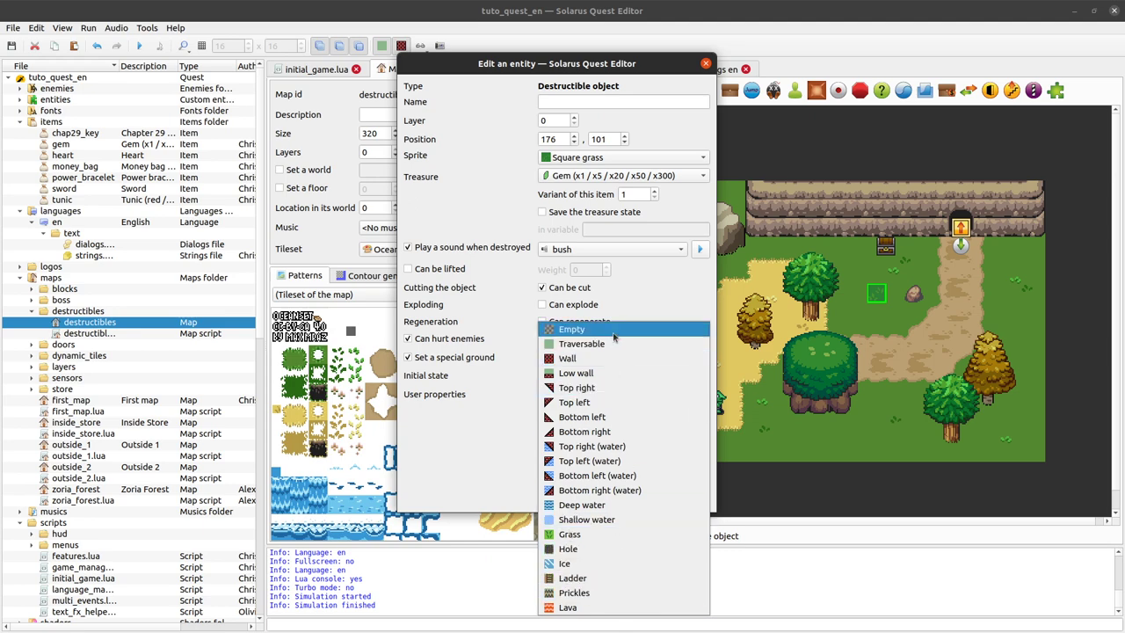
pyautogui.click(622, 343)
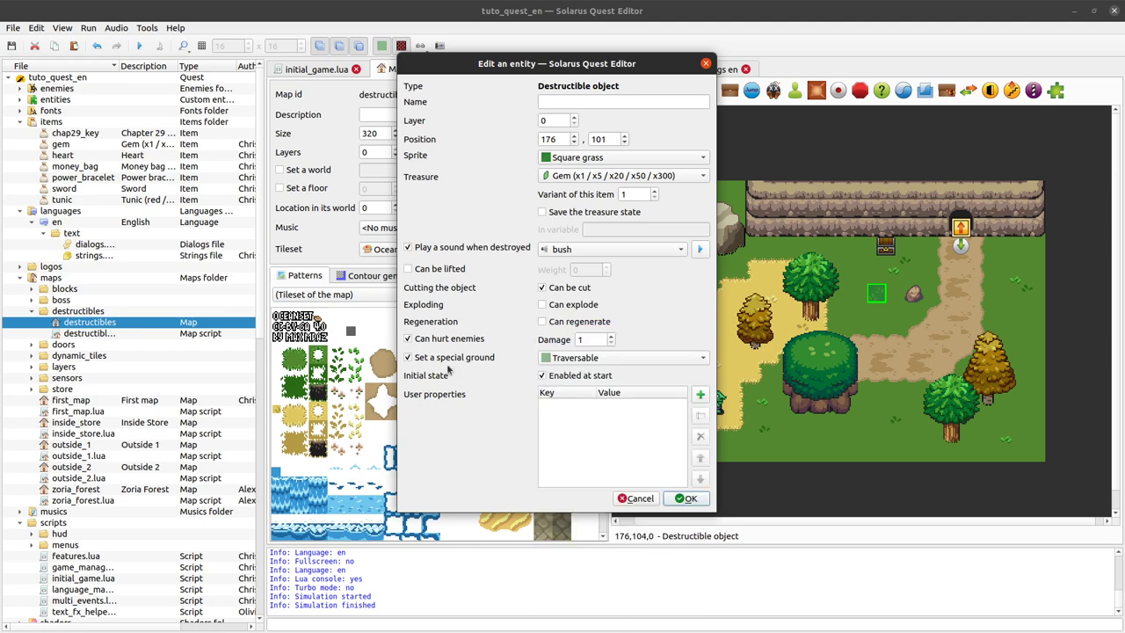
pyautogui.click(686, 498)
pyautogui.click(139, 46)
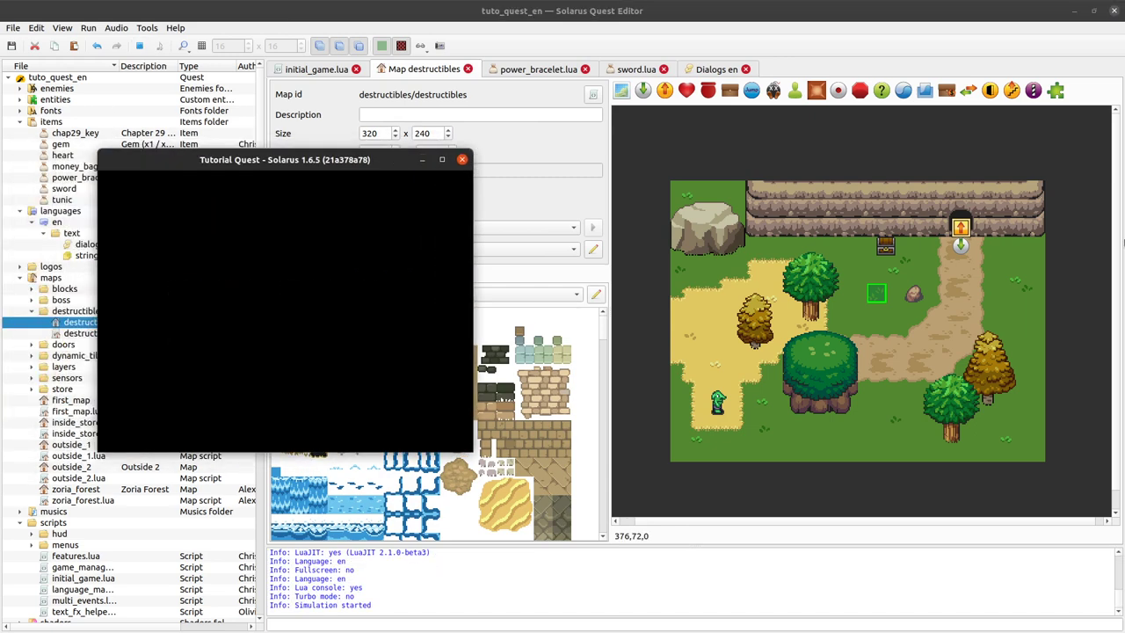
# Walk the hero through the square grass, close the game, and reopen the grass's properties
pyautogui.press('Left')
pyautogui.press('Down')
pyautogui.press('Up')
pyautogui.press('Right')
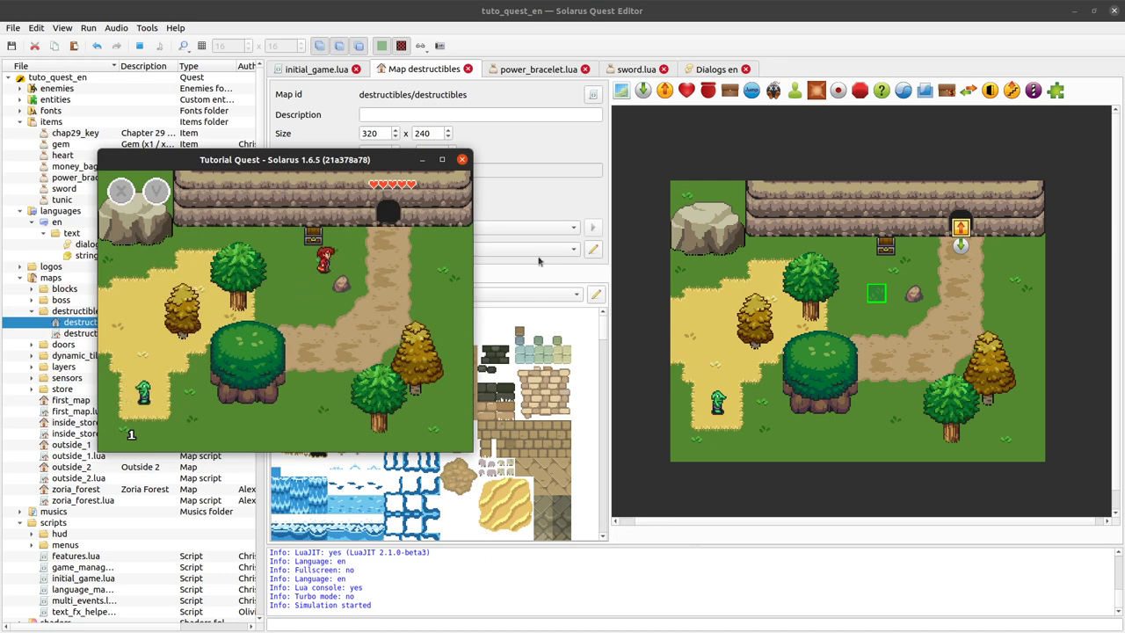
pyautogui.click(462, 159)
pyautogui.doubleClick(879, 295)
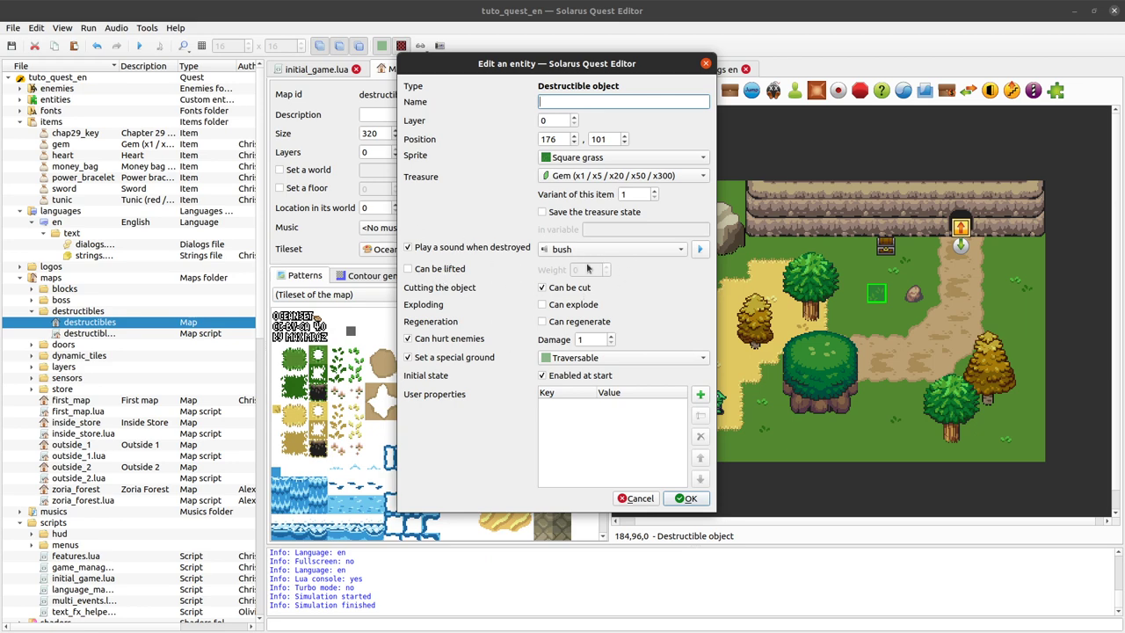
# Switch the square grass's special ground from Traversable to Grass and apply it
pyautogui.click(661, 357)
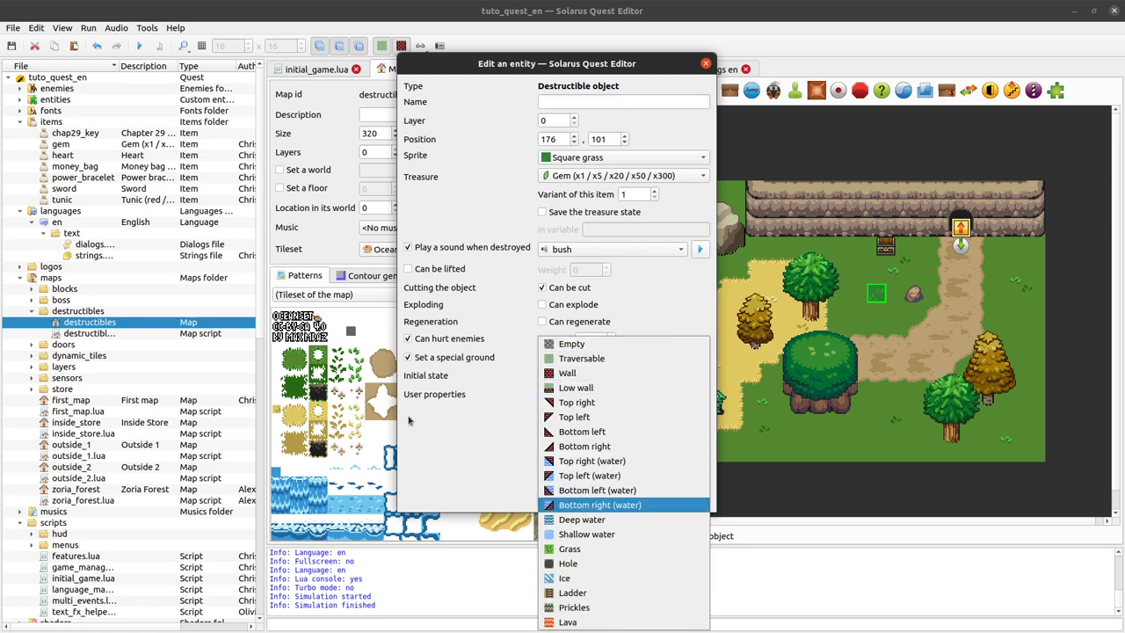
pyautogui.click(608, 552)
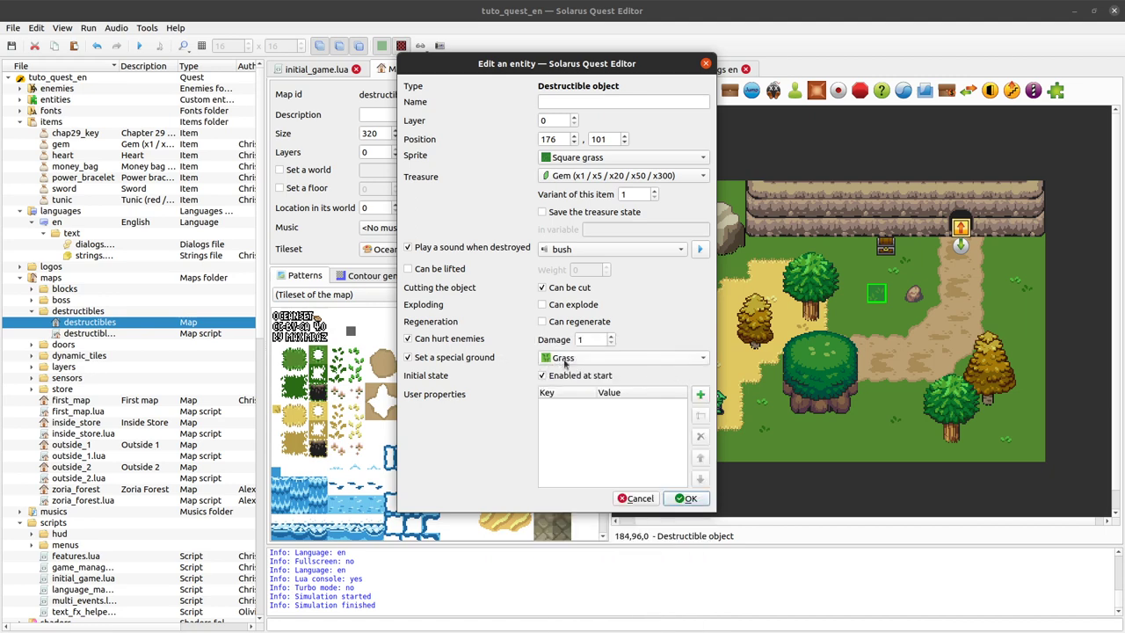
pyautogui.click(688, 500)
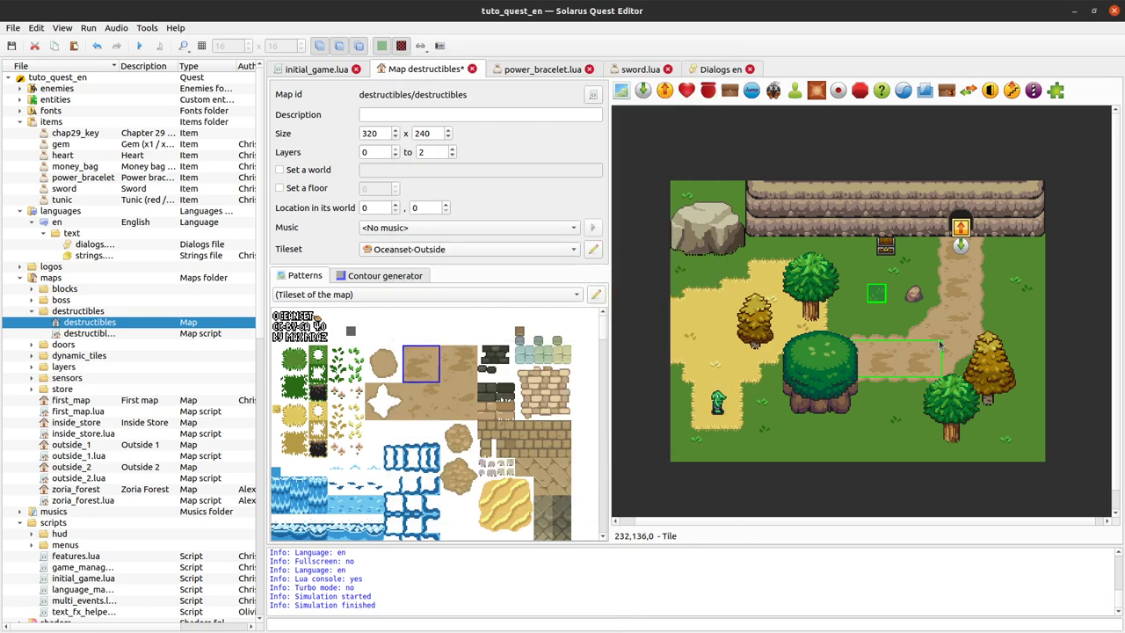
# Test-walk the hero across the Grass-ground square grass, stop the game, and clear the pending tile pattern
pyautogui.click(139, 46)
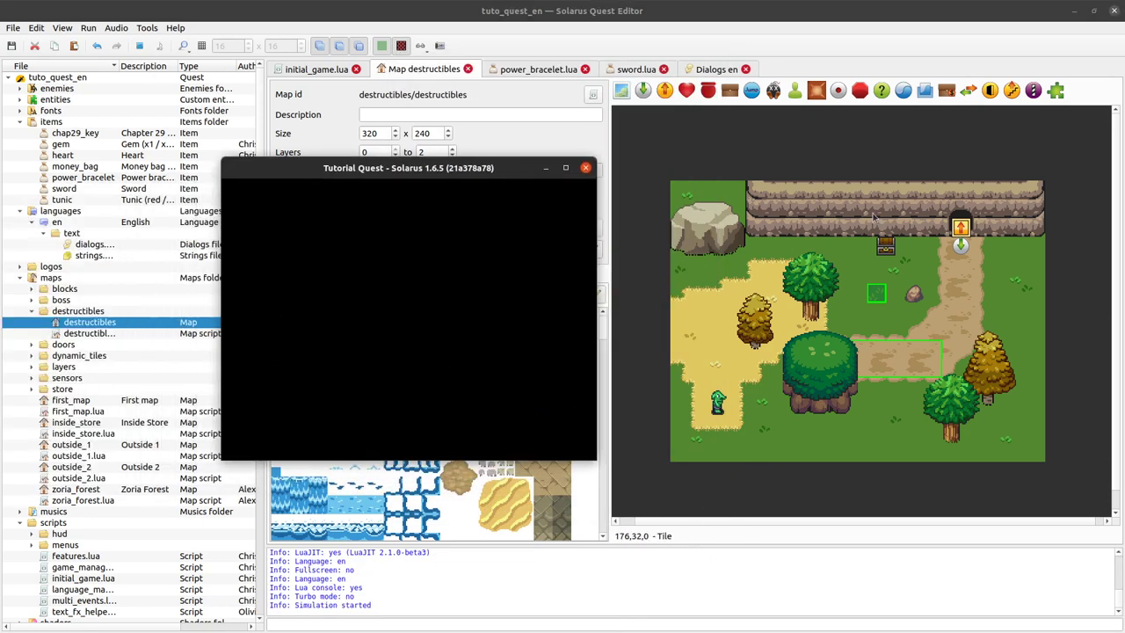
pyautogui.press('Down')
pyautogui.press('Left')
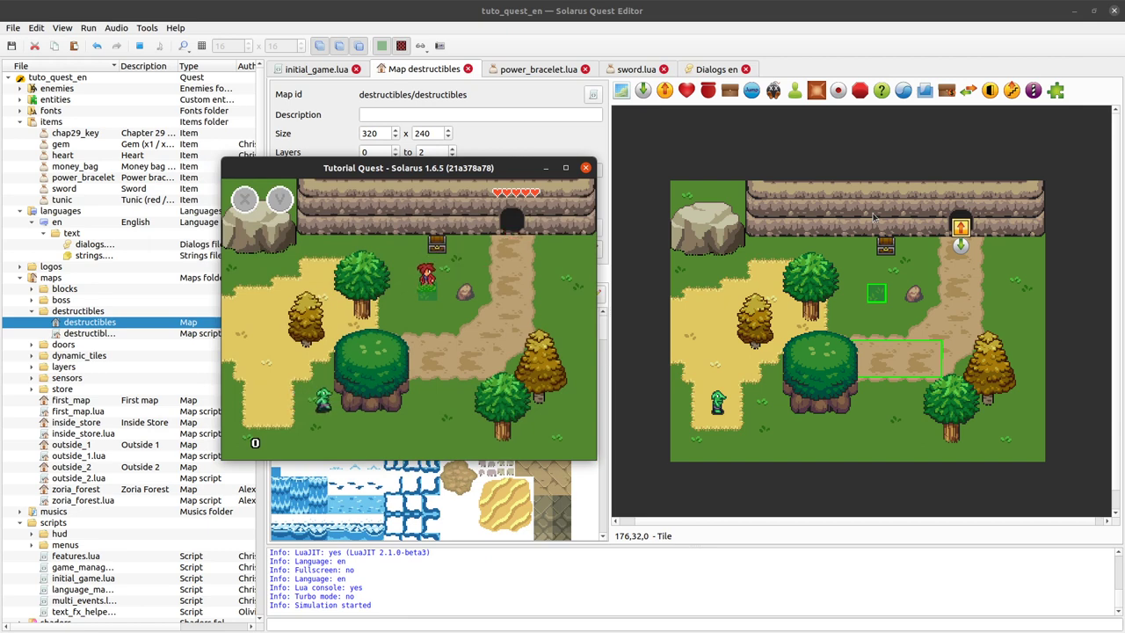
pyautogui.press('Down')
pyautogui.press('Up')
pyautogui.press('Down')
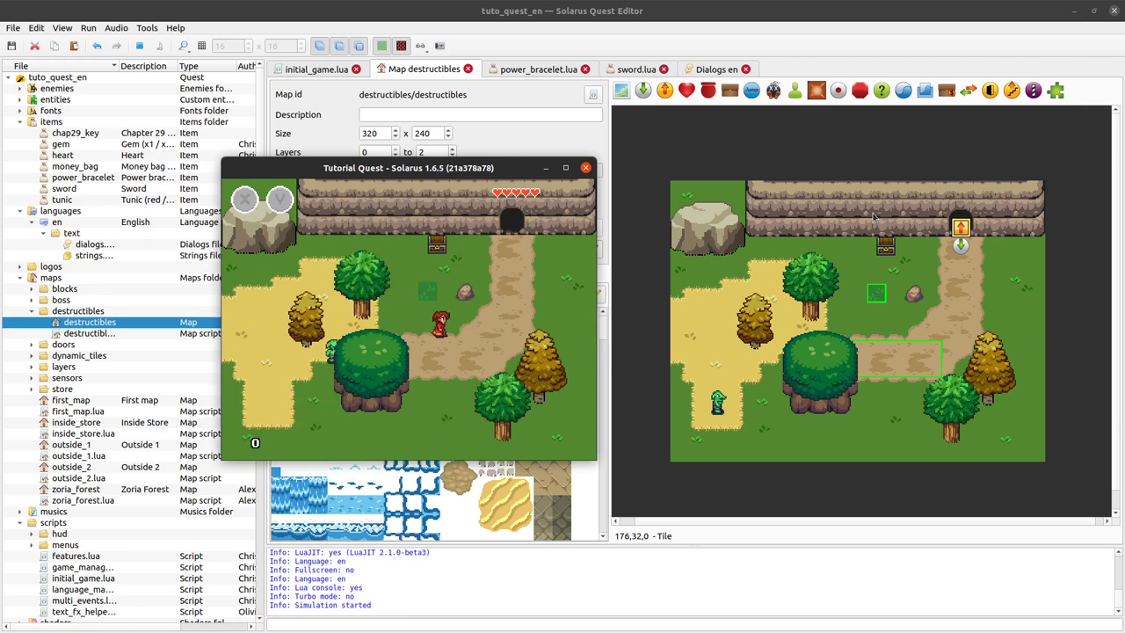
pyautogui.press('Right')
pyautogui.press('Up')
pyautogui.press('Right')
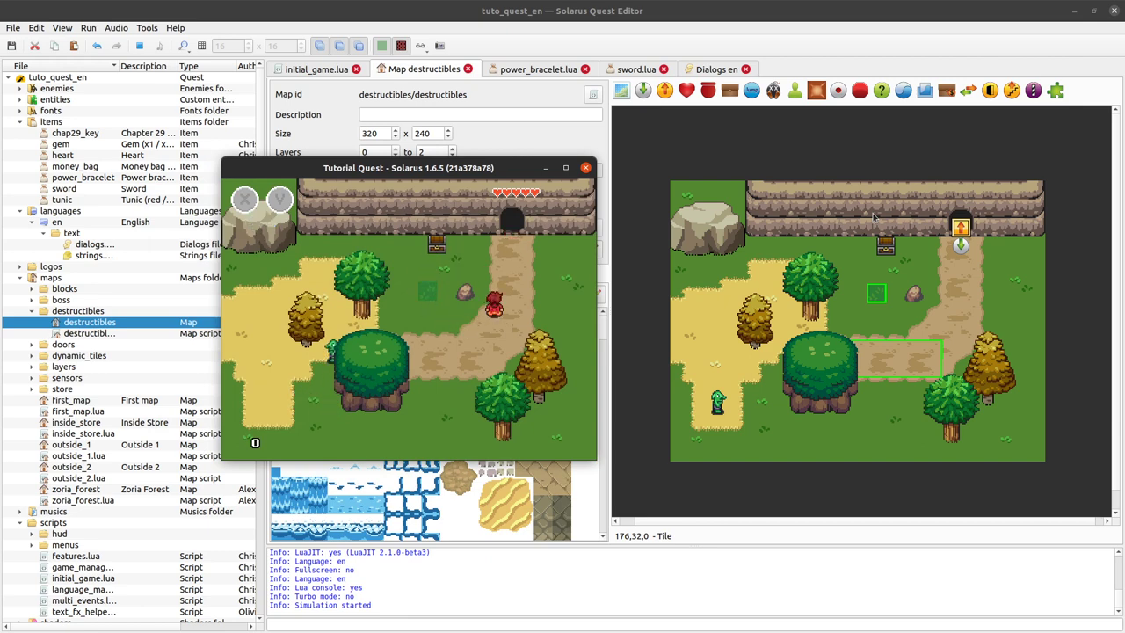
pyautogui.click(585, 167)
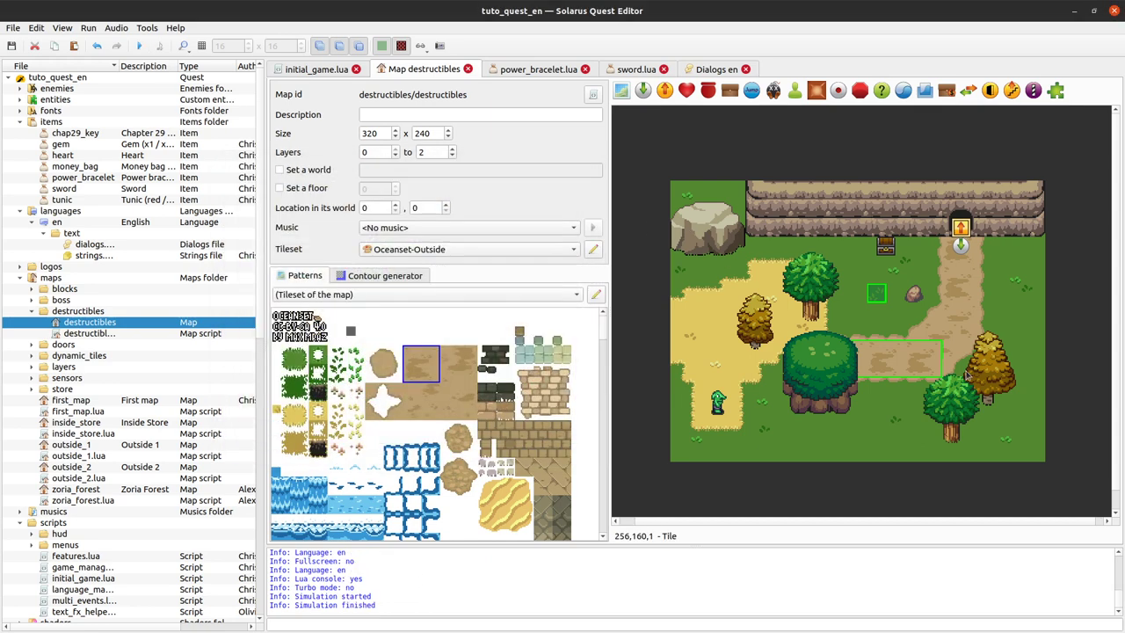
pyautogui.press('Escape')
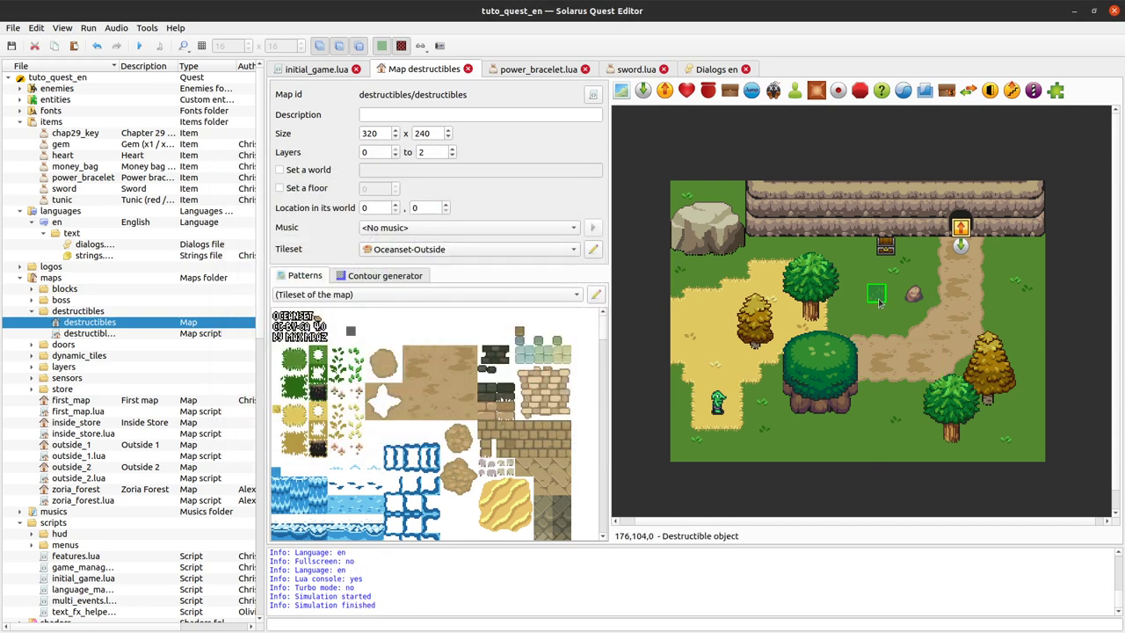
# Keep the bush sound, enable Can explode and Can regenerate, and turn off the special ground
pyautogui.doubleClick(877, 298)
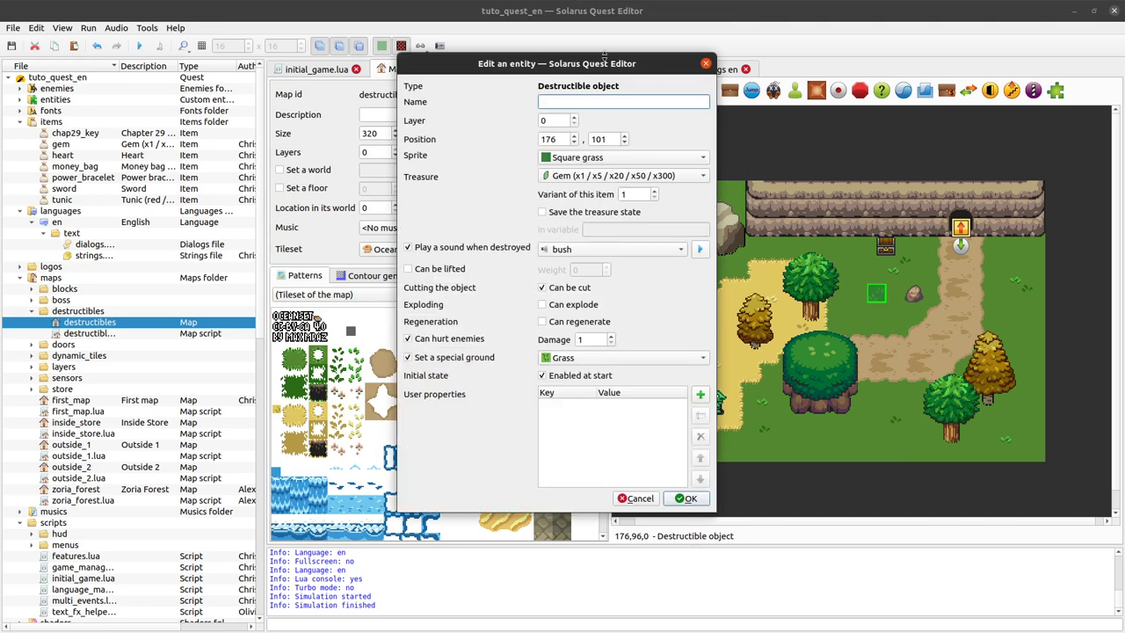
pyautogui.moveTo(558, 60); pyautogui.dragTo(471, 52)
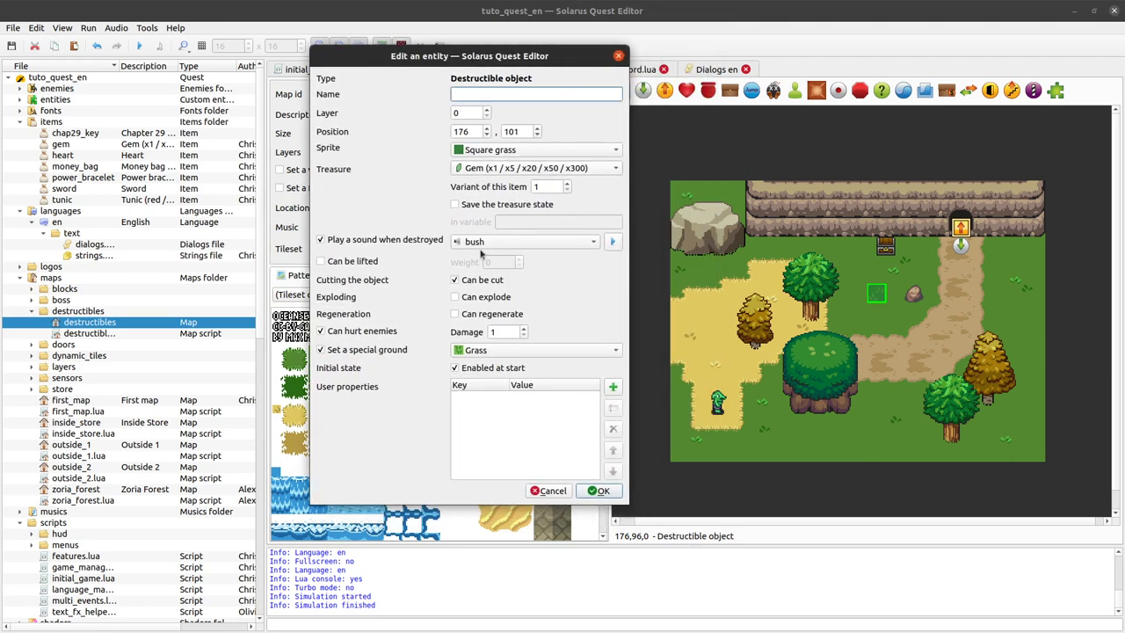
pyautogui.click(525, 248)
pyautogui.press('Escape')
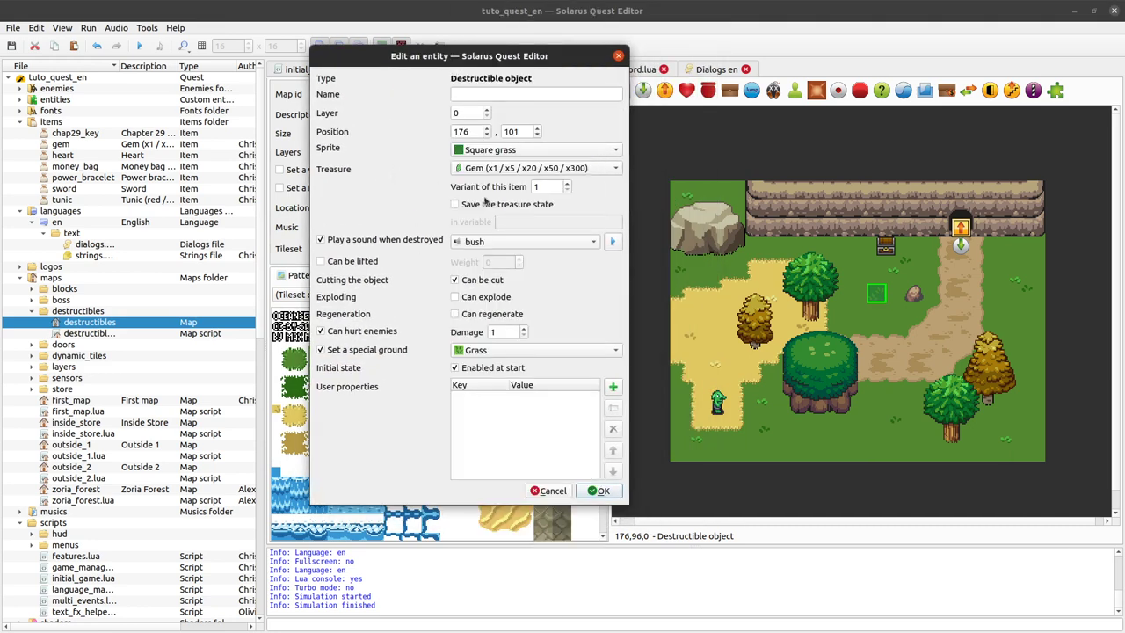
pyautogui.click(454, 297)
pyautogui.click(486, 315)
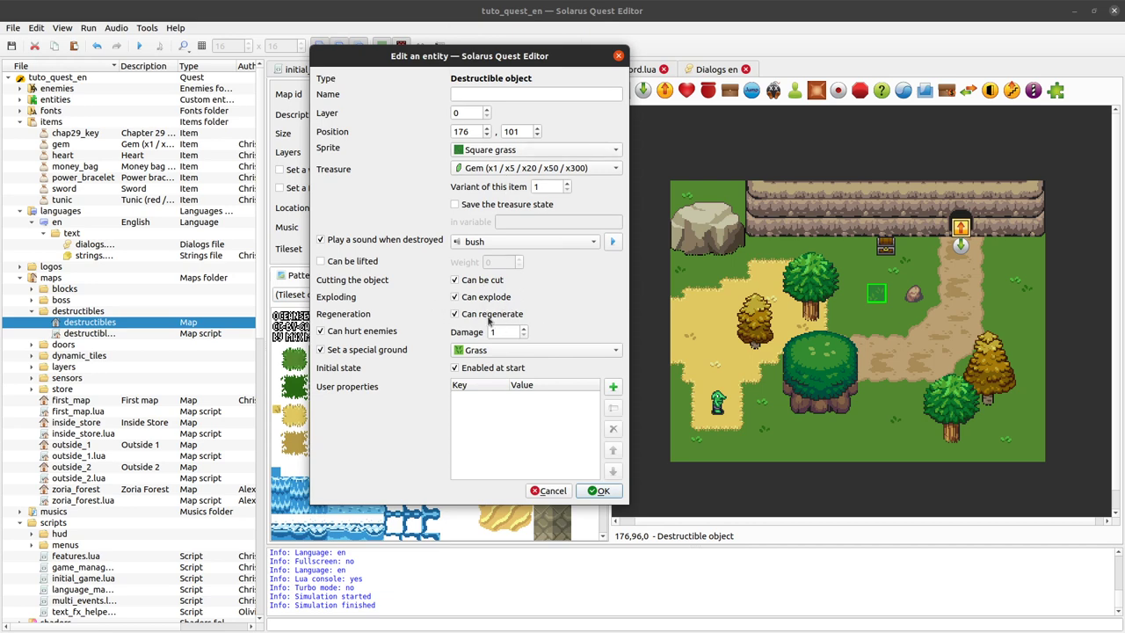
pyautogui.click(379, 353)
# Keep Gem as the treasure and switch the sprite to the Nitrodendron bomb flower
pyautogui.click(527, 167)
pyautogui.click(376, 184)
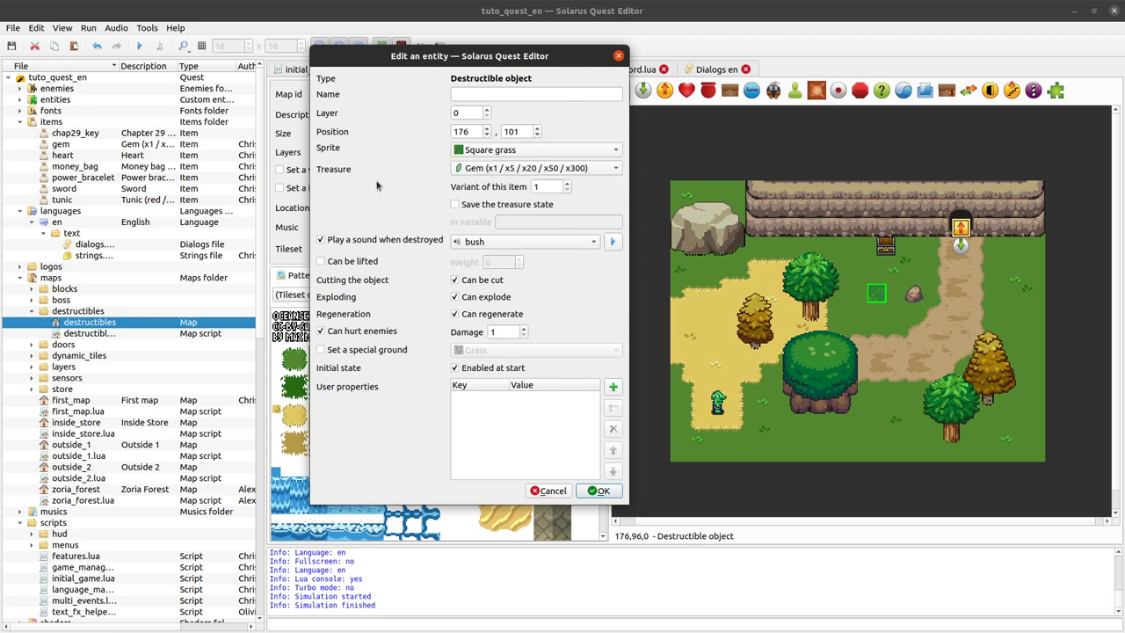
pyautogui.click(545, 150)
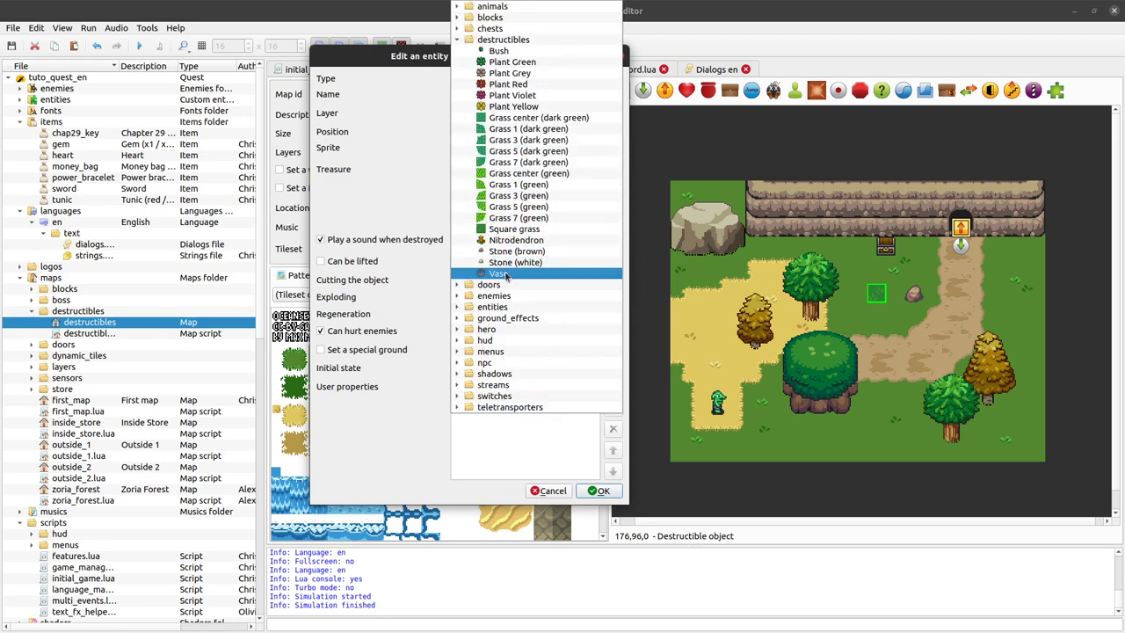
pyautogui.click(547, 242)
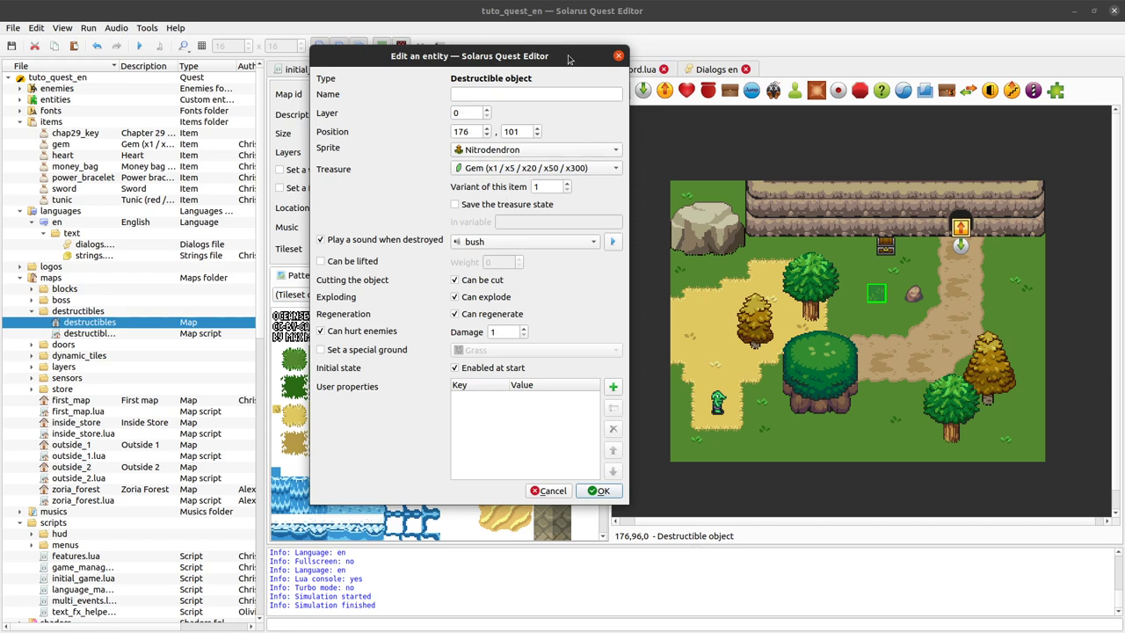
pyautogui.click(598, 490)
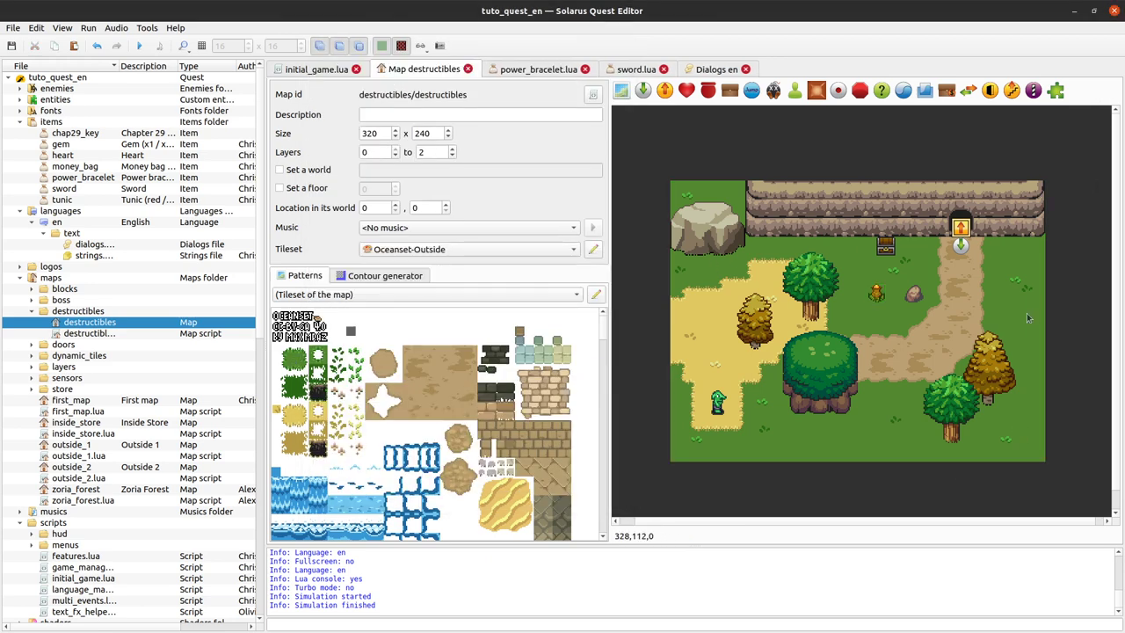
# Run the quest to walk up to the Nitrodendron flower, then stop and reopen its properties
pyautogui.click(876, 293)
pyautogui.click(139, 46)
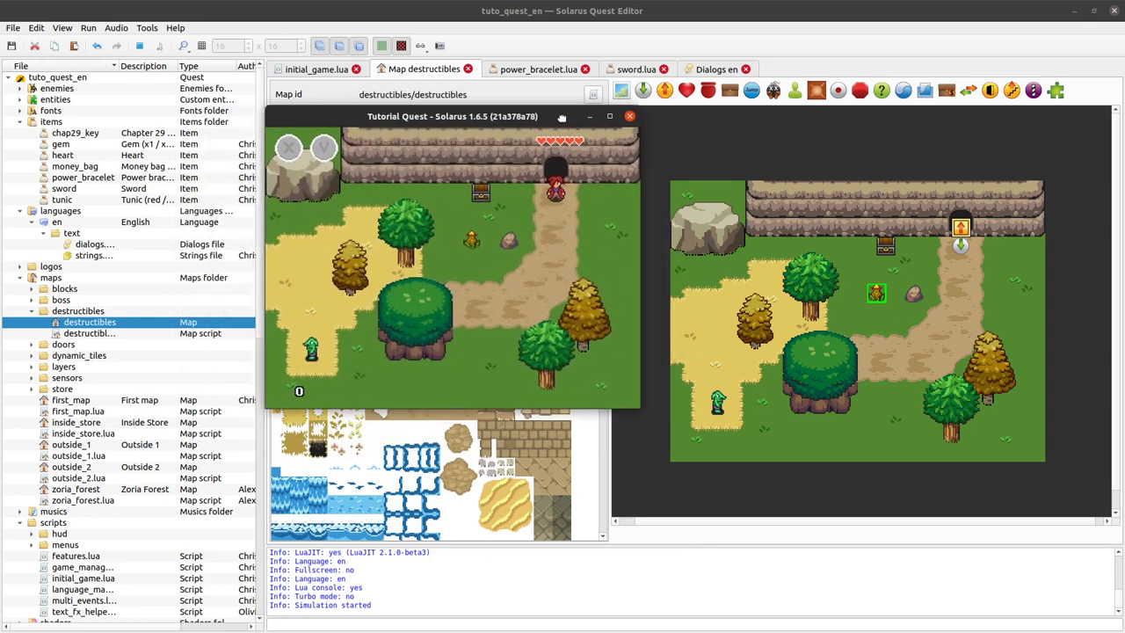
pyautogui.press('Down')
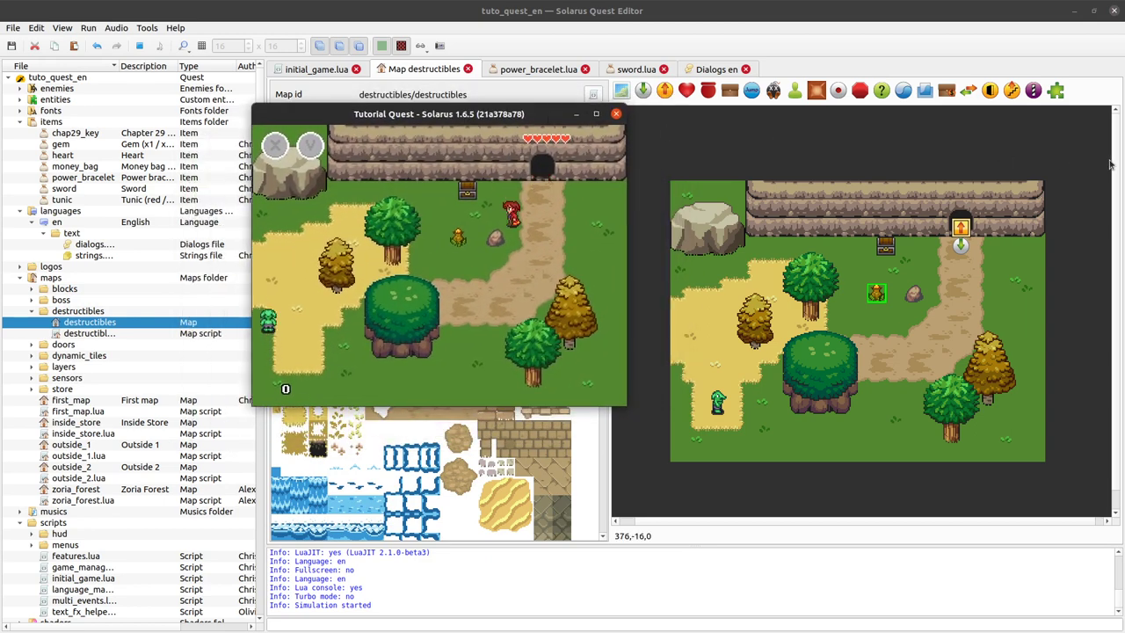
pyautogui.press('Left')
pyautogui.press('Up')
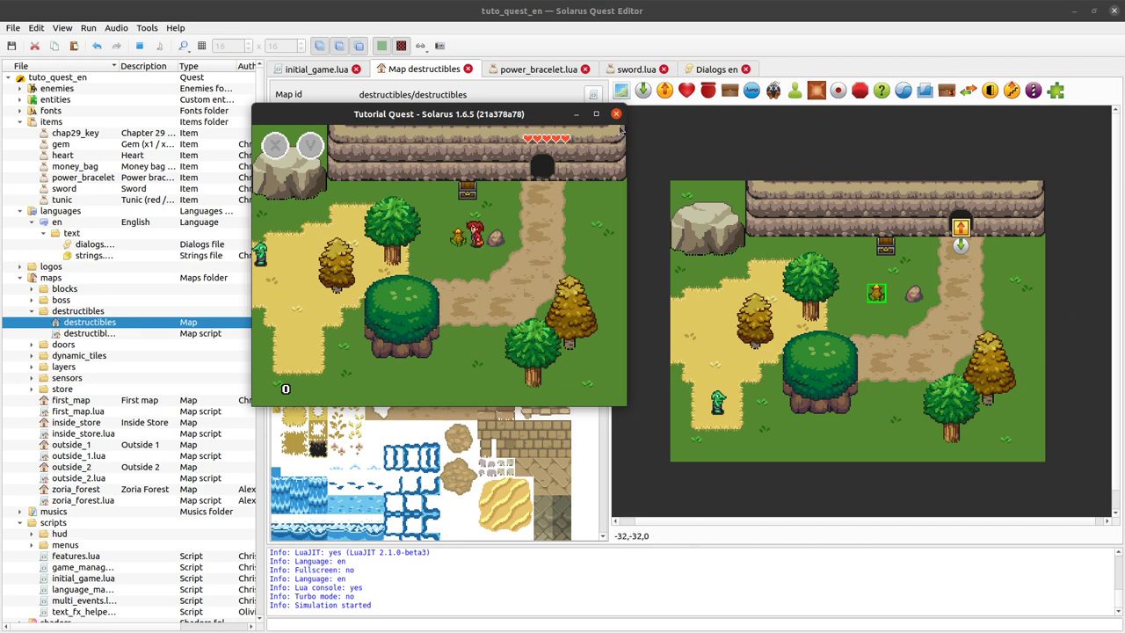
pyautogui.click(616, 113)
pyautogui.moveTo(912, 303); pyautogui.dragTo(874, 303)
pyautogui.doubleClick(875, 303)
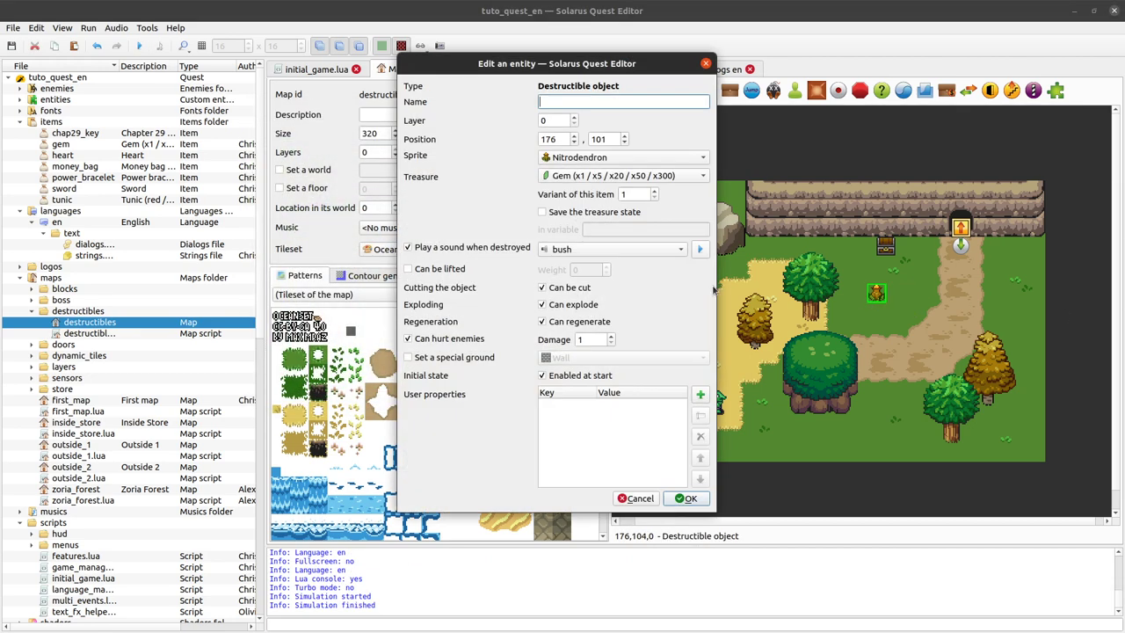
# Make the Nitrodendron liftable, then try hitting it in a test run of the quest
pyautogui.click(439, 269)
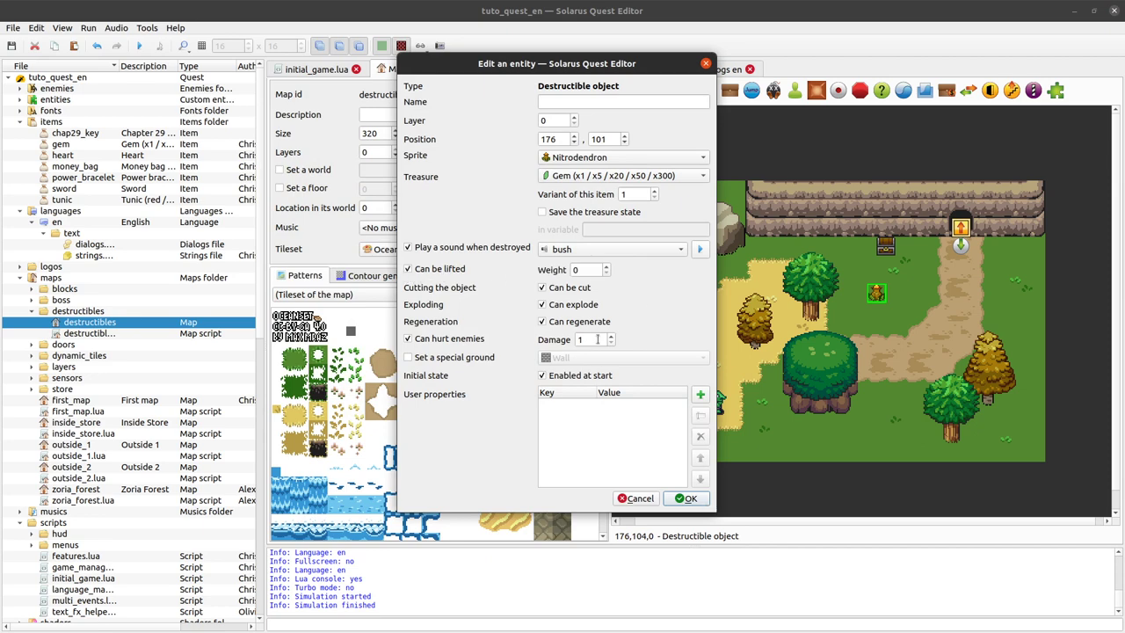
pyautogui.click(688, 507)
pyautogui.click(142, 46)
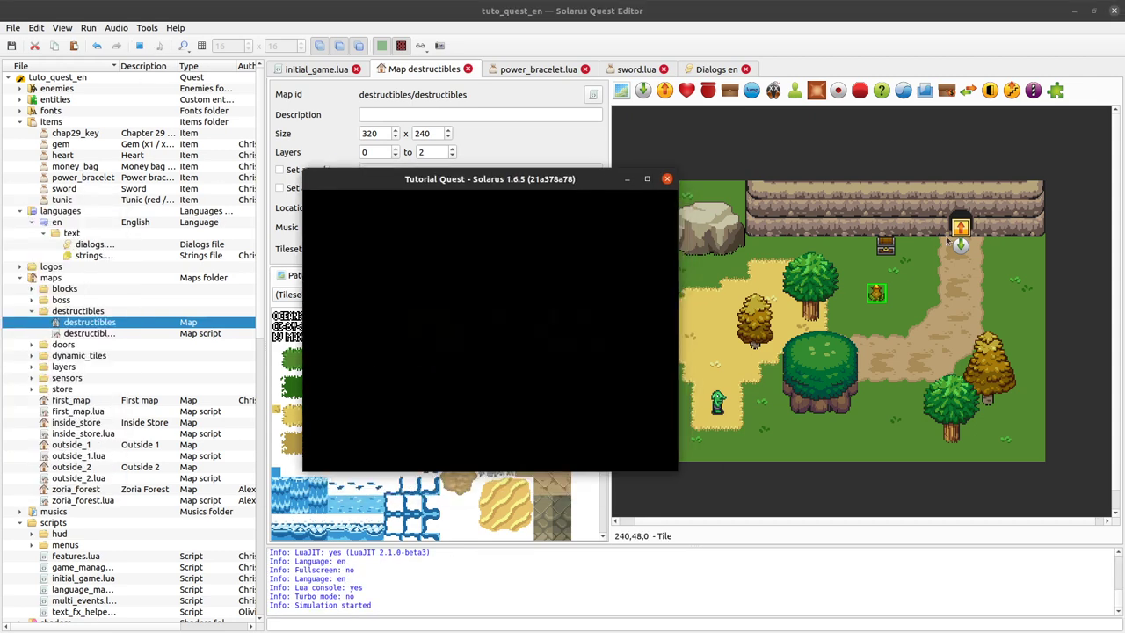
pyautogui.press('Down')
pyautogui.press('Left')
pyautogui.press('c')
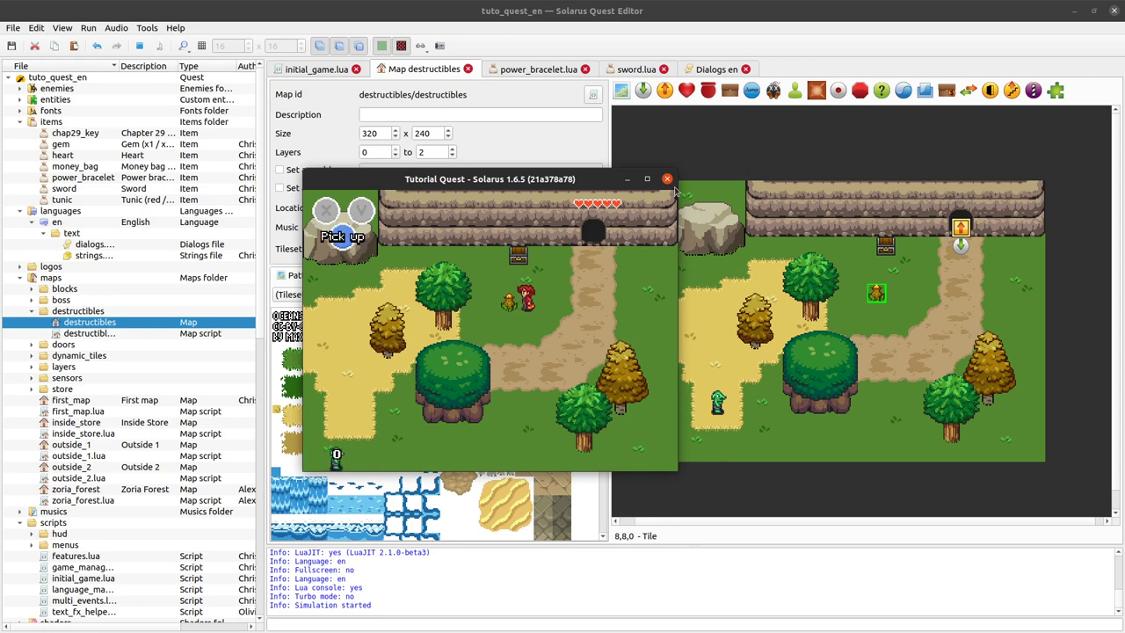
pyautogui.click(667, 179)
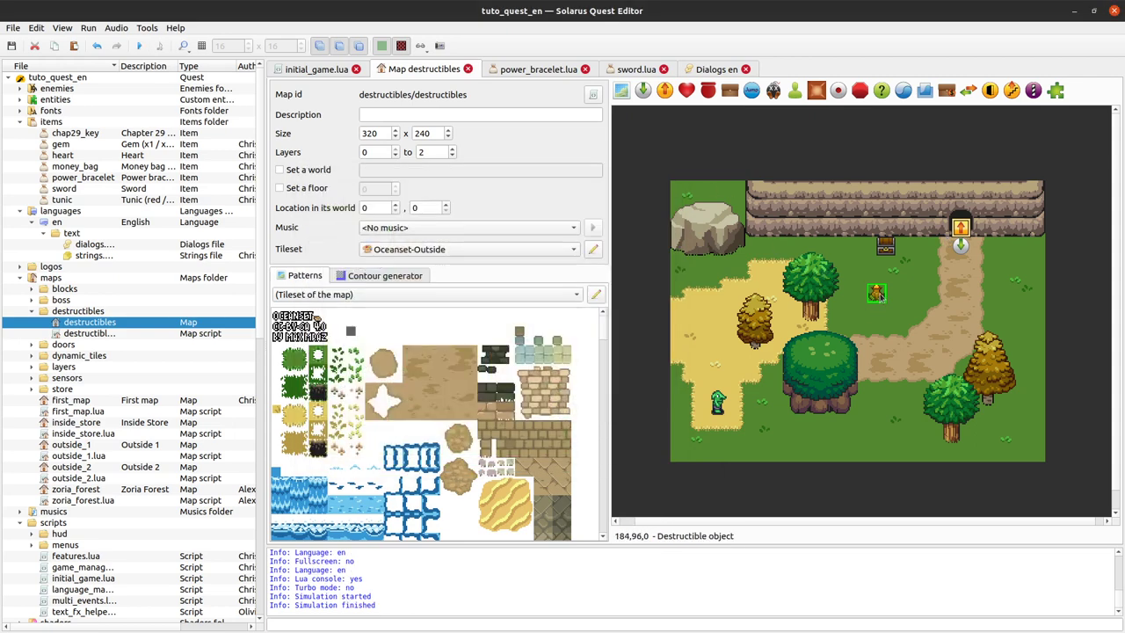
# Reconfirm the bomb flower's properties unchanged and relaunch the quest for another test
pyautogui.doubleClick(877, 294)
pyautogui.click(689, 499)
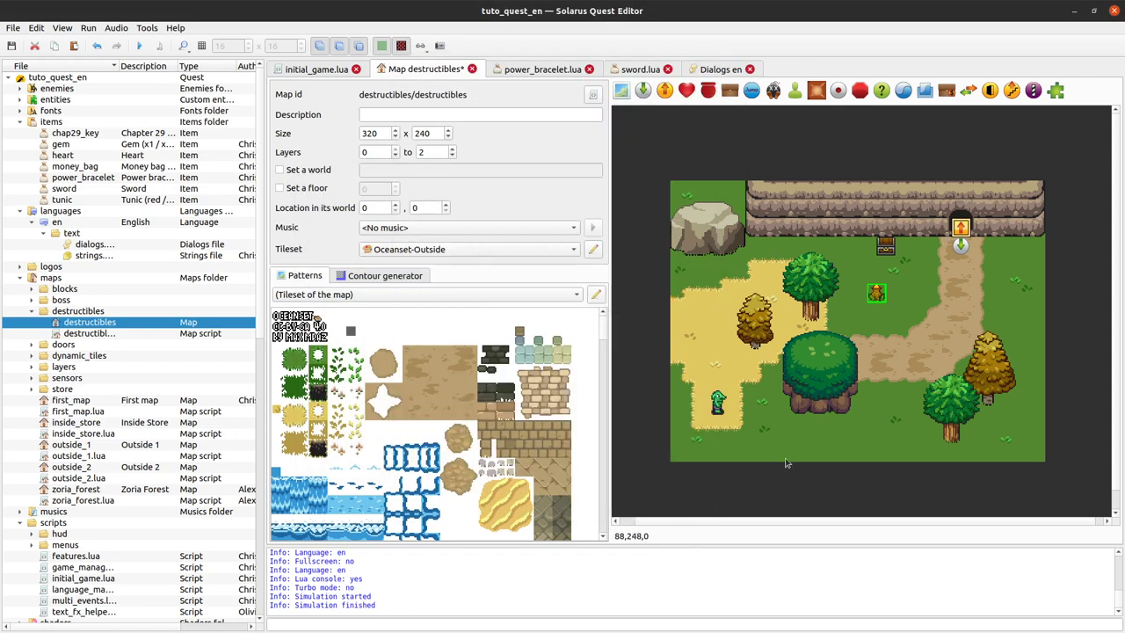
pyautogui.click(140, 46)
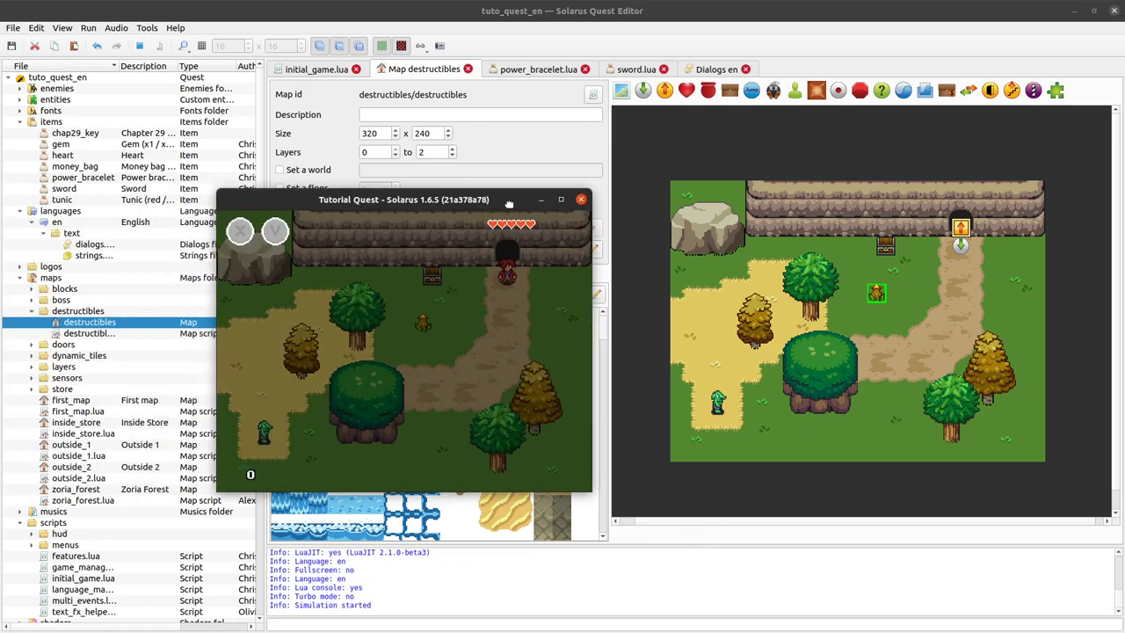
# Cut the bomb flower with the sword and collect the green rupee it drops
pyautogui.press('Down')
pyautogui.press('Down')
pyautogui.press('c')
pyautogui.press('Right')
pyautogui.press('Left')
pyautogui.press('Down')
pyautogui.press('Right')
pyautogui.press('Up')
pyautogui.press('Left')
pyautogui.press('Left')
pyautogui.press('Down')
pyautogui.press('Right')
pyautogui.press('Up')
pyautogui.press('Right')
pyautogui.press('Up')
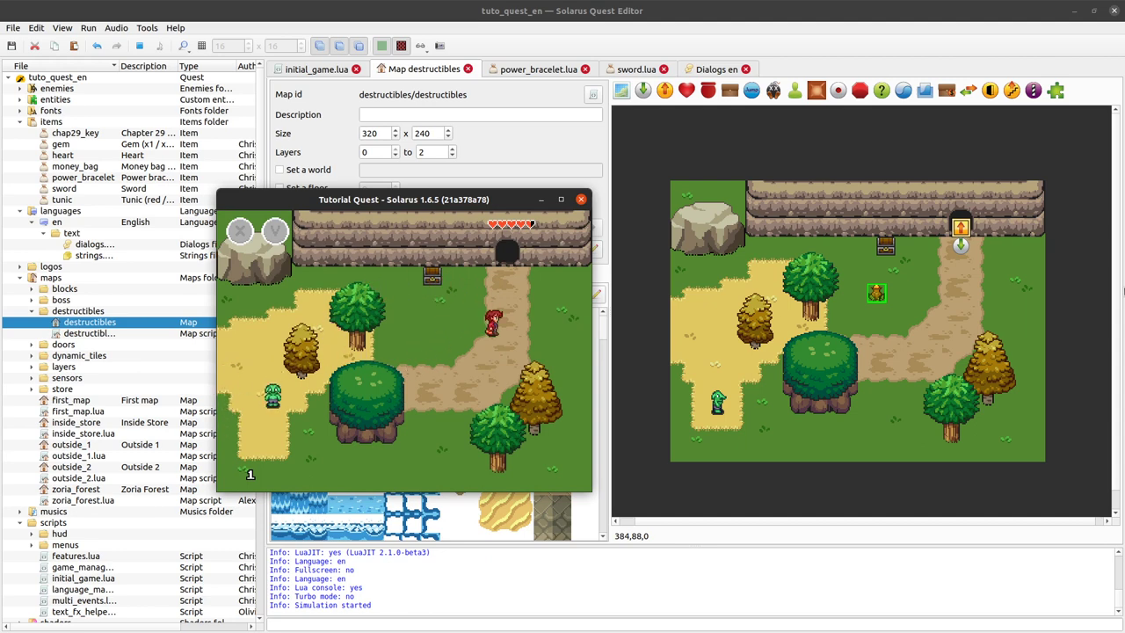
pyautogui.press('Left')
pyautogui.press('Down')
# Lift the regrown bomb flower, carry it down and throw it so it explodes
pyautogui.press('Up')
pyautogui.press('Right')
pyautogui.press('Up')
pyautogui.press('Left')
pyautogui.press('space')
pyautogui.press('Down')
pyautogui.press('Up')
pyautogui.press('Left')
pyautogui.press('Down')
# Lift and throw the regrown flower again, collect another rupee, and end the test game
pyautogui.press('Down')
pyautogui.press('space')
pyautogui.press('Right')
pyautogui.press('Up')
pyautogui.press('Up')
pyautogui.press('Left')
pyautogui.press('Left')
pyautogui.press('space')
pyautogui.press('Down')
pyautogui.press('Left')
pyautogui.press('space')
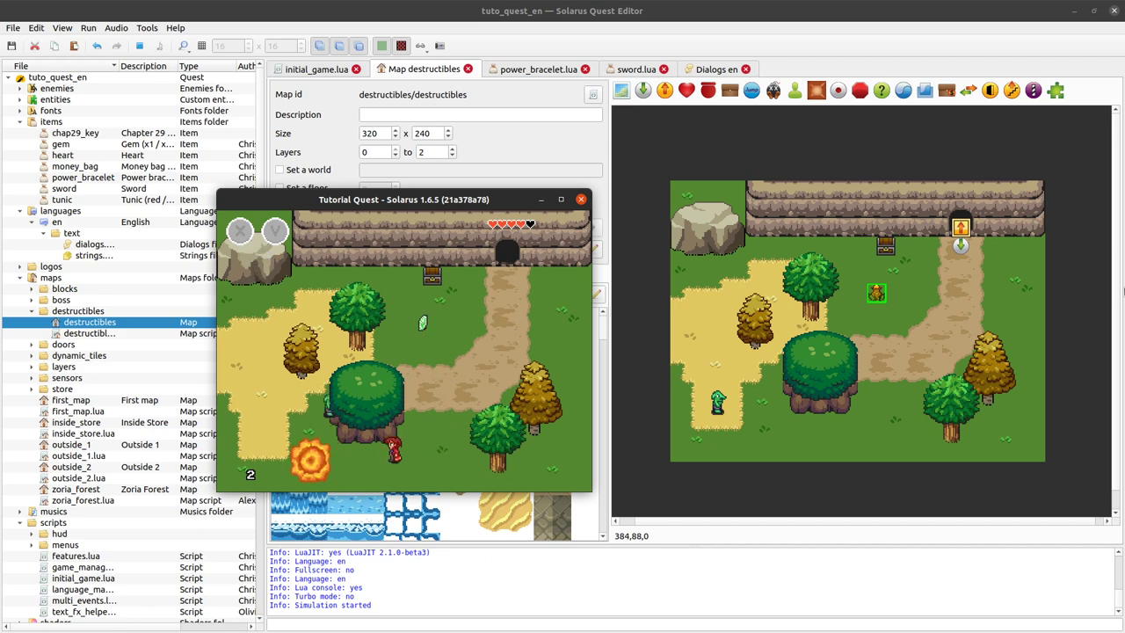
pyautogui.press('Right')
pyautogui.press('Left')
pyautogui.press('Left')
pyautogui.press('space')
pyautogui.press('space')
pyautogui.press('Up')
pyautogui.press('Right')
pyautogui.press('Up')
pyautogui.press('Right')
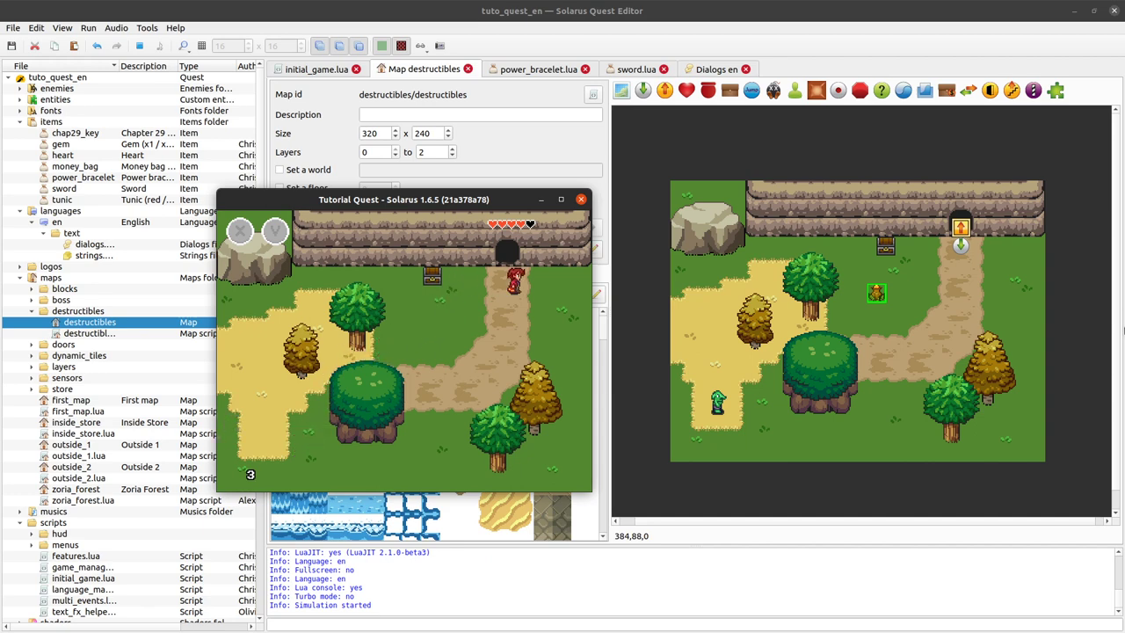
pyautogui.click(581, 199)
# Reopen the Nitrodendron's properties, narrow the window slightly, and close it without changes
pyautogui.doubleClick(876, 284)
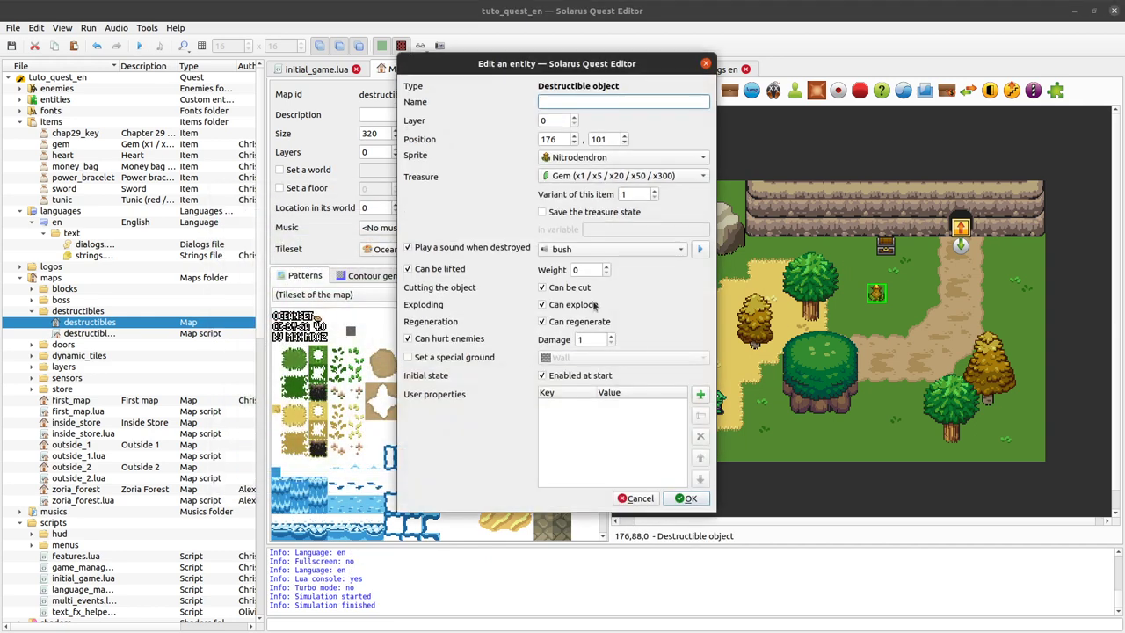
pyautogui.click(658, 445)
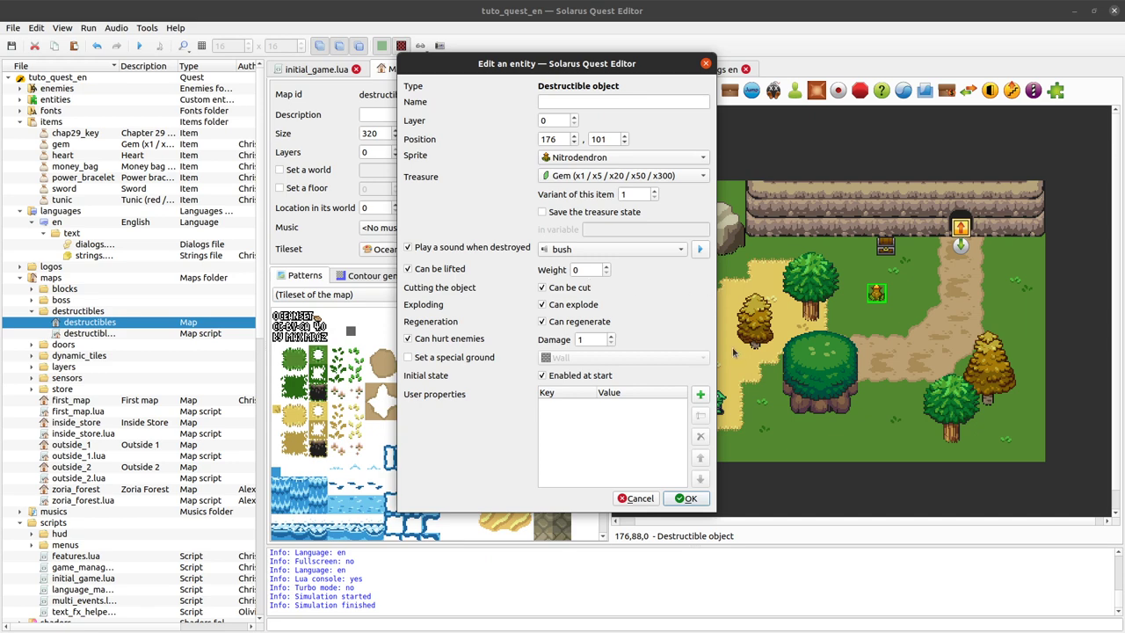
pyautogui.moveTo(712, 340); pyautogui.dragTo(700, 341)
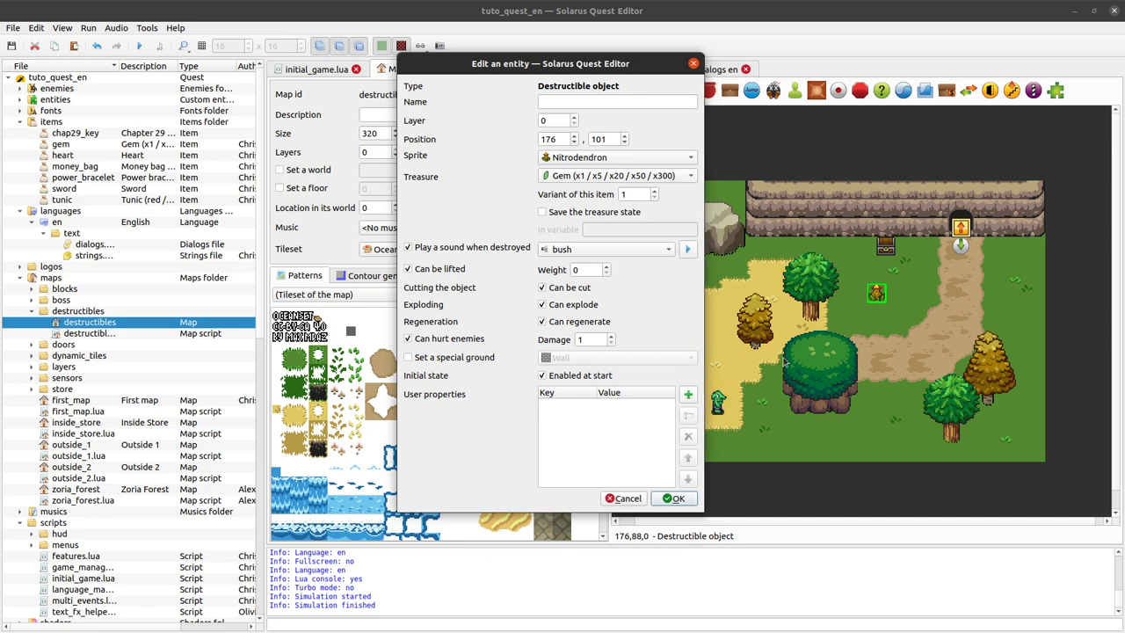
pyautogui.click(693, 64)
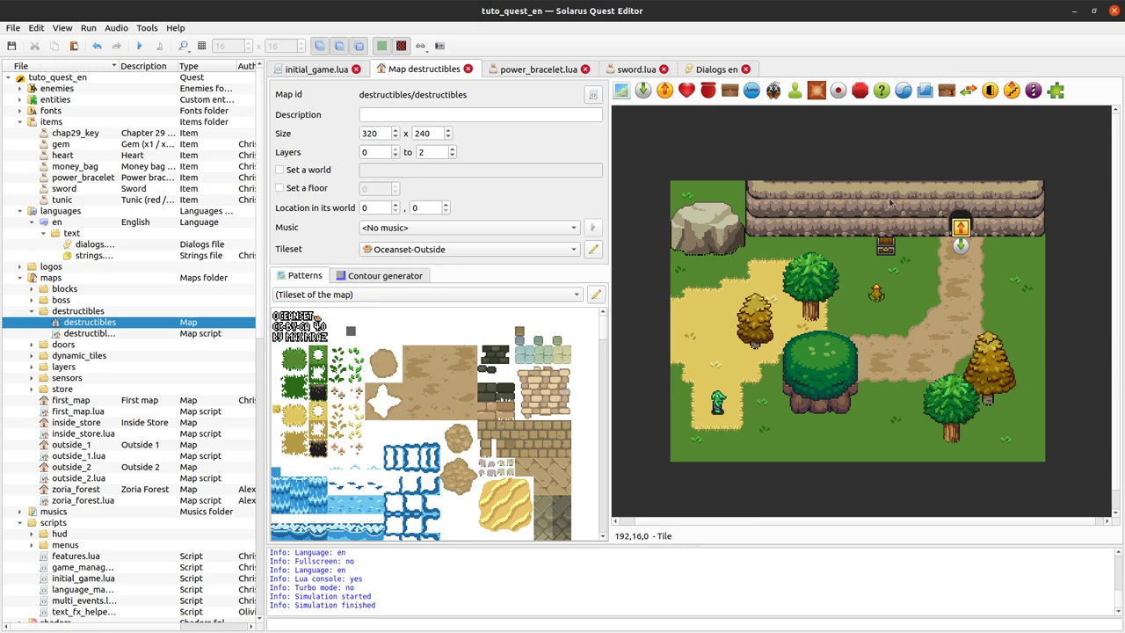
pyautogui.doubleClick(883, 300)
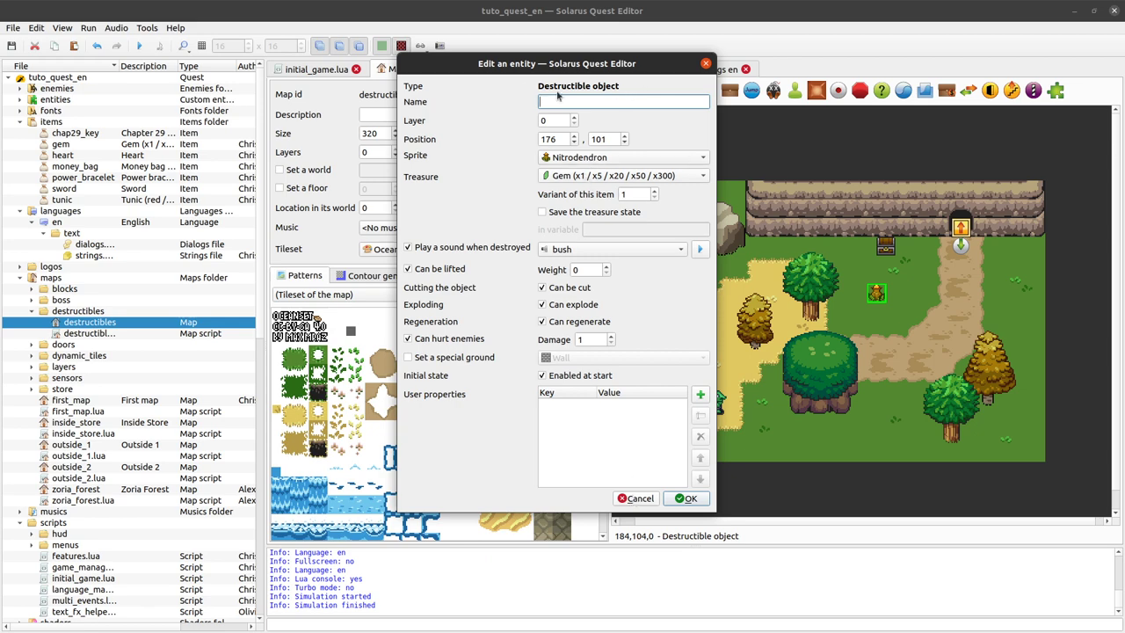
pyautogui.click(642, 159)
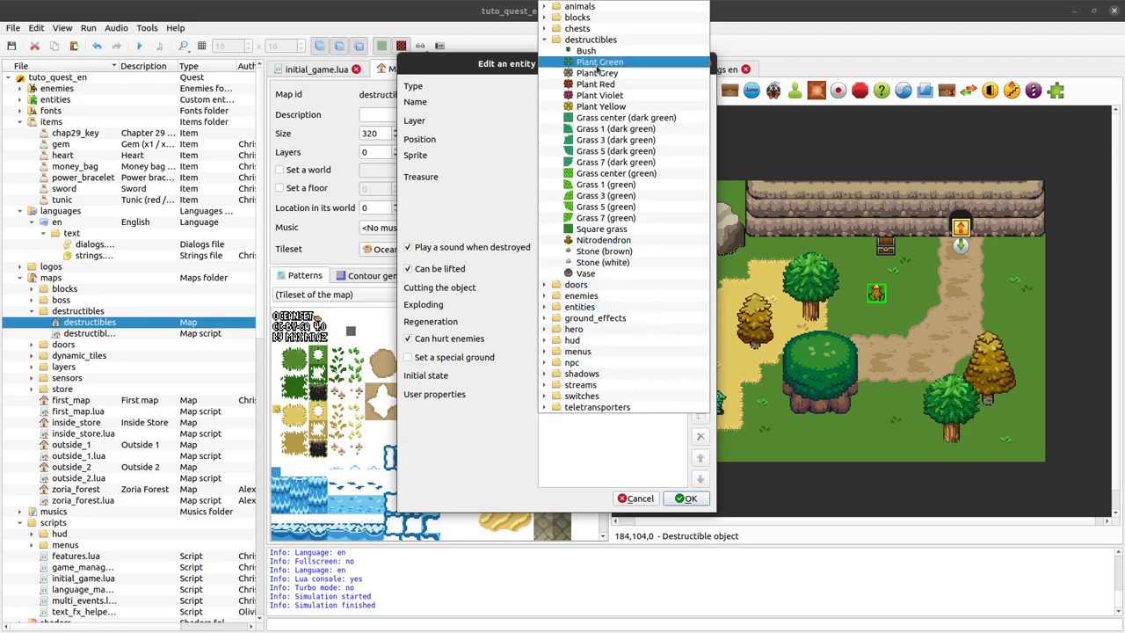
pyautogui.click(450, 192)
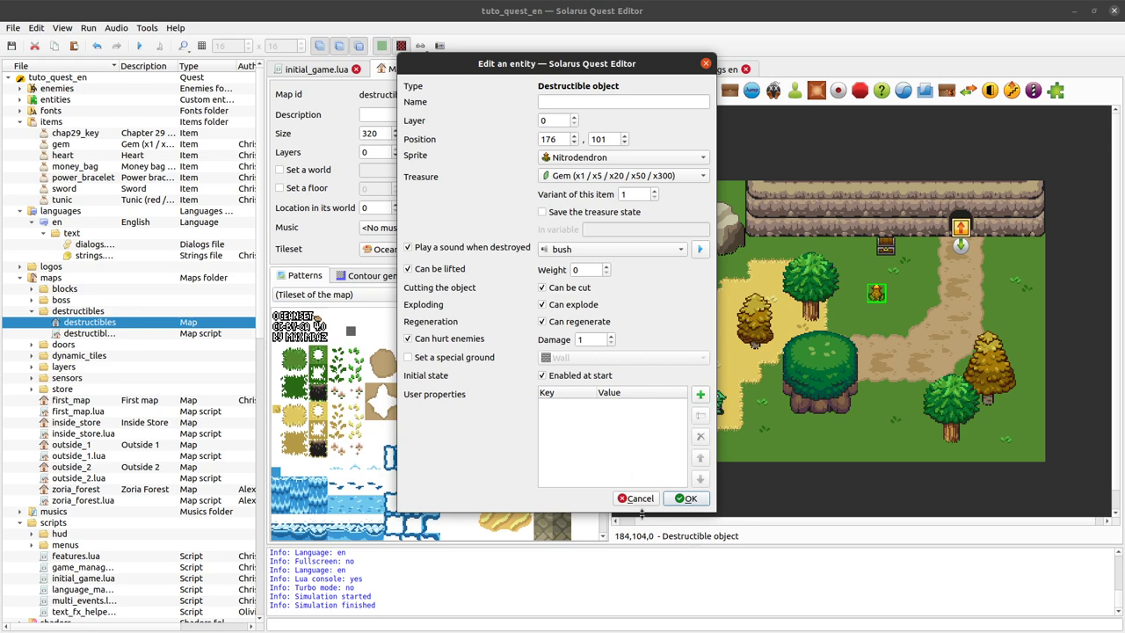
pyautogui.click(639, 498)
pyautogui.click(799, 498)
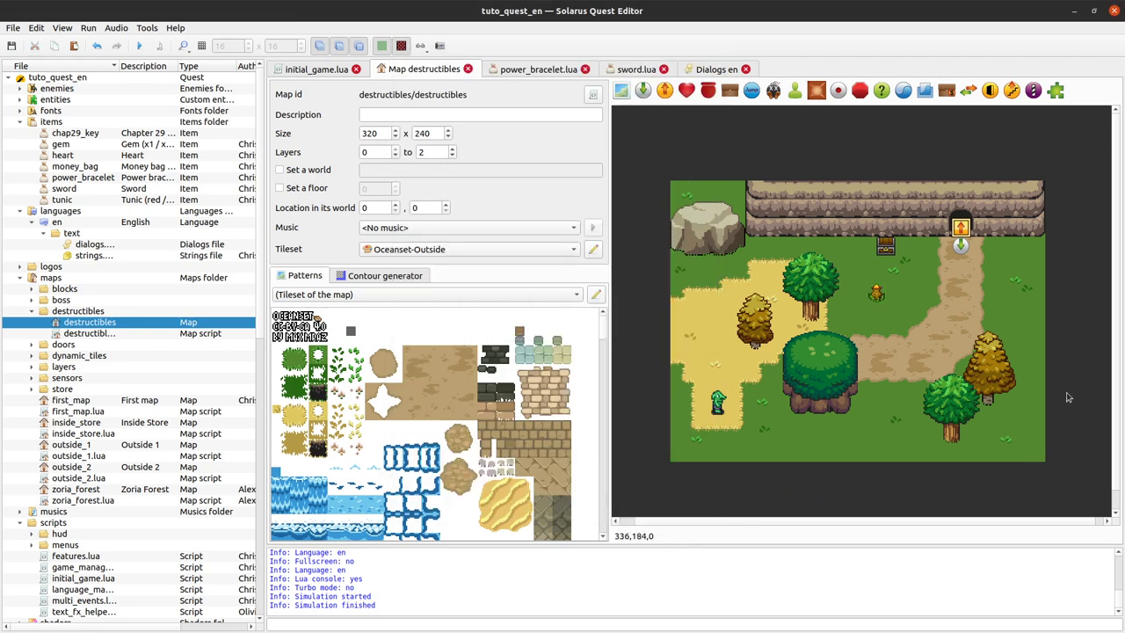